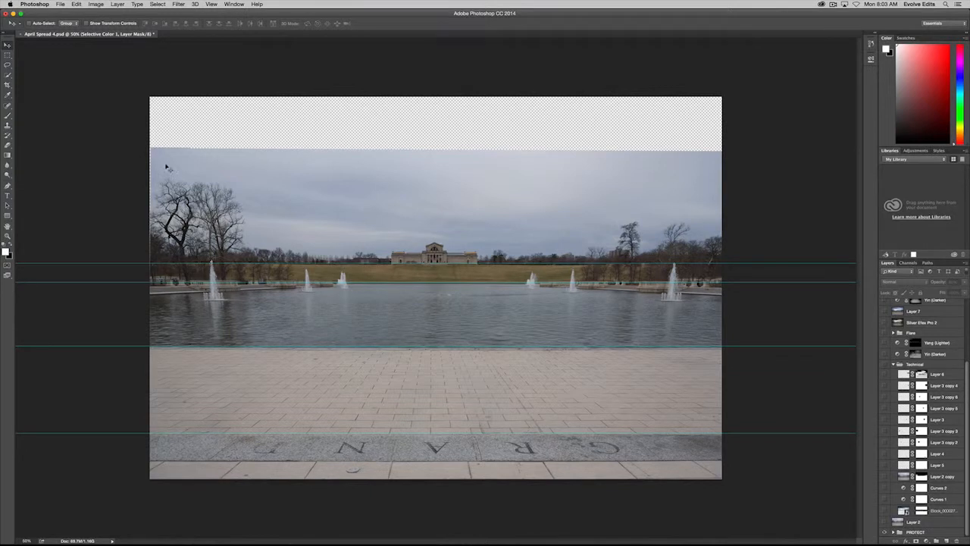
# - Start a Photomerge with the Collage layout and Blend Images Together turned off
pyautogui.click(60, 3)
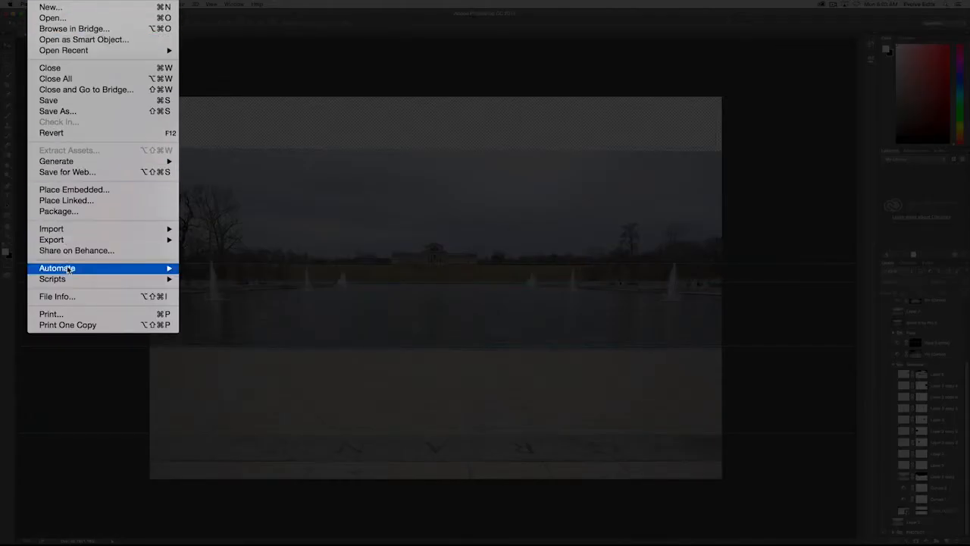
pyautogui.moveTo(67, 269)
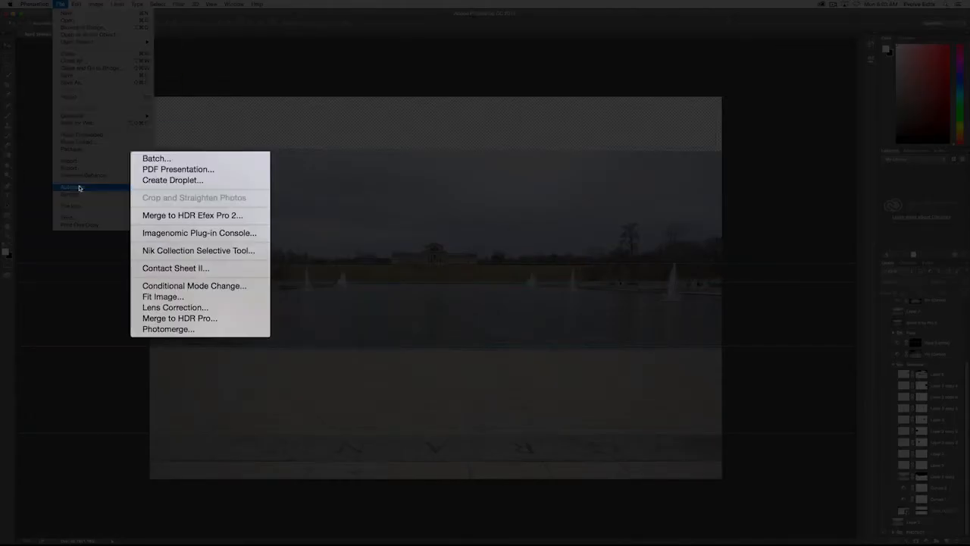
pyautogui.click(212, 331)
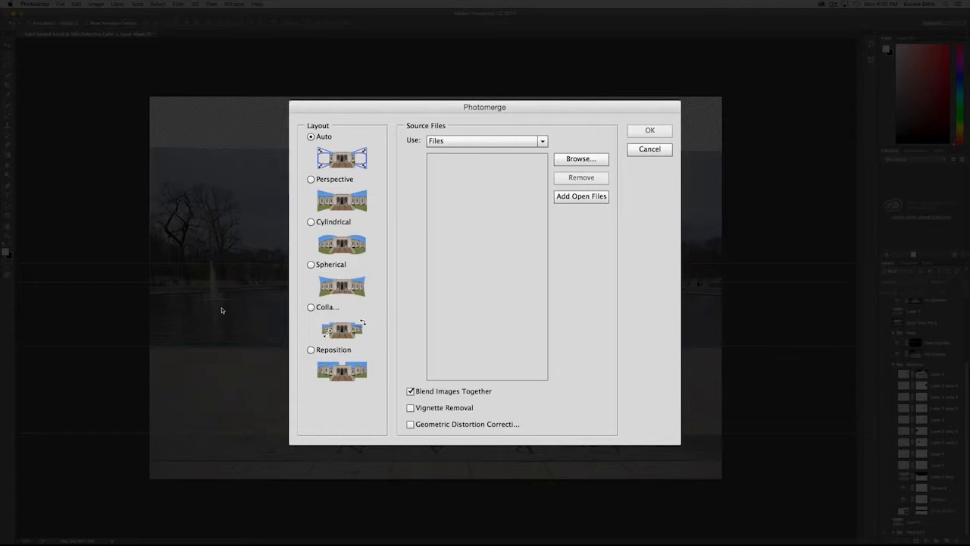
pyautogui.click(311, 307)
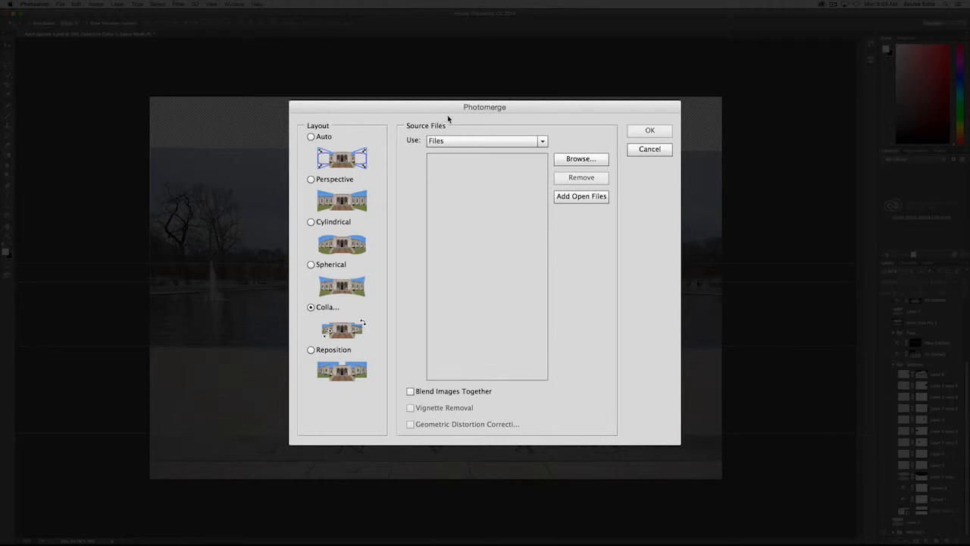
# - Add _DSC1603.NEF, _DSC1604.NEF and _DSC1605.NEF from the April RAW folder as source files and run the merge
pyautogui.click(581, 160)
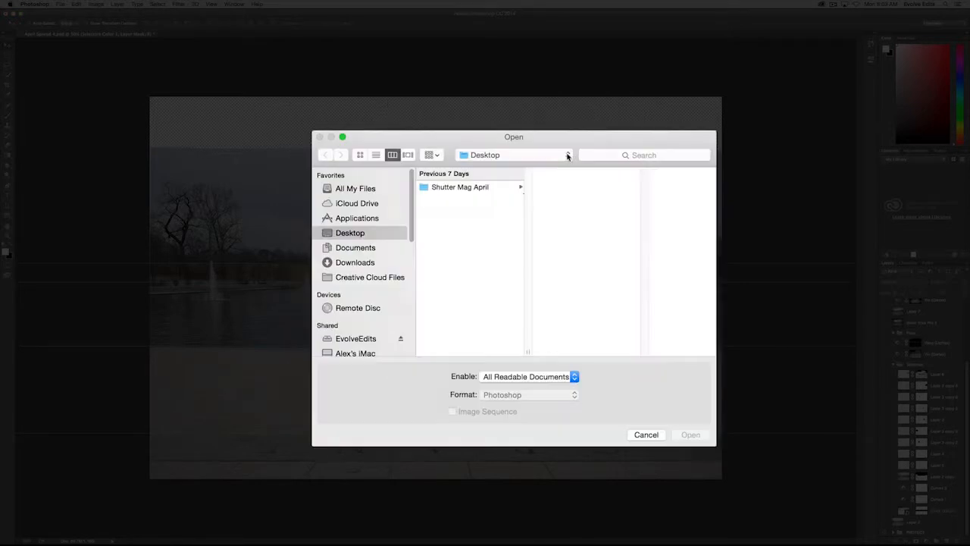
pyautogui.click(464, 189)
pyautogui.click(569, 212)
pyautogui.scroll(-5, 629, 250)
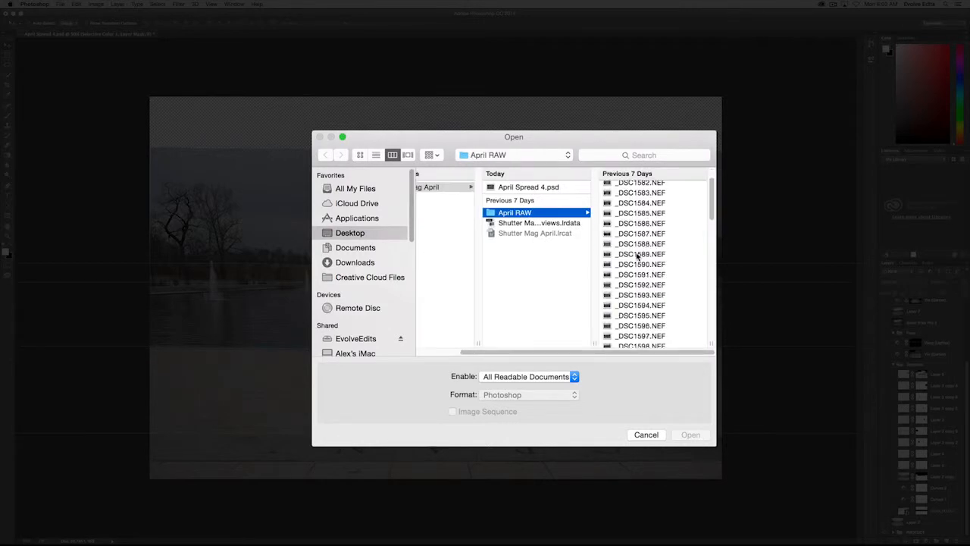
pyautogui.click(649, 213)
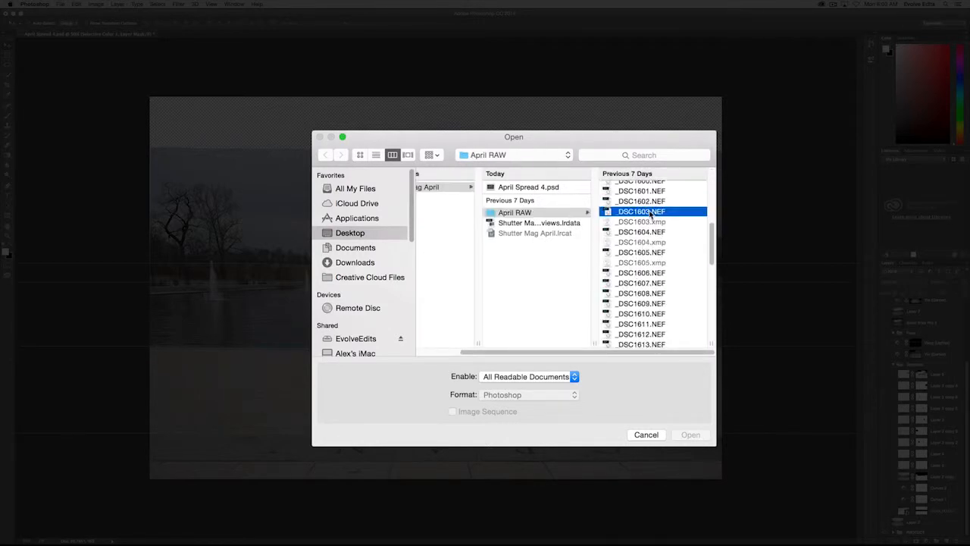
pyautogui.keyDown('super'); pyautogui.click(538, 231); pyautogui.keyUp('super')
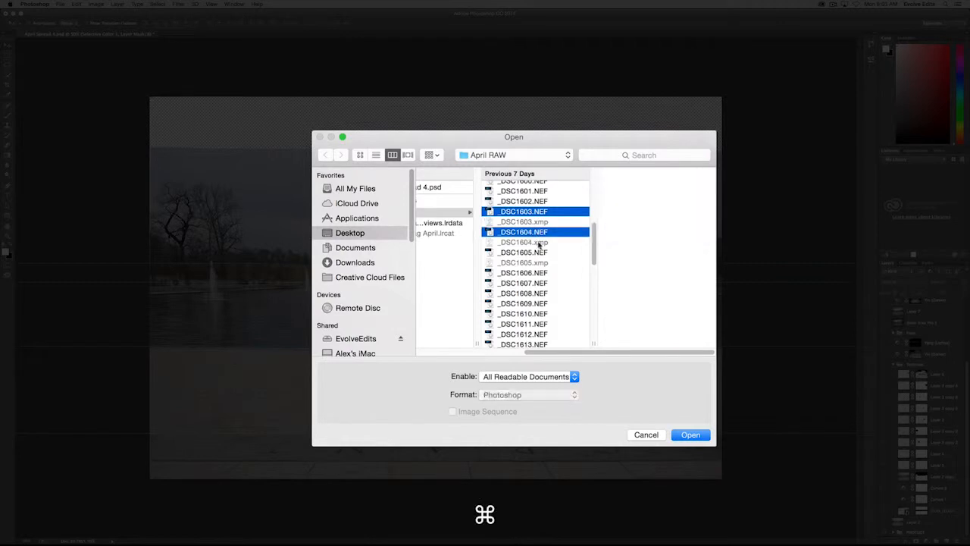
pyautogui.keyDown('super'); pyautogui.click(540, 253); pyautogui.keyUp('super')
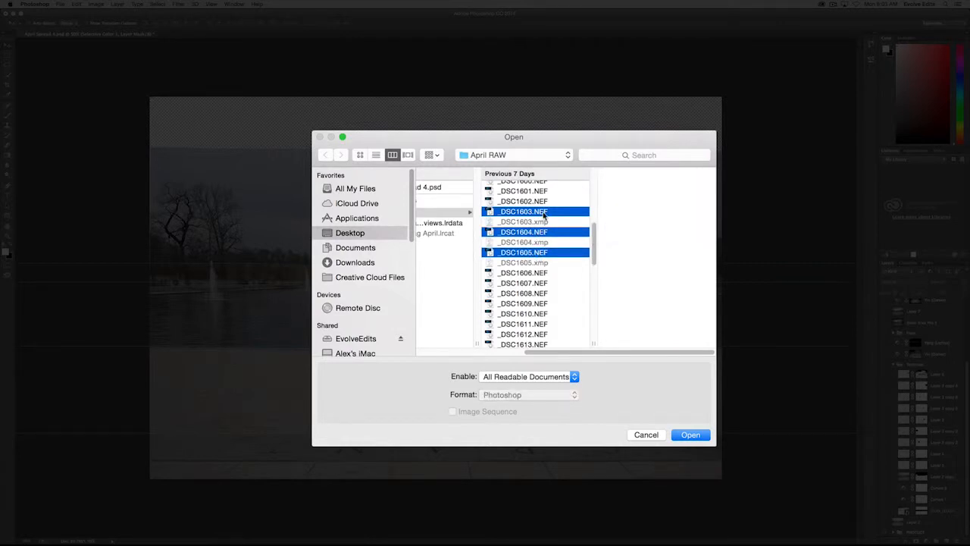
pyautogui.click(703, 435)
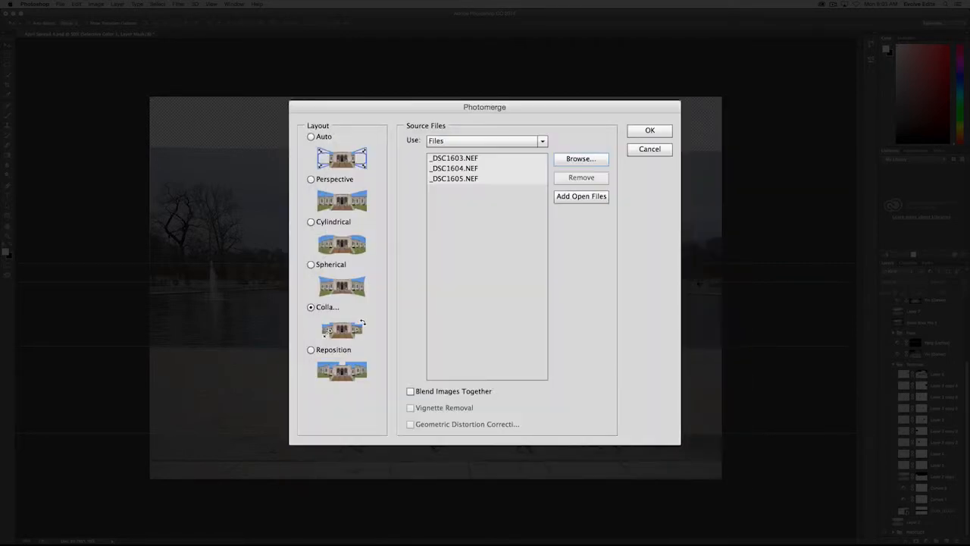
pyautogui.click(661, 136)
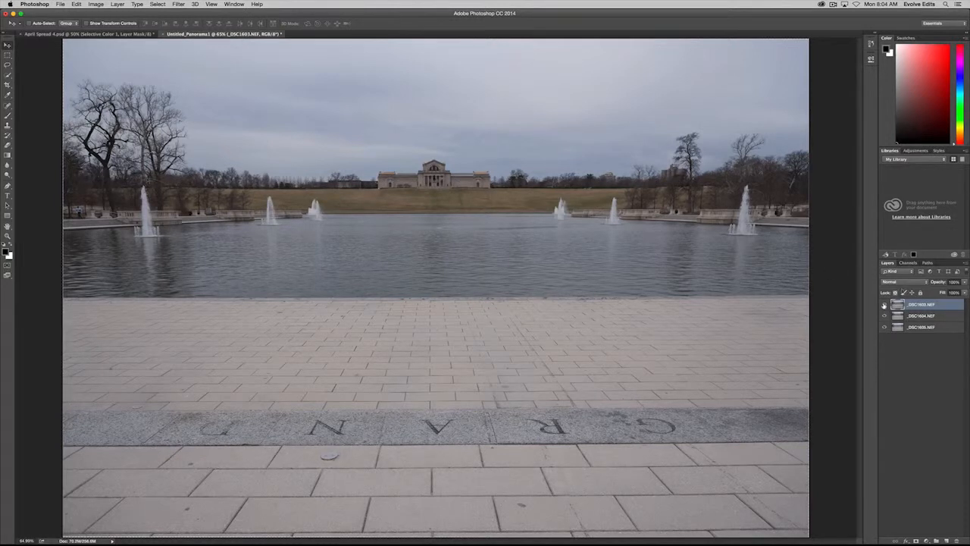
# - Compare the alignment of the three stacked layers around the engraved letter A by toggling the visibility of _DSC1603.NEF and _DSC1604.NEF
pyautogui.click(884, 303)
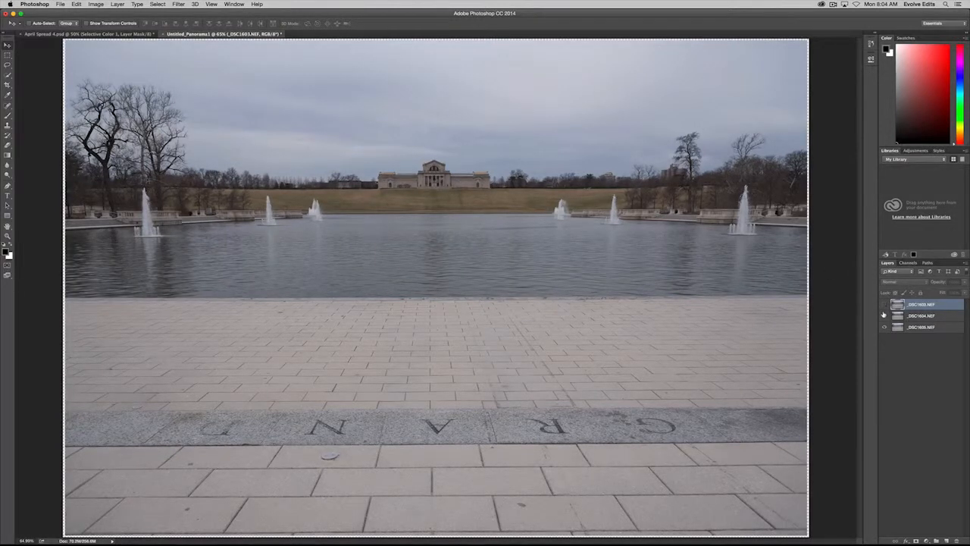
pyautogui.click(883, 315)
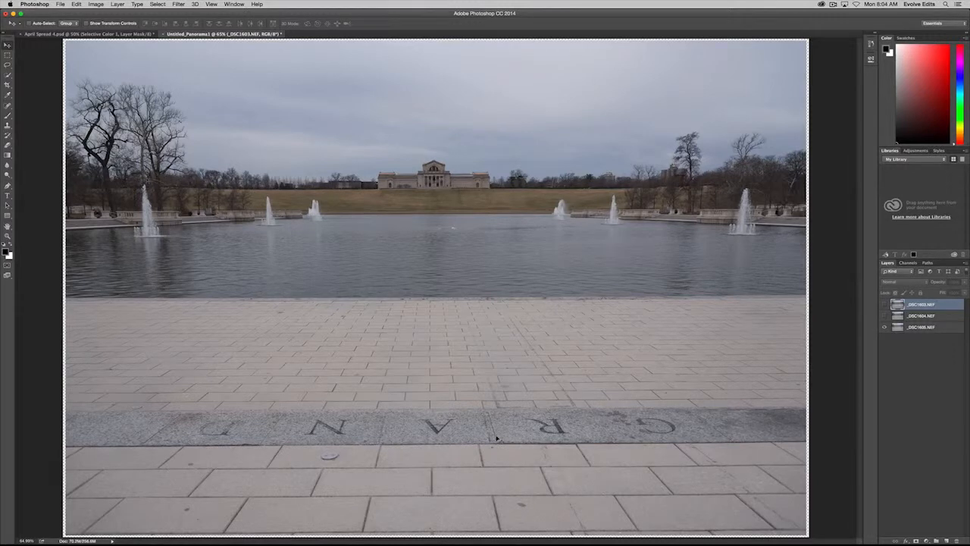
pyautogui.press('super+equal')
pyautogui.press('super+equal')
pyautogui.press('super+equal')
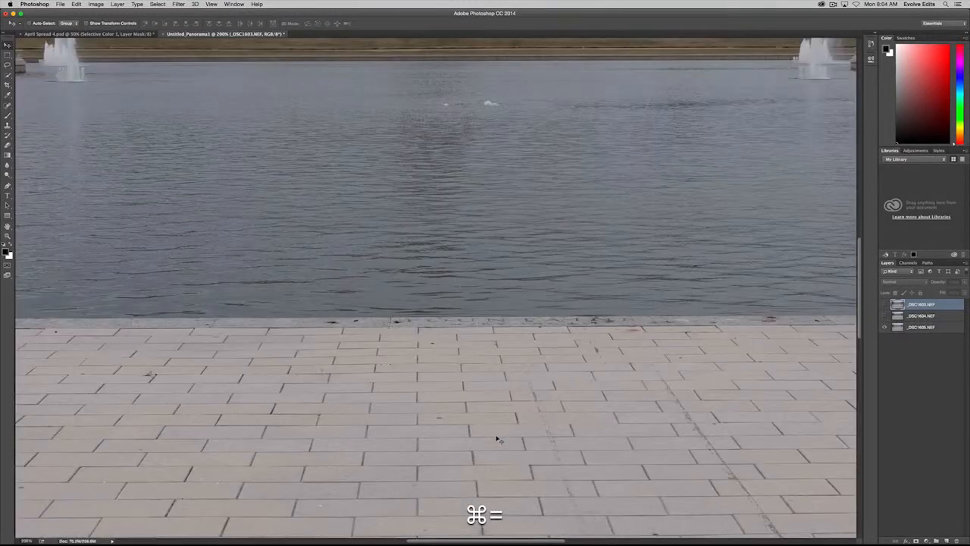
pyautogui.scroll(-10, 497, 439)
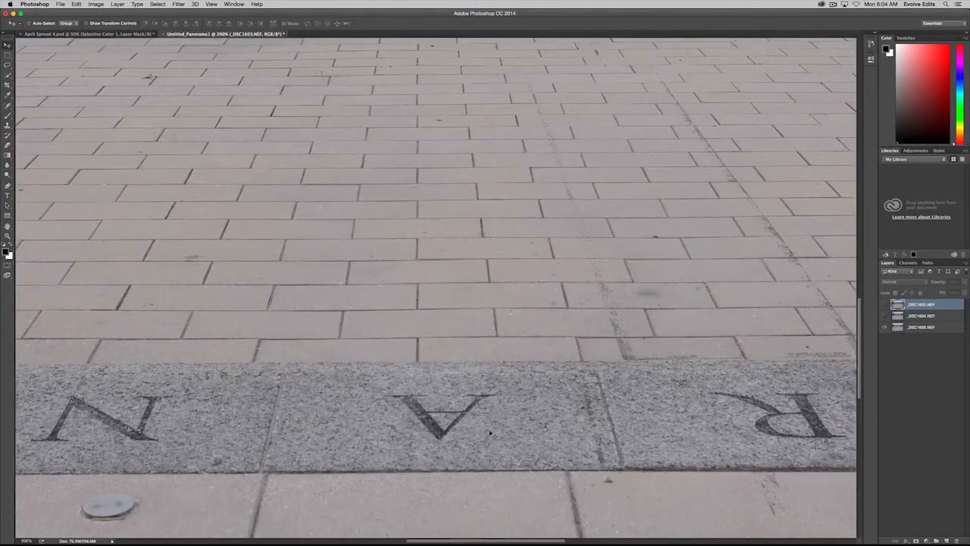
pyautogui.press('super+equal')
pyautogui.scroll(-2, 489, 432)
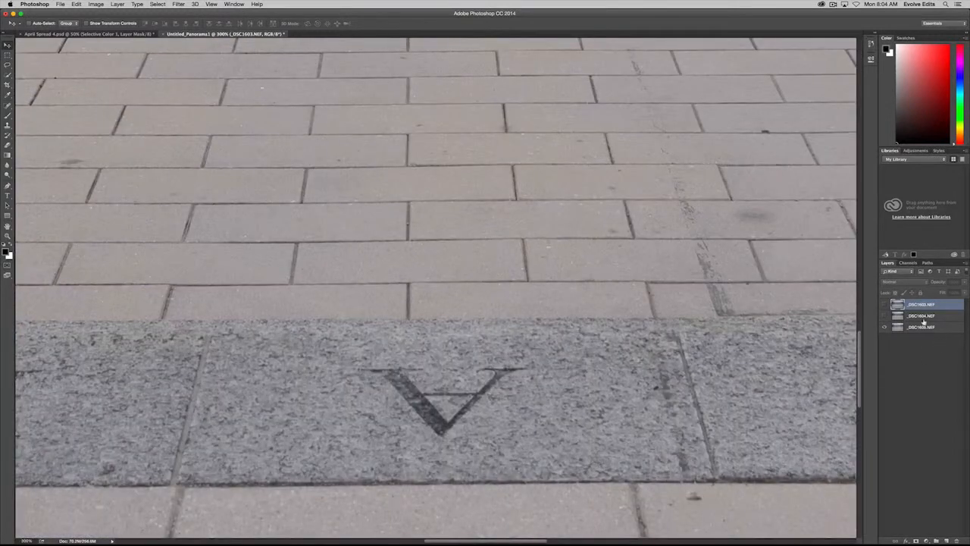
pyautogui.click(883, 304)
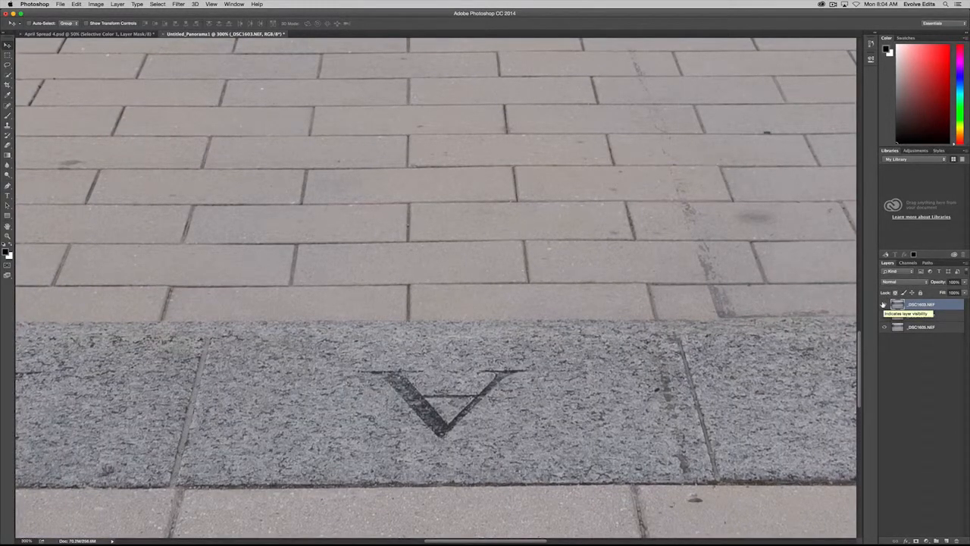
pyautogui.click(884, 304)
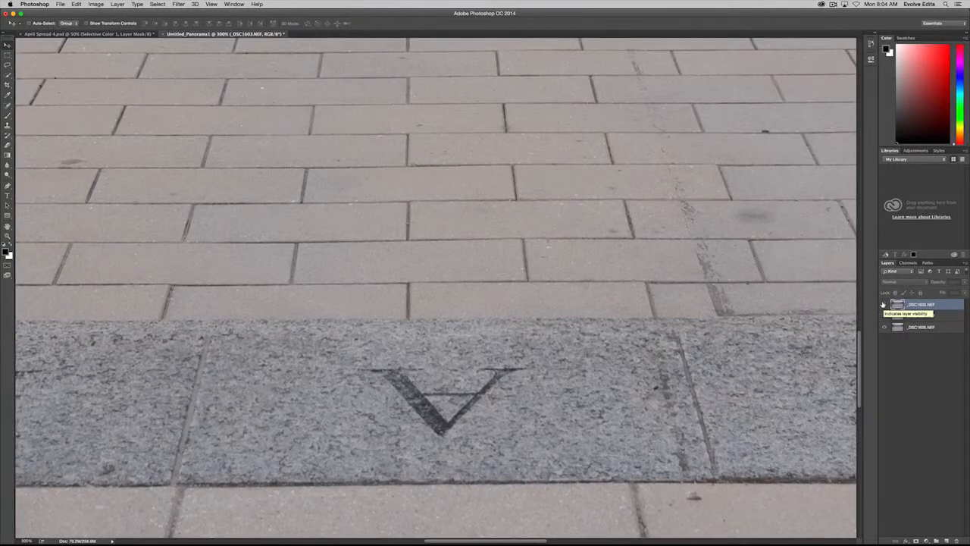
pyautogui.click(884, 315)
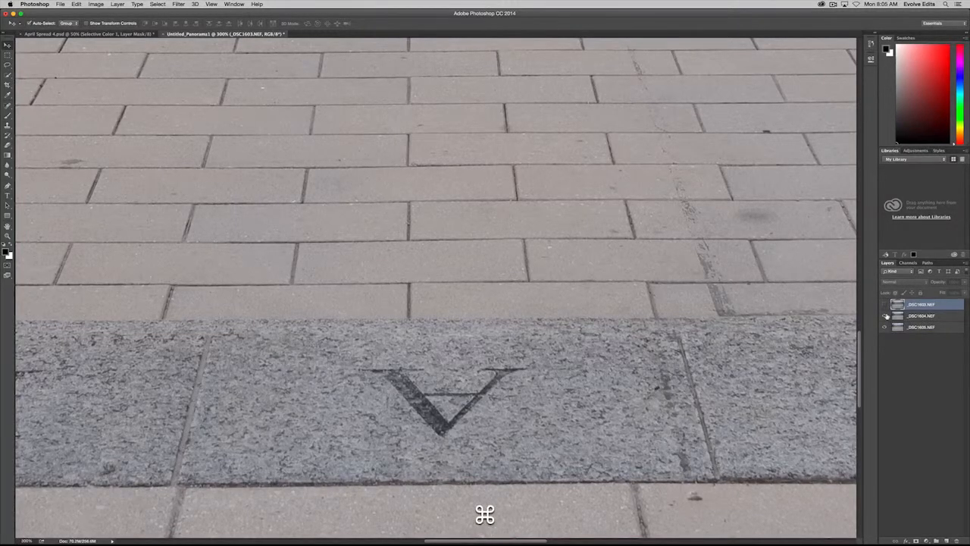
pyautogui.press('super+minus')
pyautogui.press('super+minus')
pyautogui.press('super+minus')
pyautogui.press('super+minus')
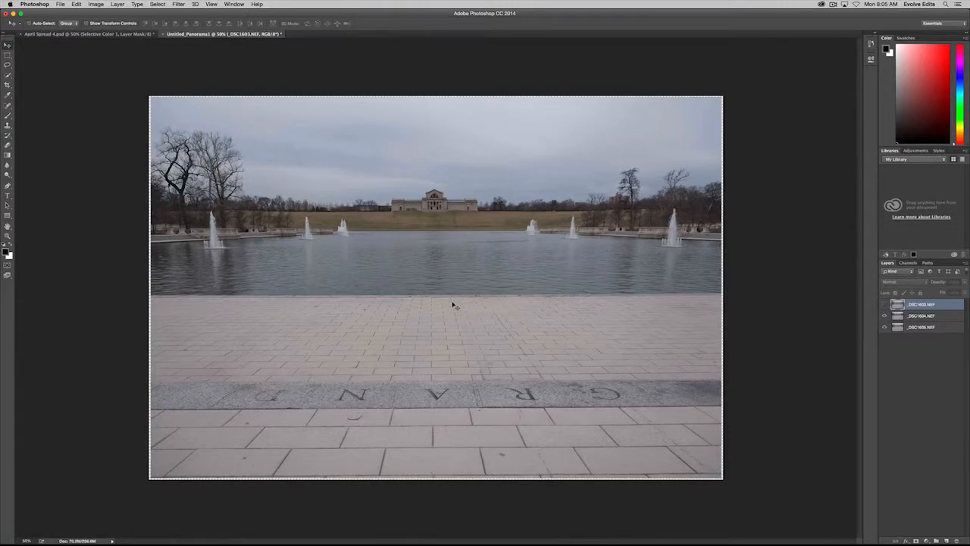
pyautogui.press('super+equal')
pyautogui.press('super+equal')
pyautogui.press('super+equal')
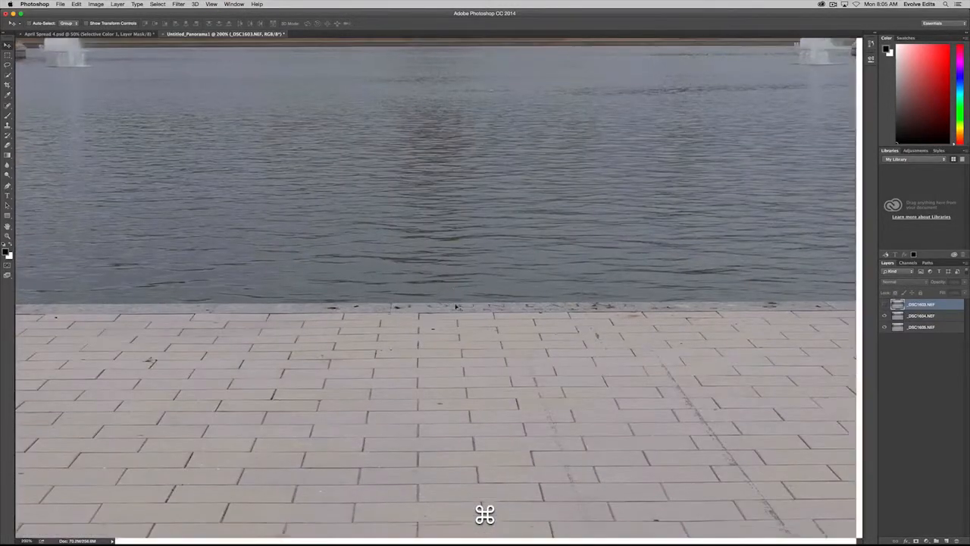
pyautogui.press('super+minus')
pyautogui.press('super+minus')
pyautogui.press('super+minus')
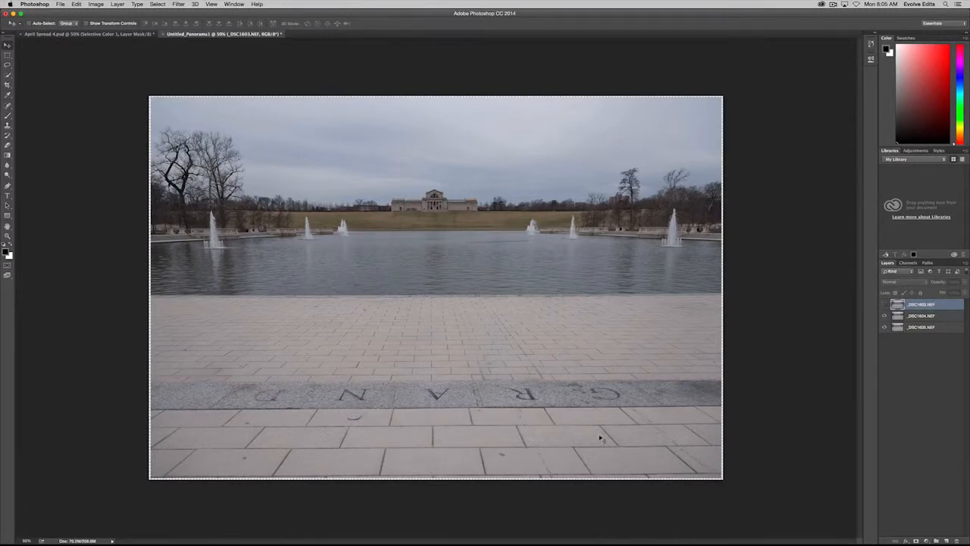
# - Examine the pavement around the engraved letter G for shifts by repeatedly toggling _DSC1603.NEF, and hide _DSC1604.NEF
pyautogui.press('super+equal')
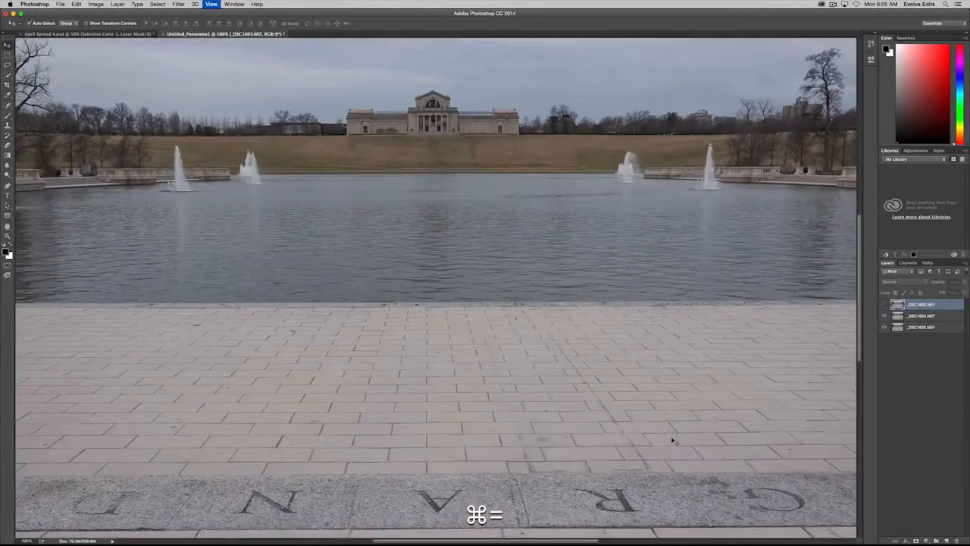
pyautogui.press('super+equal')
pyautogui.moveTo(438, 322); pyautogui.dragTo(410, 316)
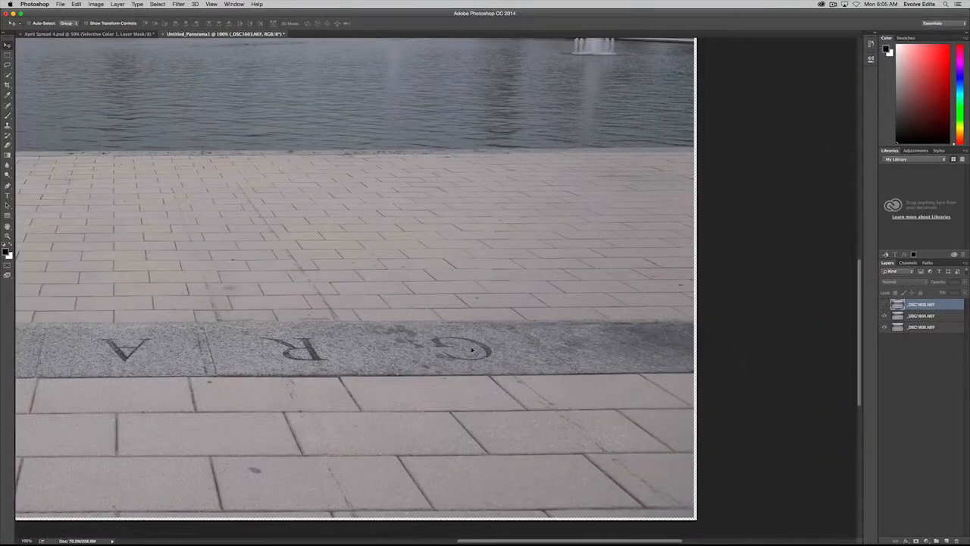
pyautogui.press('super+equal')
pyautogui.scroll(-2, 468, 343)
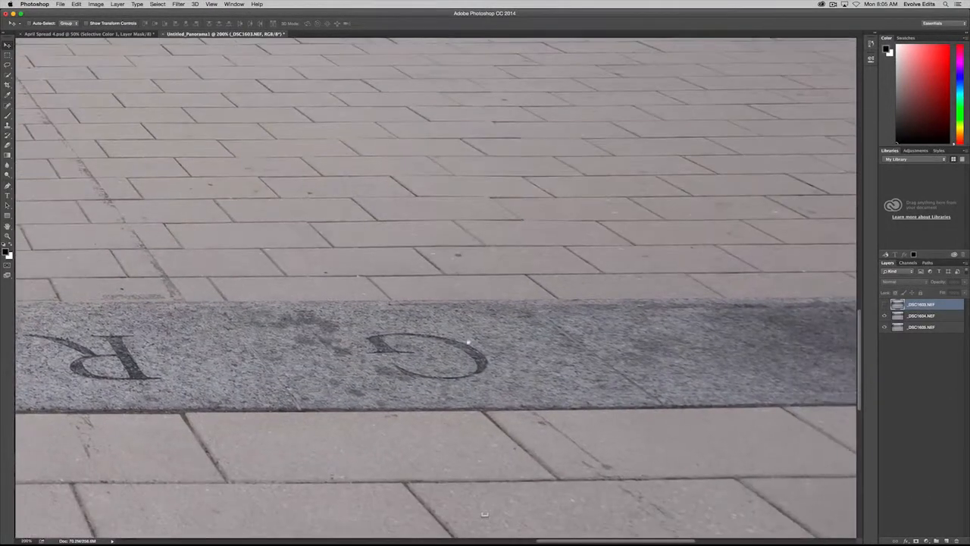
pyautogui.click(884, 303)
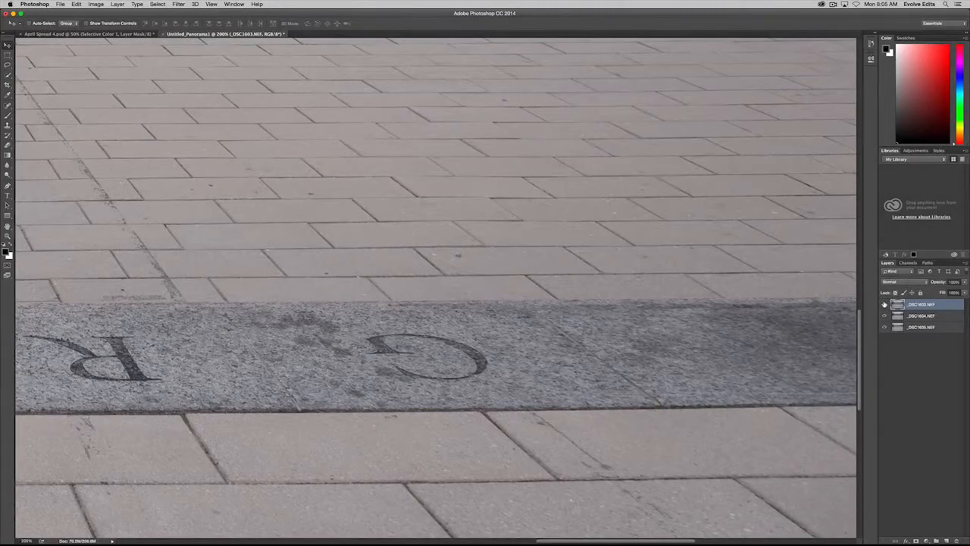
pyautogui.click(883, 304)
pyautogui.click(883, 303)
pyautogui.click(883, 304)
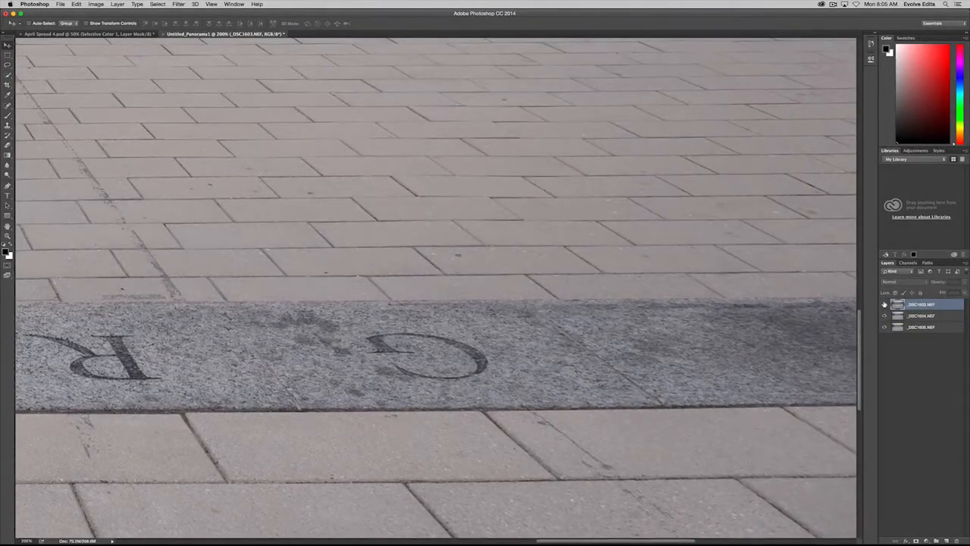
pyautogui.click(883, 304)
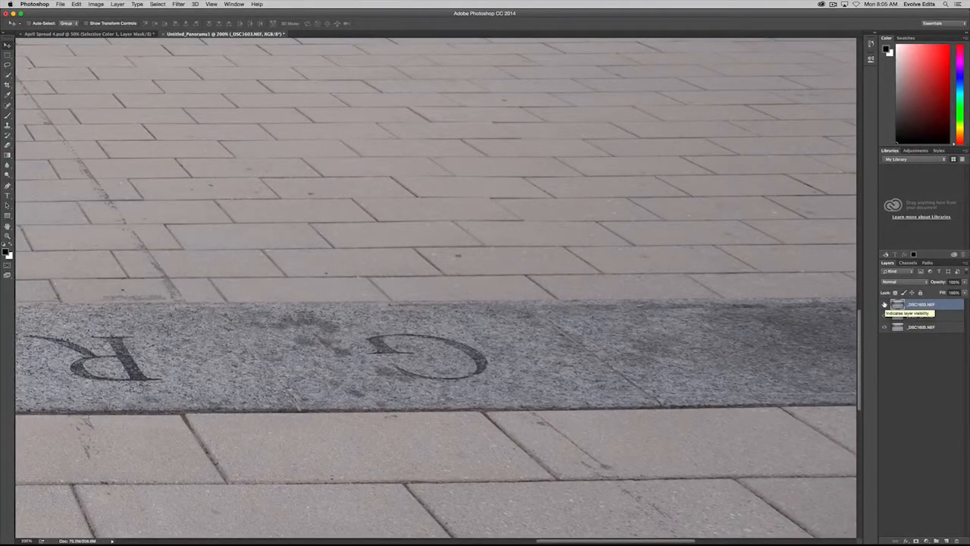
pyautogui.click(884, 304)
pyautogui.click(883, 303)
pyautogui.click(884, 304)
pyautogui.click(883, 304)
pyautogui.click(884, 304)
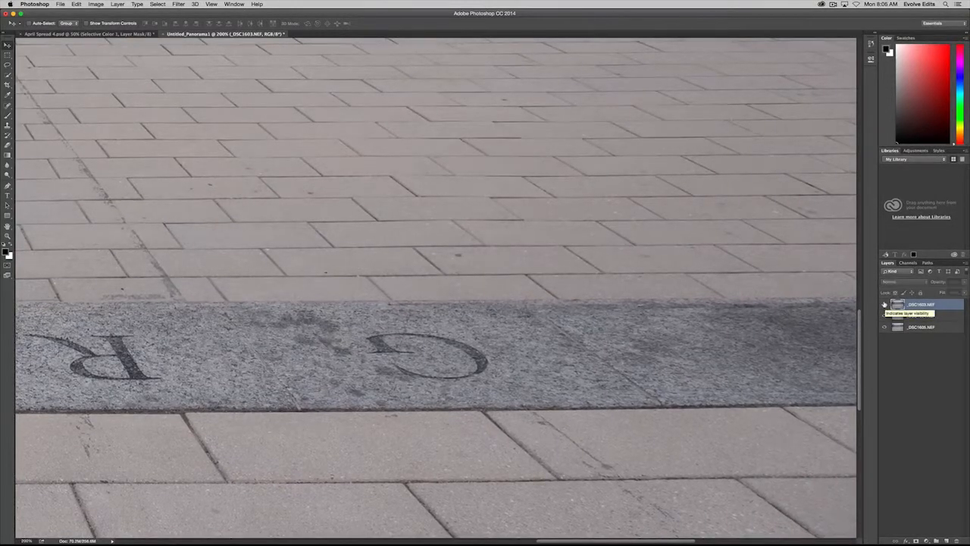
pyautogui.click(883, 304)
pyautogui.click(883, 304)
pyautogui.click(884, 314)
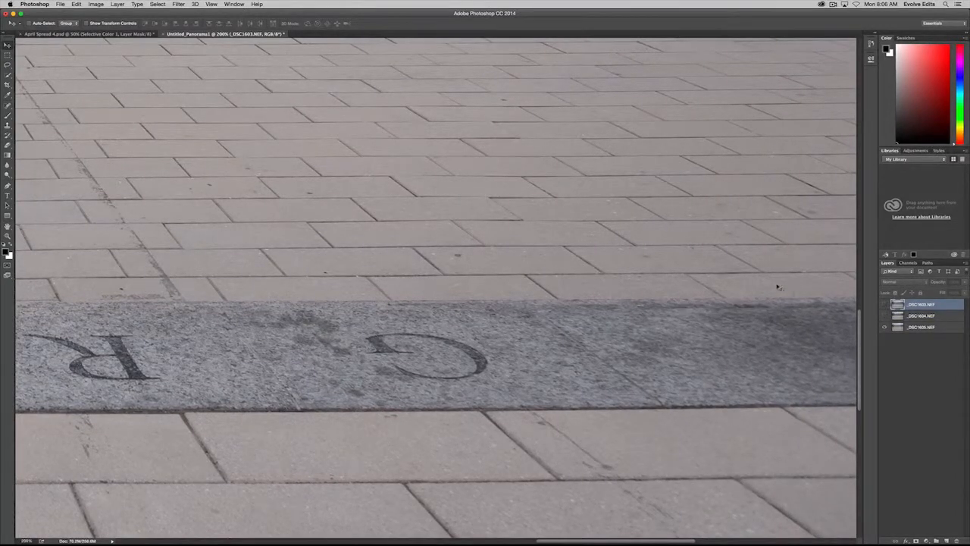
# - Check how _DSC1603.NEF aligns with _DSC1605.NEF at the building across the water by showing and hiding the top layer
pyautogui.scroll(3, 484, 515)
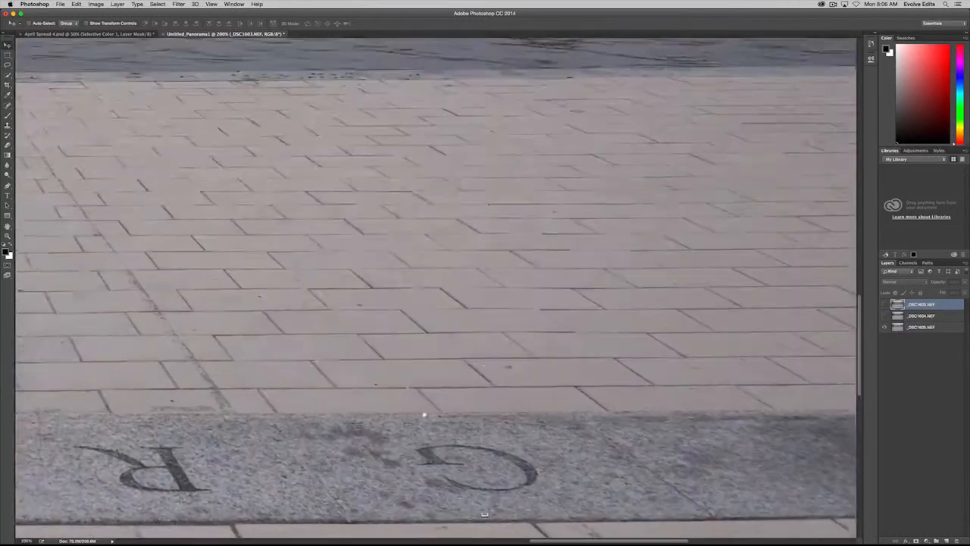
pyautogui.scroll(15, 485, 514)
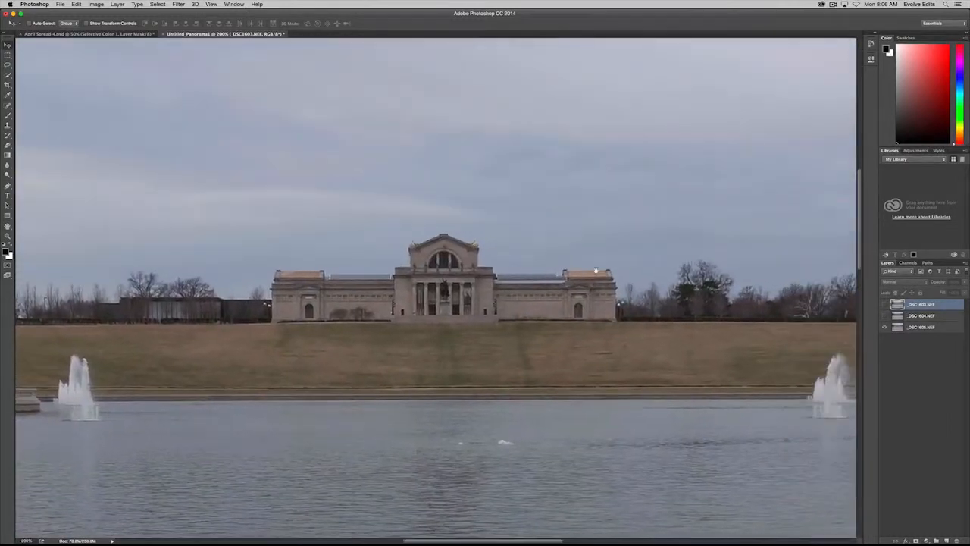
pyautogui.moveTo(471, 281); pyautogui.dragTo(490, 274)
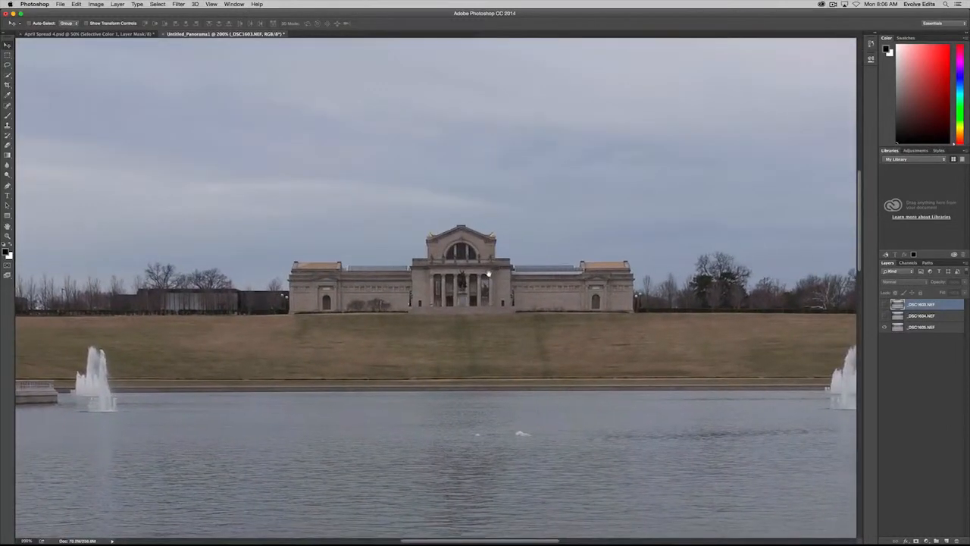
pyautogui.click(883, 304)
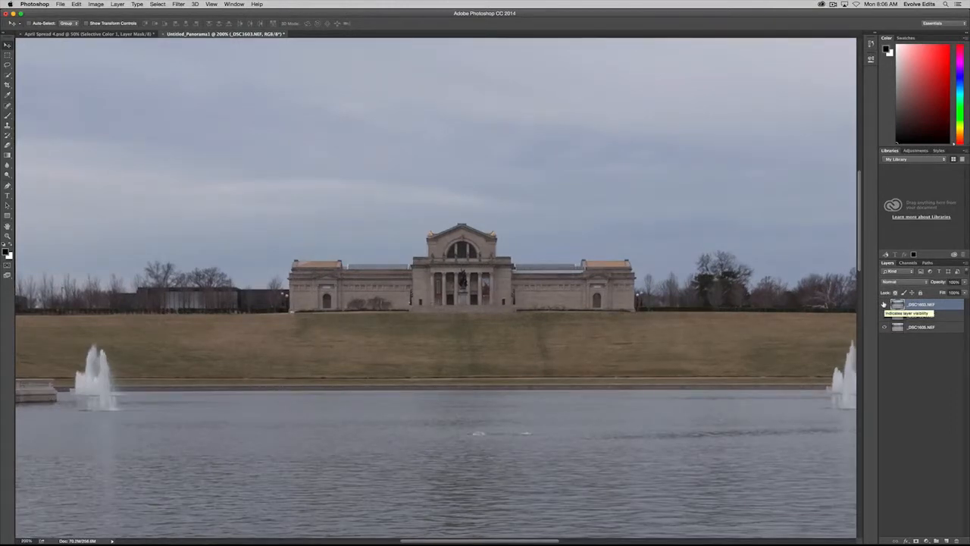
pyautogui.click(883, 303)
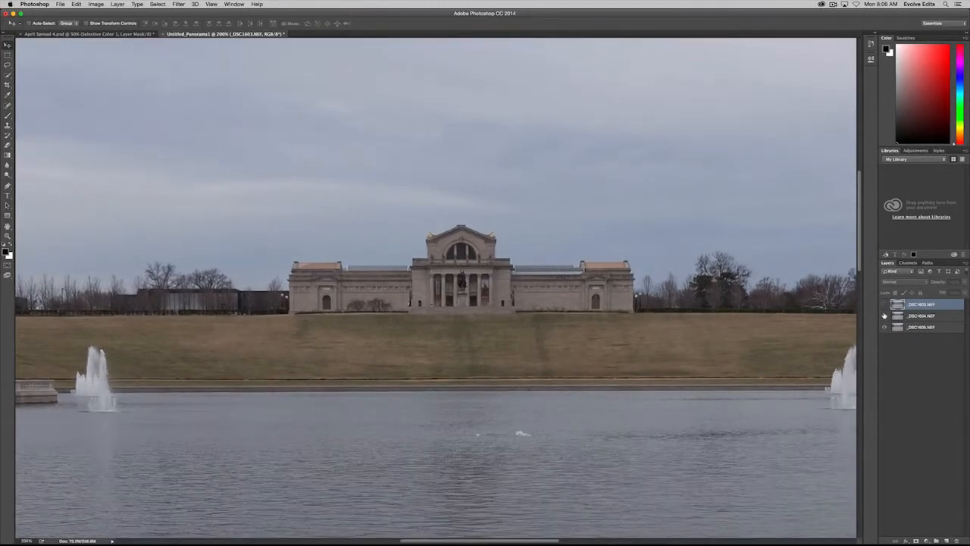
# - Compare _DSC1604.NEF with _DSC1605.NEF at the building across the water by toggling the middle layer's visibility
pyautogui.click(883, 316)
pyautogui.click(884, 316)
pyautogui.click(882, 315)
pyautogui.click(883, 315)
# - Compare _DSC1603.NEF and _DSC1605.NEF around the fountains and stone balustrade at the image's right edge by toggling their visibility
pyautogui.moveTo(485, 515); pyautogui.dragTo(176, 206)
pyautogui.moveTo(686, 290); pyautogui.dragTo(270, 386)
pyautogui.moveTo(584, 309); pyautogui.dragTo(805, 320)
pyautogui.moveTo(475, 301); pyautogui.dragTo(611, 306)
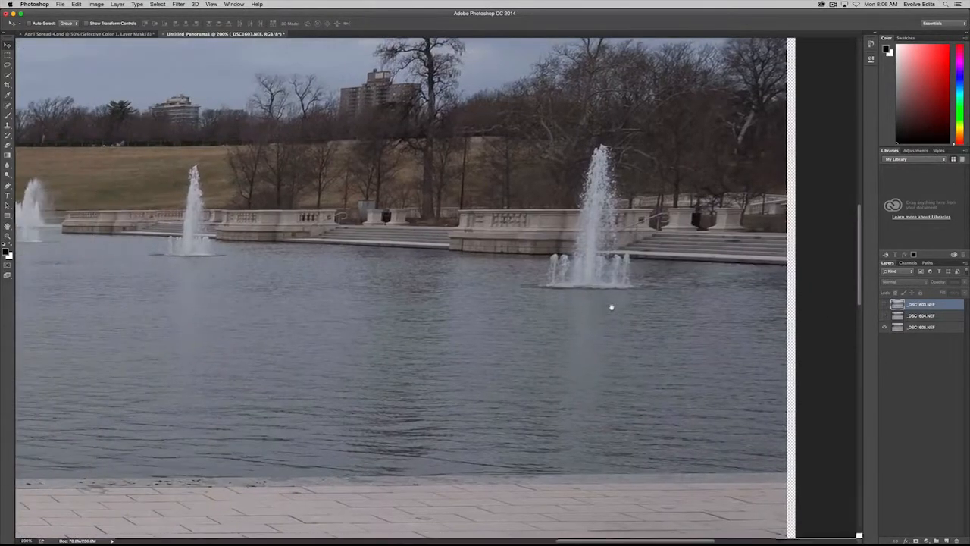
pyautogui.click(883, 304)
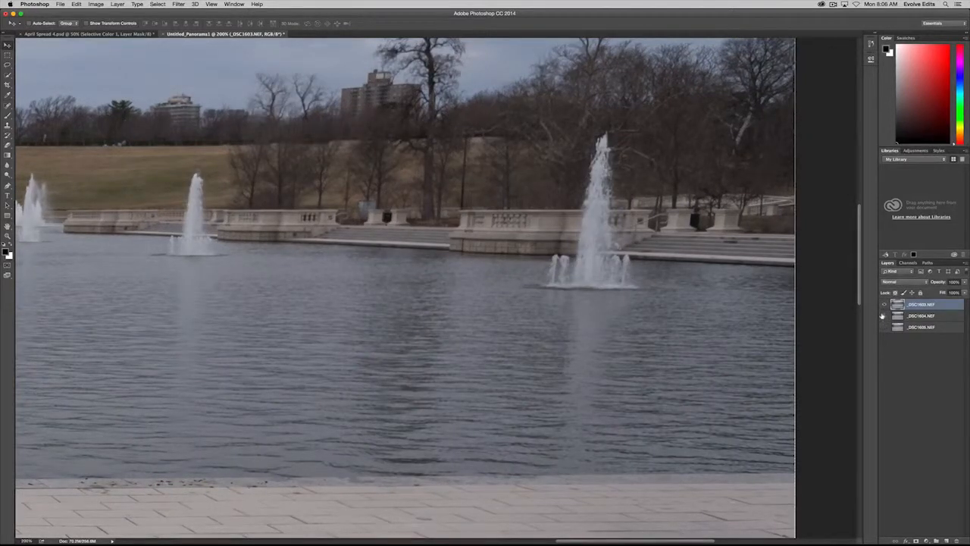
pyautogui.click(884, 305)
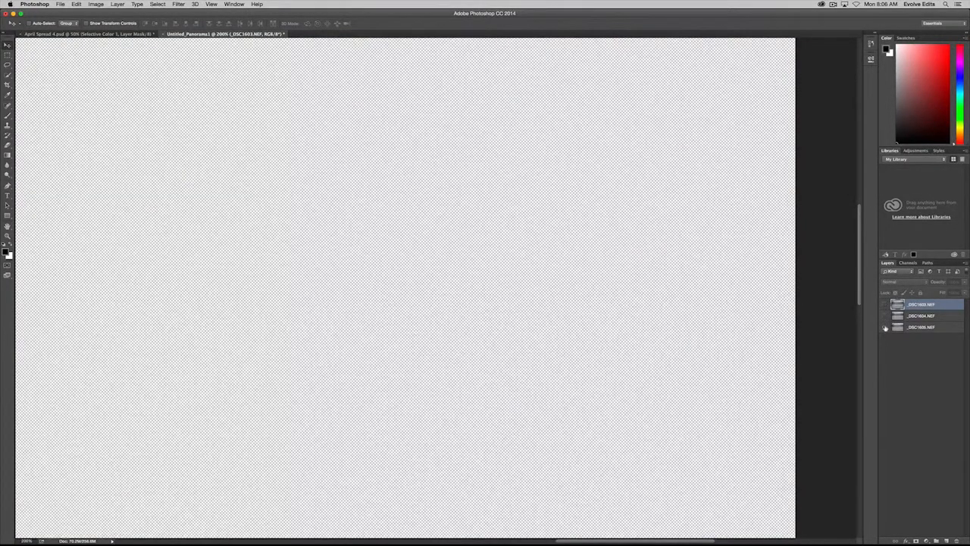
pyautogui.click(884, 327)
pyautogui.click(883, 304)
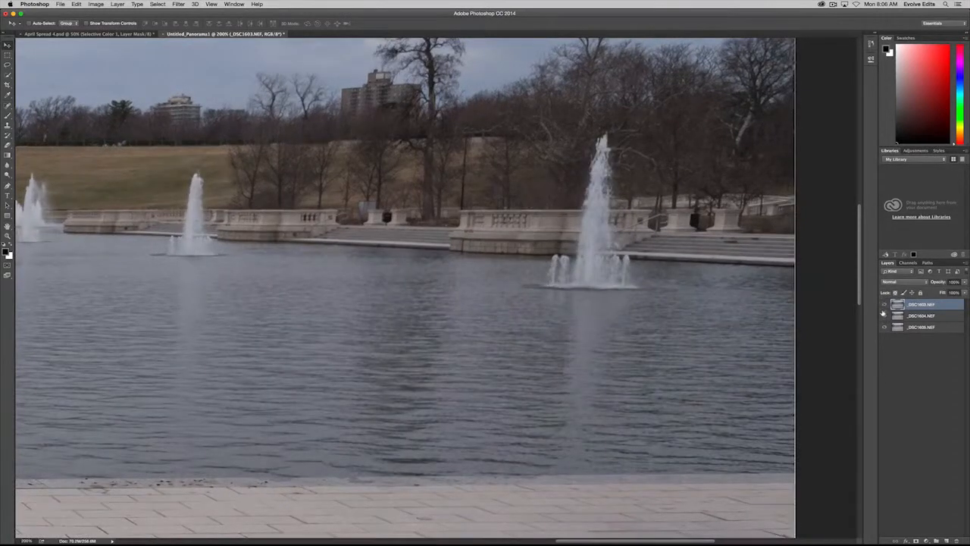
pyautogui.click(882, 304)
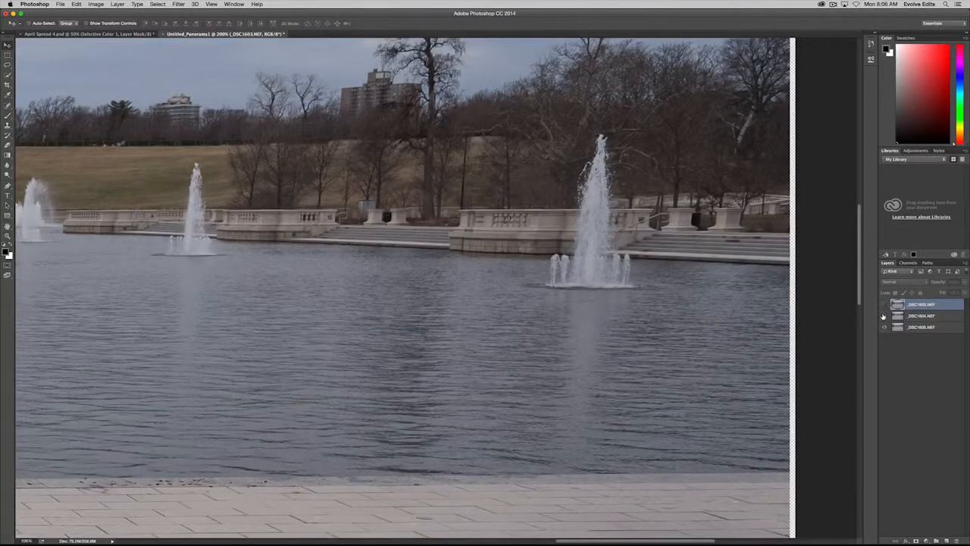
# - Examine the trees, balustrade and fountains near the image's right edge for shifts by repeatedly toggling _DSC1604.NEF
pyautogui.click(883, 315)
pyautogui.click(883, 315)
pyautogui.click(882, 315)
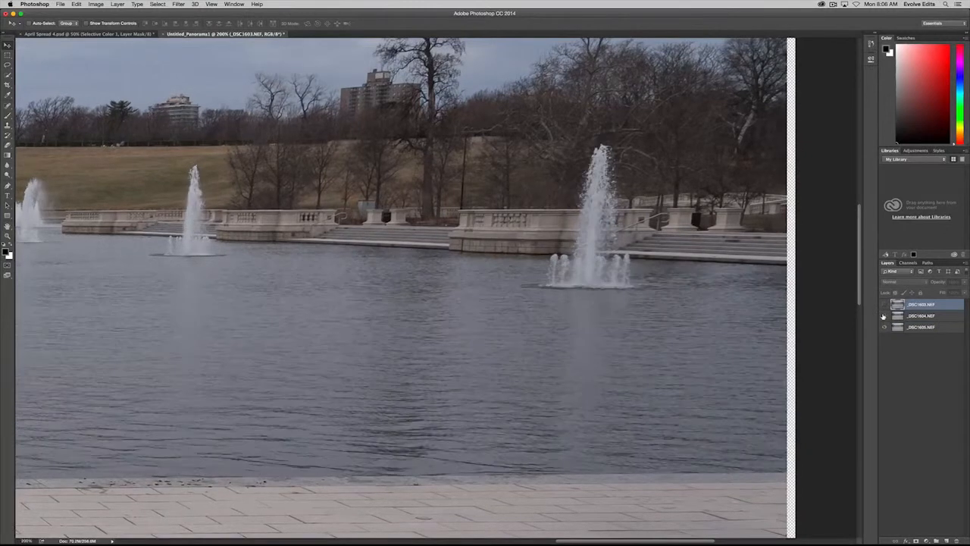
pyautogui.click(883, 315)
pyautogui.click(883, 315)
pyautogui.click(883, 315)
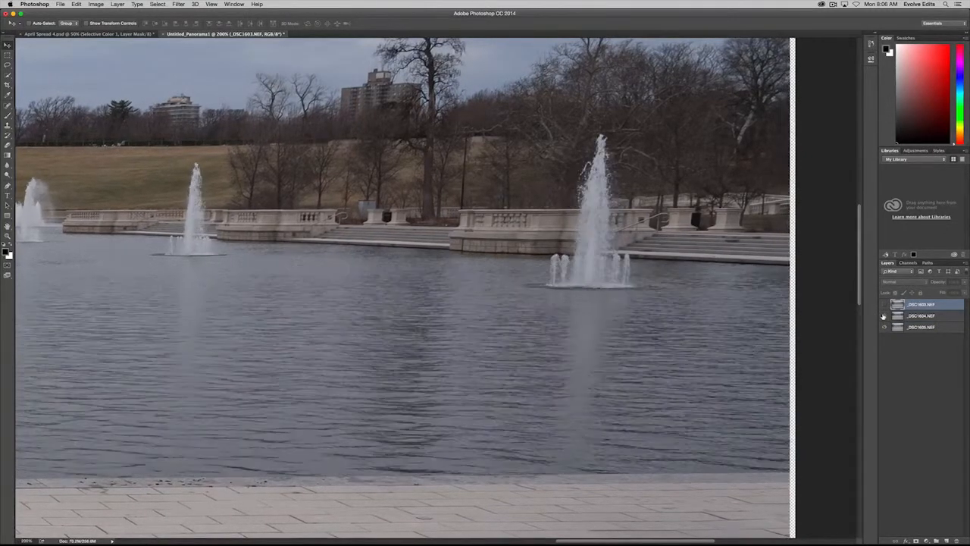
pyautogui.click(882, 316)
pyautogui.click(883, 315)
pyautogui.click(882, 315)
pyautogui.click(881, 314)
pyautogui.click(883, 315)
pyautogui.click(883, 315)
pyautogui.click(883, 314)
pyautogui.click(882, 315)
pyautogui.click(883, 315)
pyautogui.click(882, 314)
pyautogui.click(883, 315)
pyautogui.click(883, 314)
pyautogui.click(883, 315)
pyautogui.click(883, 315)
# - Show _DSC1603.NEF again and auto-blend all three layers with the Stack Images method and Seamless Tones and Colors enabled
pyautogui.press('super+0')
pyautogui.press('super+minus')
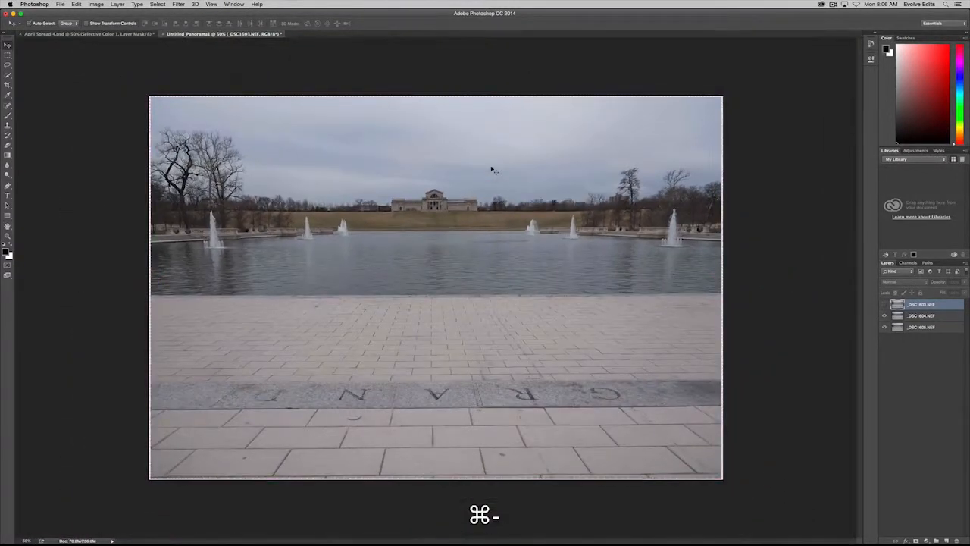
pyautogui.click(884, 304)
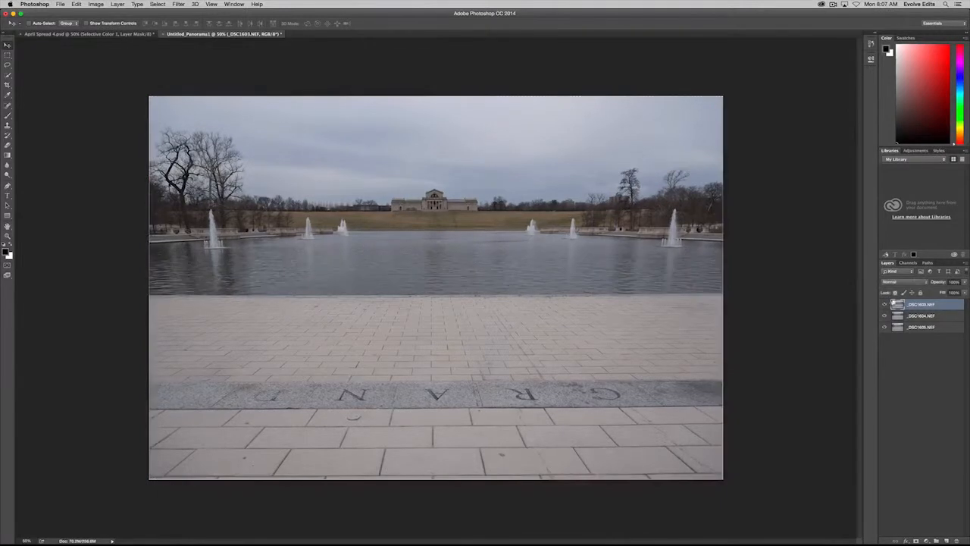
pyautogui.keyDown('shift'); pyautogui.click(925, 328); pyautogui.keyUp('shift')
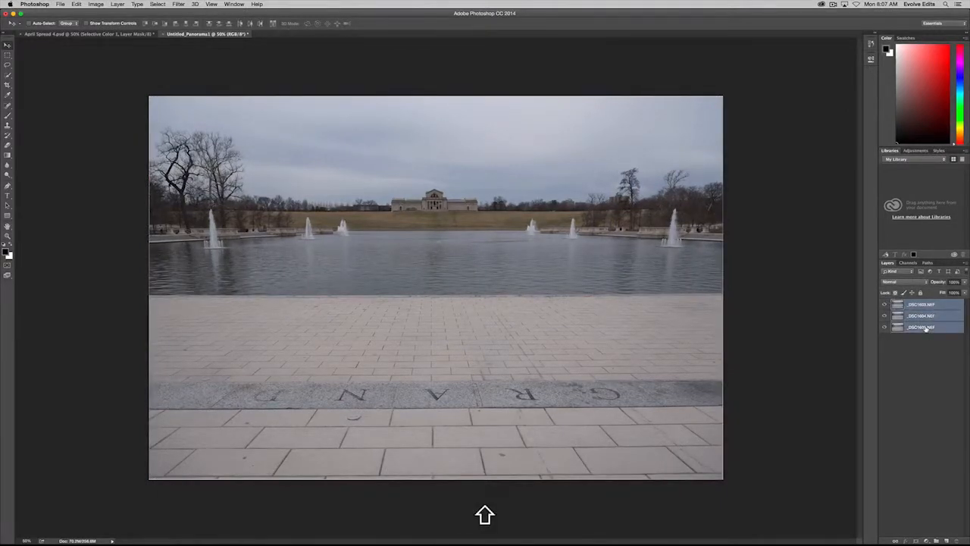
pyautogui.click(77, 5)
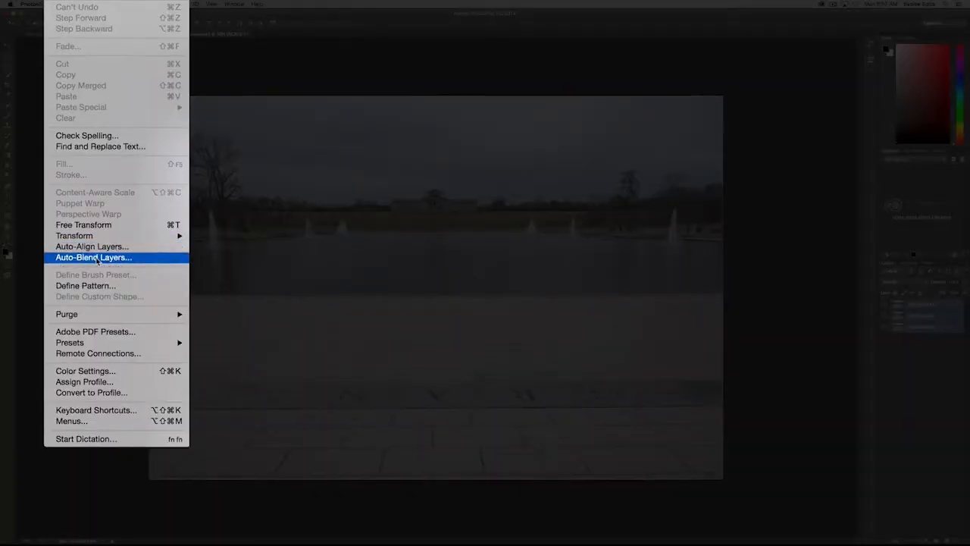
pyautogui.click(93, 258)
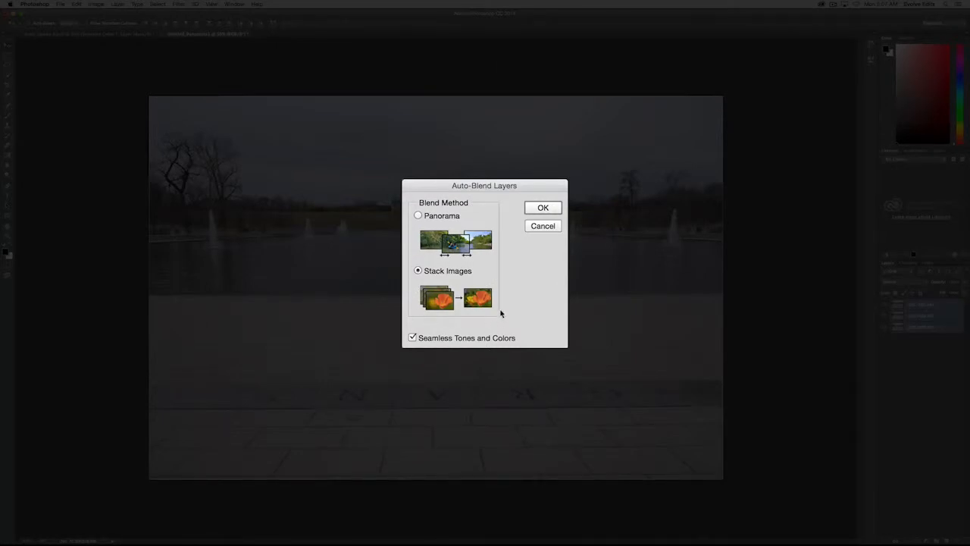
pyautogui.moveTo(472, 186); pyautogui.dragTo(462, 182)
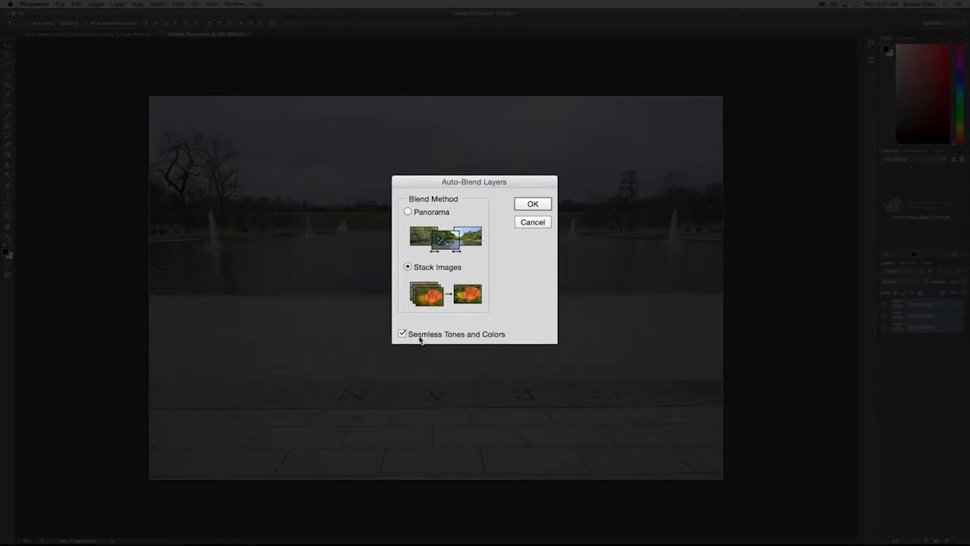
pyautogui.click(531, 204)
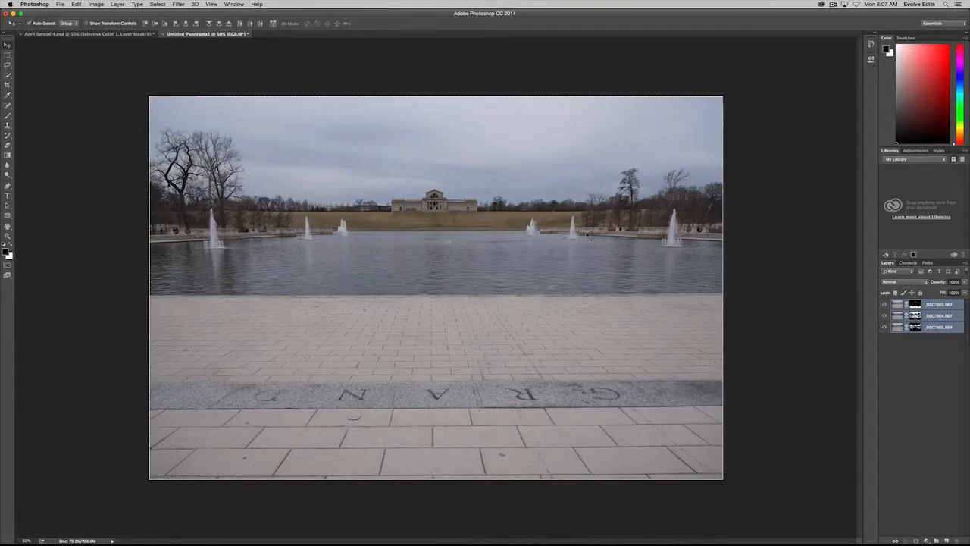
# - Inspect the blended result where the water meets the pavement by toggling the masked _DSC1603.NEF layer
pyautogui.press('super+equal')
pyautogui.press('super+equal')
pyautogui.press('super+equal')
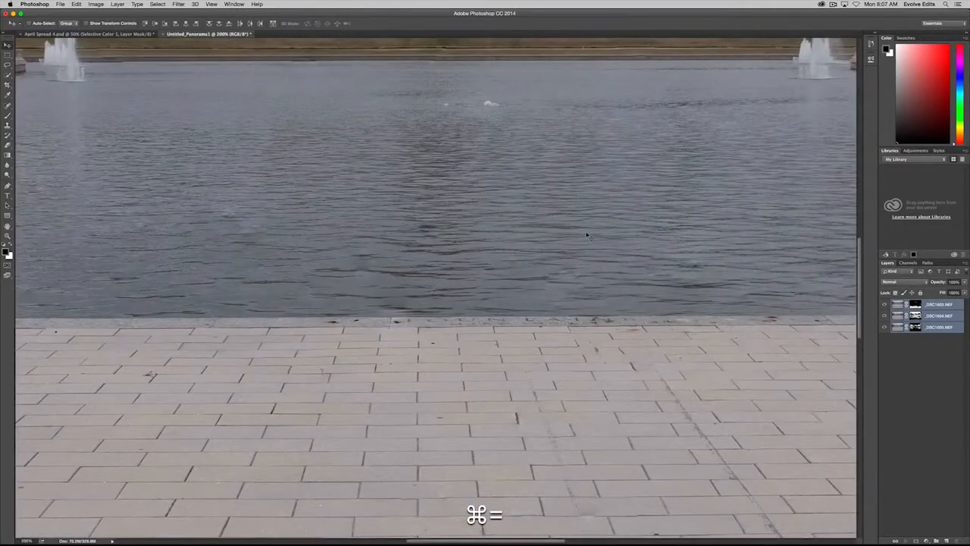
pyautogui.moveTo(459, 251); pyautogui.dragTo(570, 260)
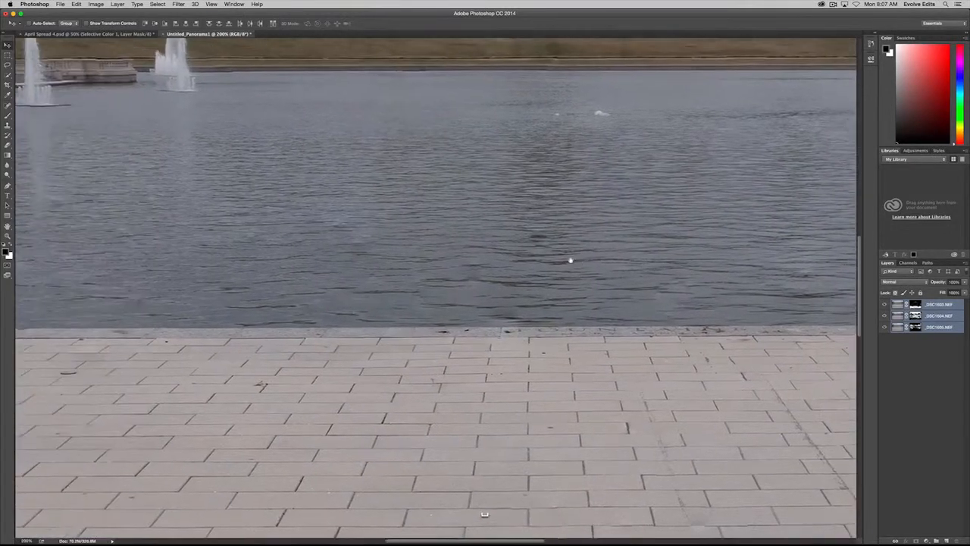
pyautogui.click(884, 303)
pyautogui.click(883, 304)
pyautogui.click(883, 303)
pyautogui.click(883, 303)
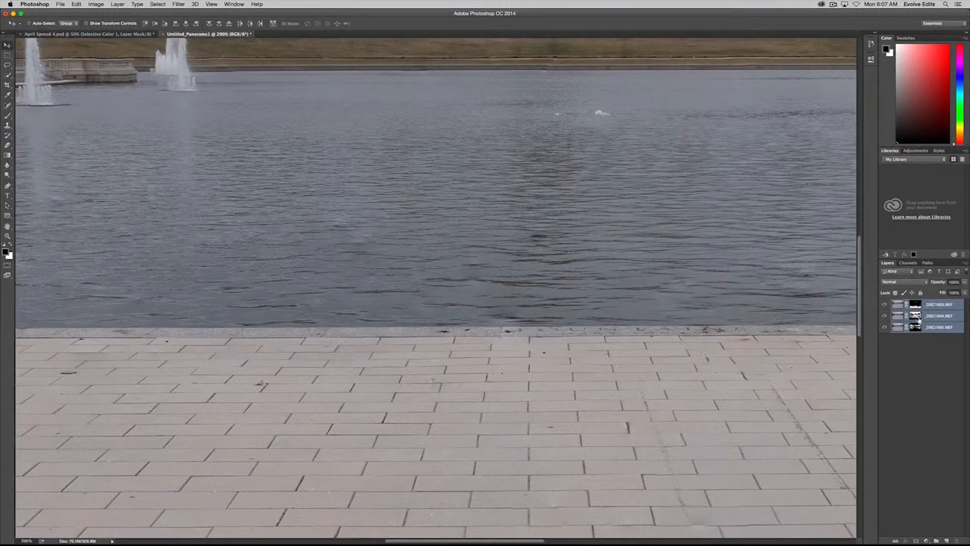
# - Isolate _DSC1604.NEF to view the areas its mask reveals, and restore the visibility of the other layers
pyautogui.click(928, 342)
pyautogui.keyDown('alt'); pyautogui.click(884, 315); pyautogui.keyUp('alt')
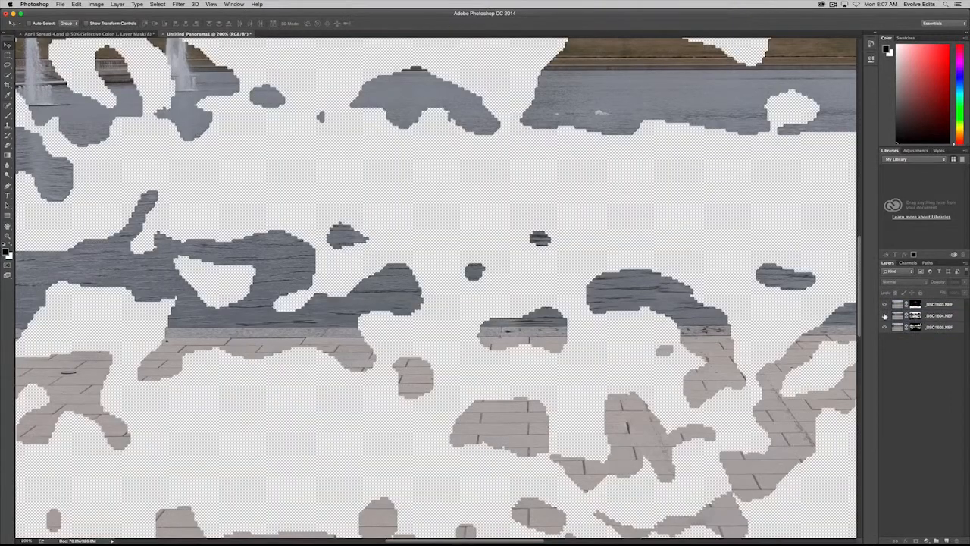
pyautogui.keyDown('alt'); pyautogui.click(884, 315); pyautogui.keyUp('alt')
# - Target the layer mask of _DSC1603.NEF and set up a white Brush with a size of 100
pyautogui.click(915, 304)
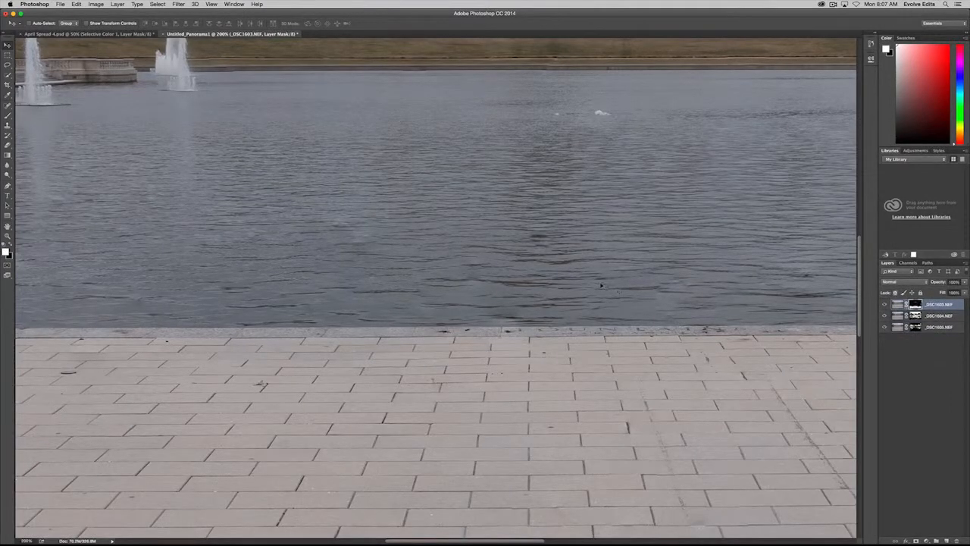
pyautogui.press('b')
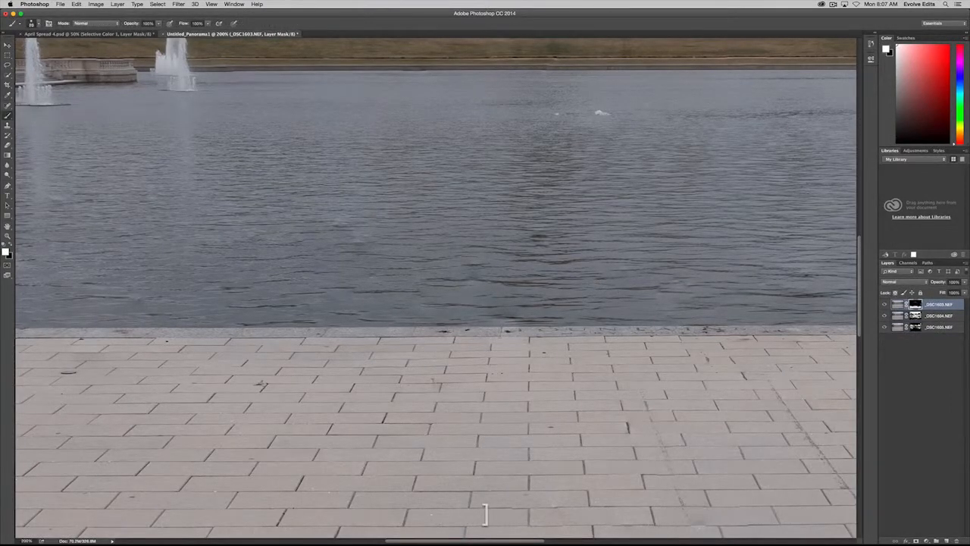
pyautogui.press(']')
pyautogui.press(']')
pyautogui.press(']')
pyautogui.press(']')
pyautogui.press(']')
pyautogui.press(']')
pyautogui.press('[')
pyautogui.press('b')
pyautogui.press(']')
# - Try different brush sizes for painting white on the _DSC1603.NEF mask, and undo the changes
pyautogui.press('super+0')
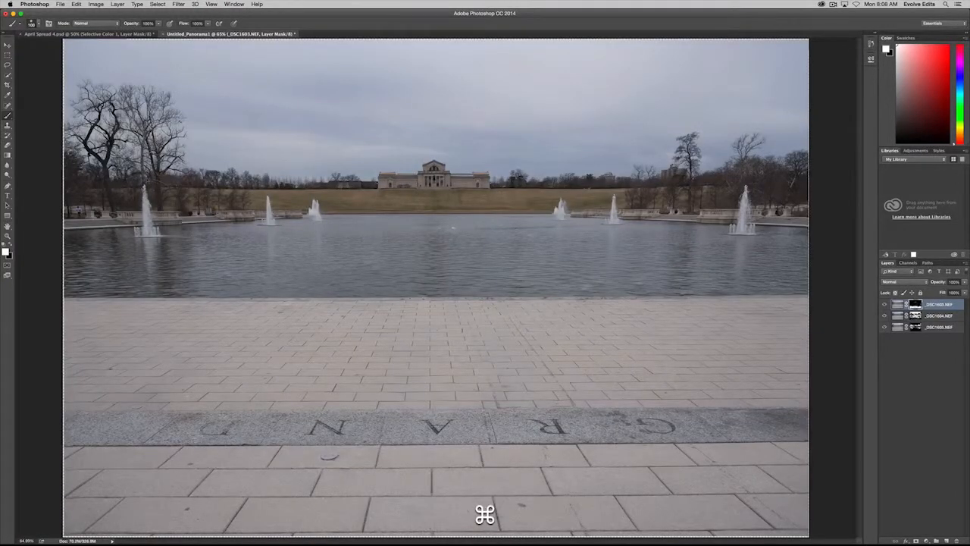
pyautogui.press(']')
pyautogui.press('[')
pyautogui.press('super+equal')
pyautogui.press('super+equal')
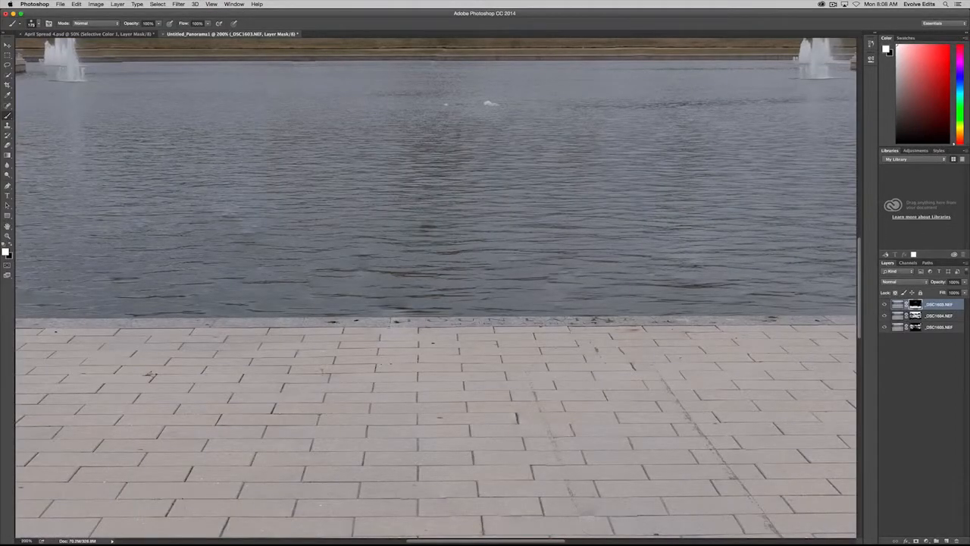
pyautogui.press('super+z')
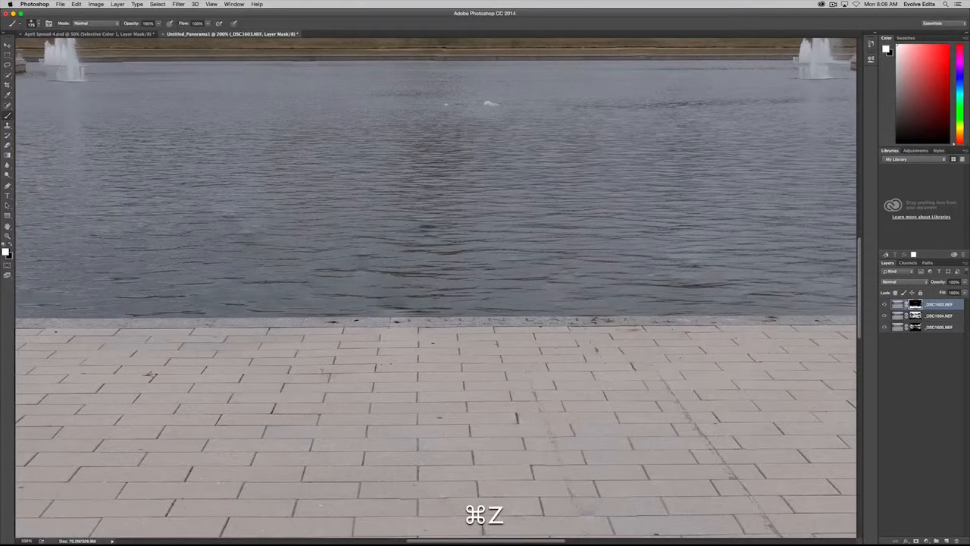
pyautogui.press('super')
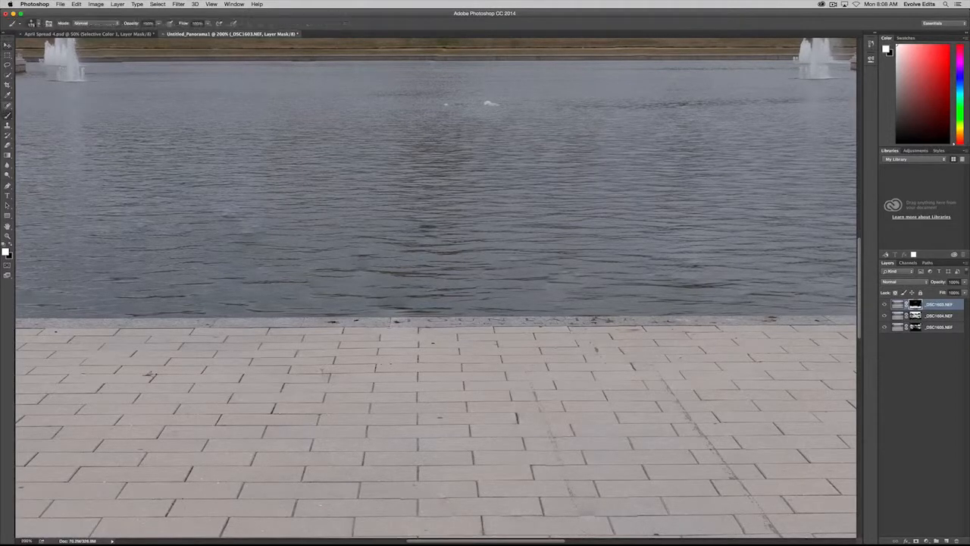
pyautogui.press(']')
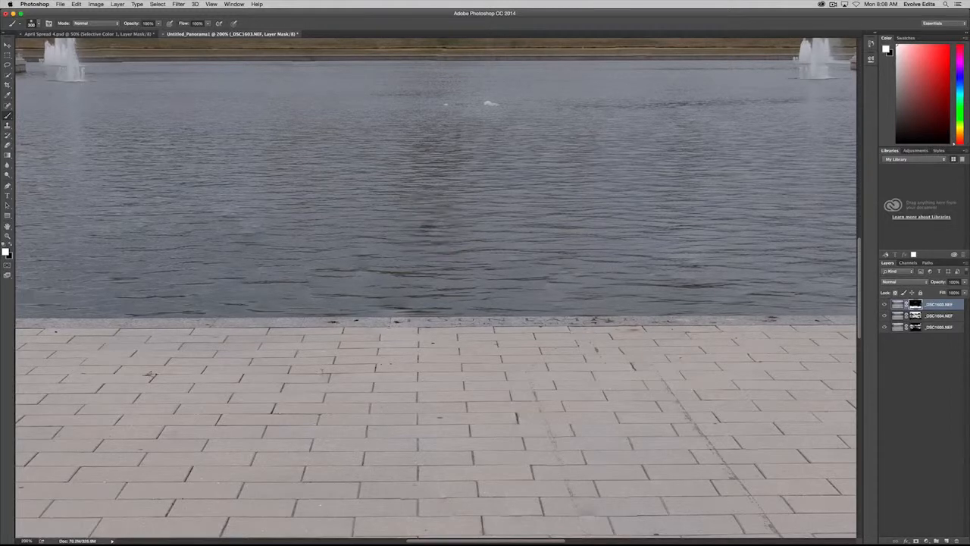
pyautogui.press('super+z')
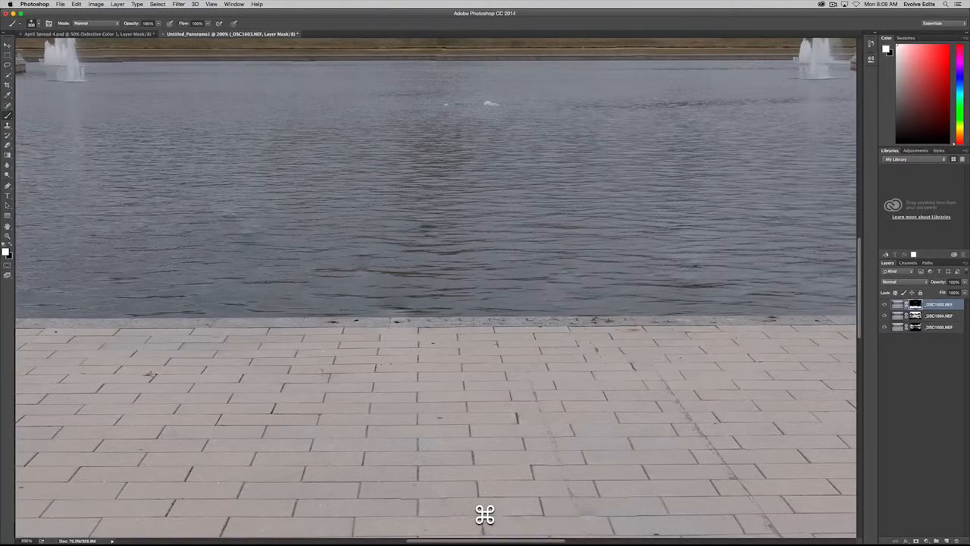
pyautogui.press('[')
pyautogui.press('super+0')
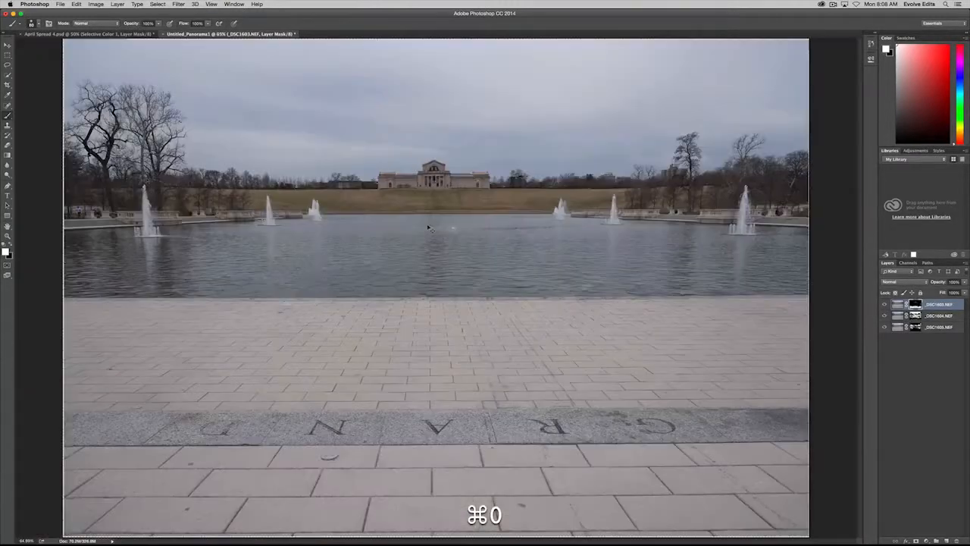
pyautogui.press(']')
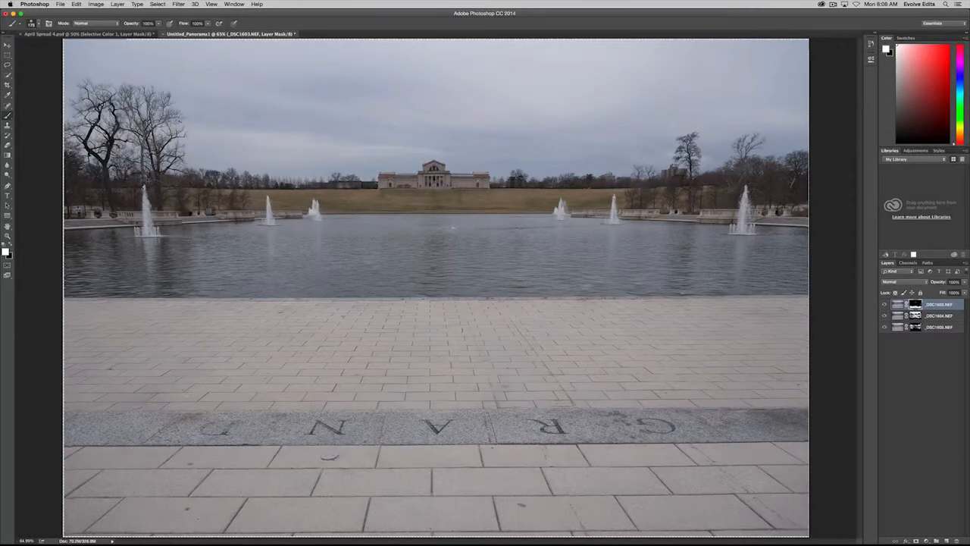
pyautogui.press('[')
pyautogui.press('super+z')
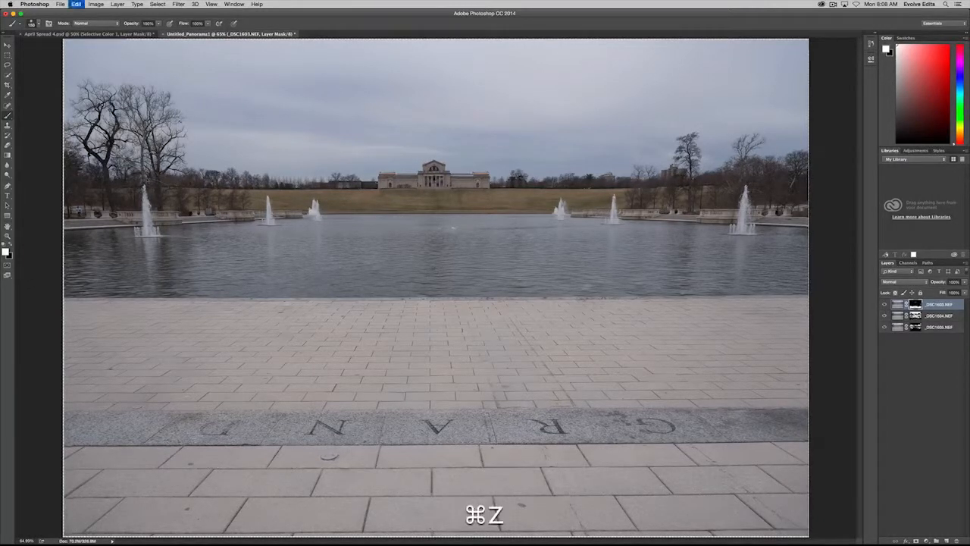
# - Try painting a black spot on the _DSC1603.NEF mask over the dark ripple in the water, and undo it
pyautogui.press('super+equal')
pyautogui.press('super+equal')
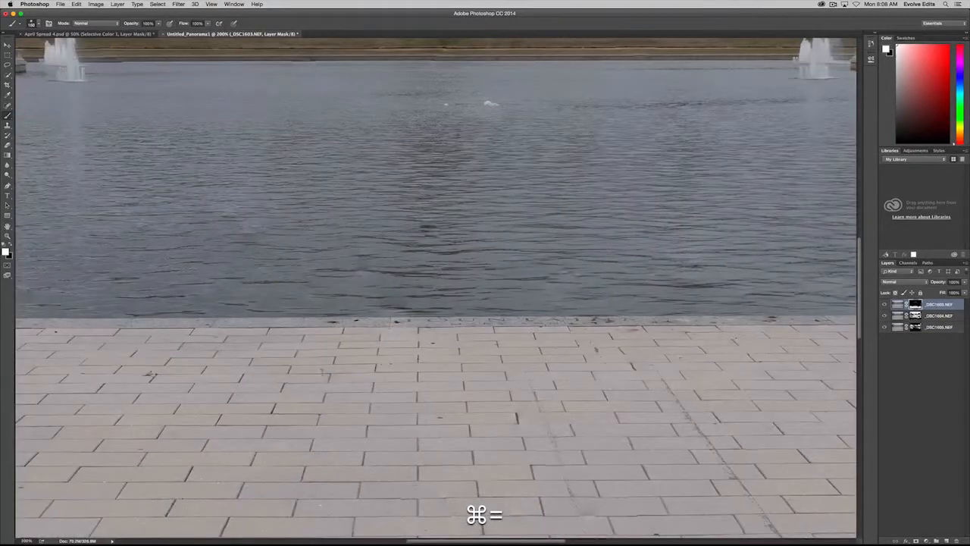
pyautogui.press('x')
pyautogui.click(428, 229)
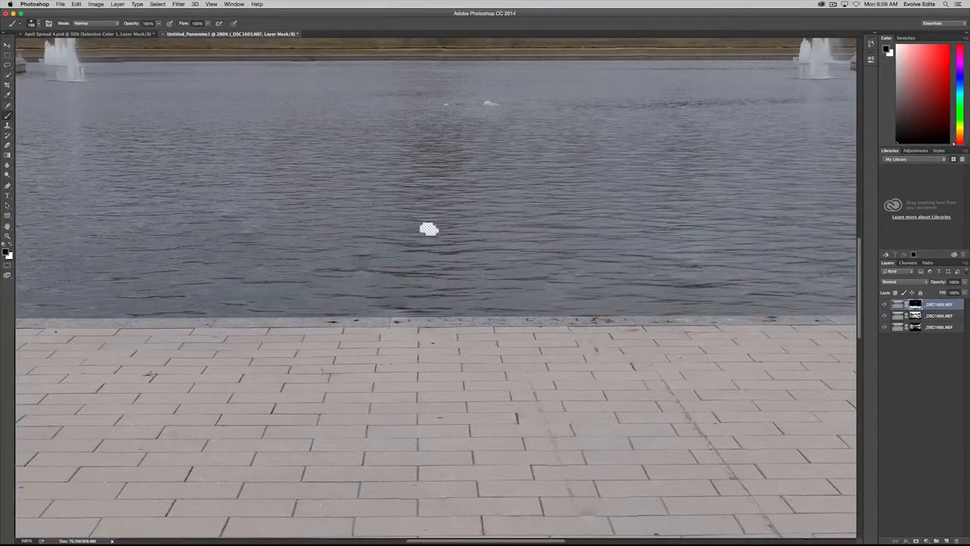
pyautogui.press('super+z')
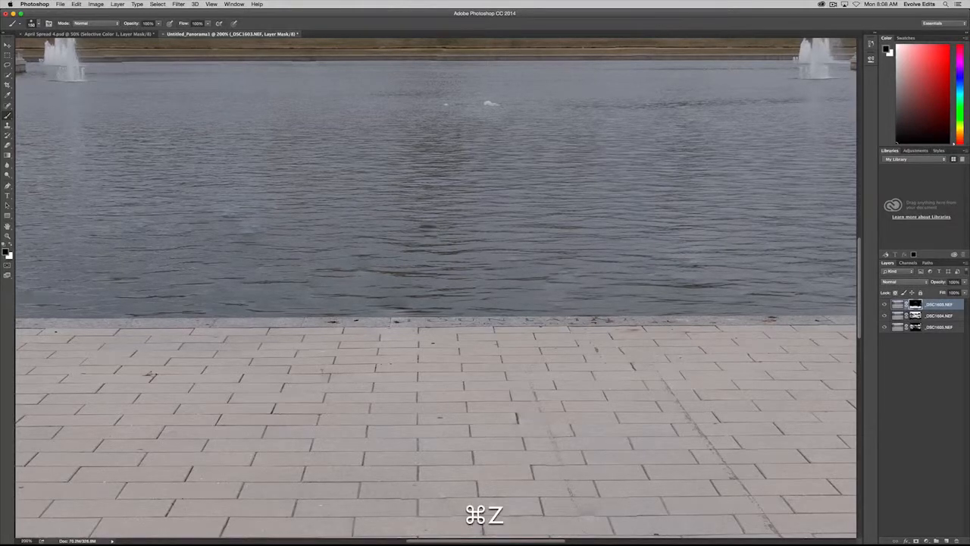
# - Try painting over the dark ripple on the _DSC1604.NEF mask, first in black, with the color swapped to white after, and undo the changes
pyautogui.click(915, 316)
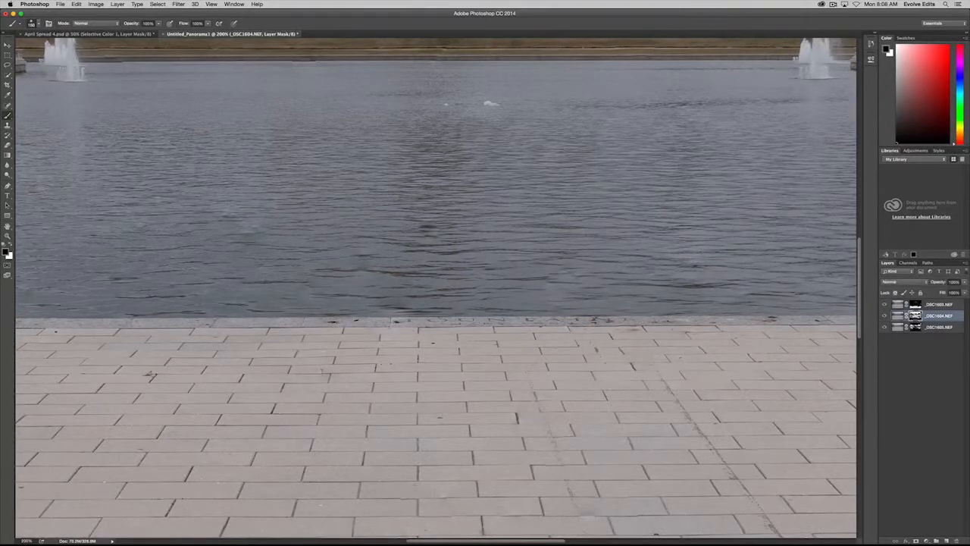
pyautogui.click(428, 229)
pyautogui.press('super+z')
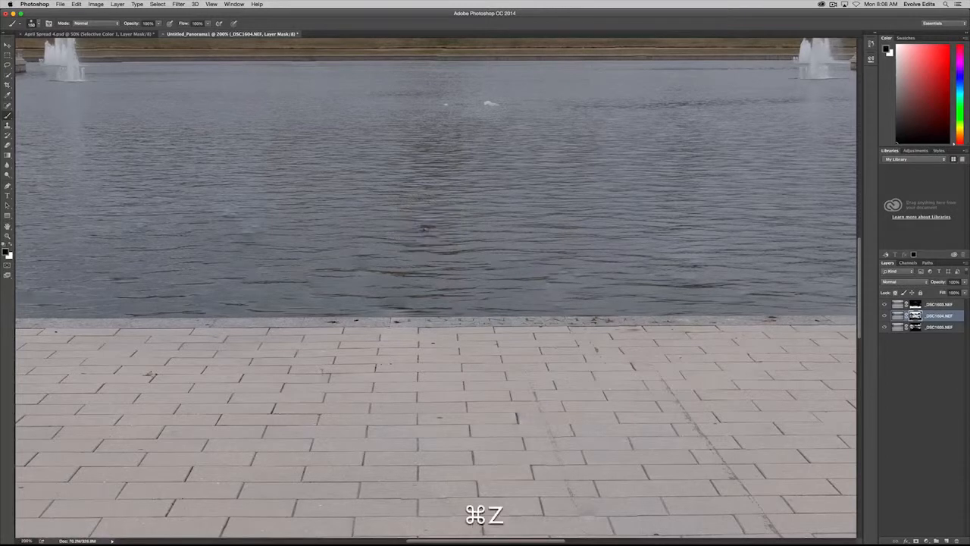
pyautogui.press('super+x')
pyautogui.press('super+z')
pyautogui.press('super+z')
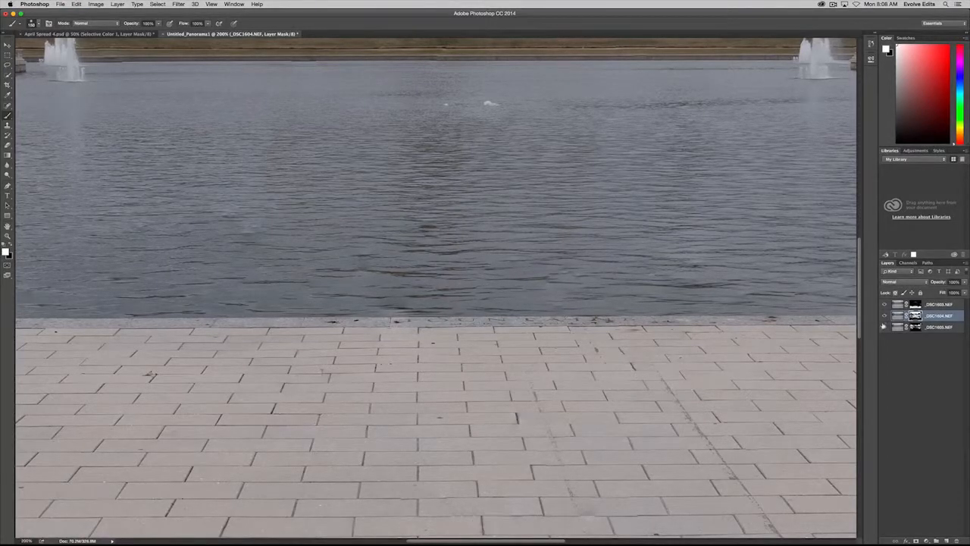
# - Target the layer mask of _DSC1605.NEF and undo the last brush test there
pyautogui.click(915, 328)
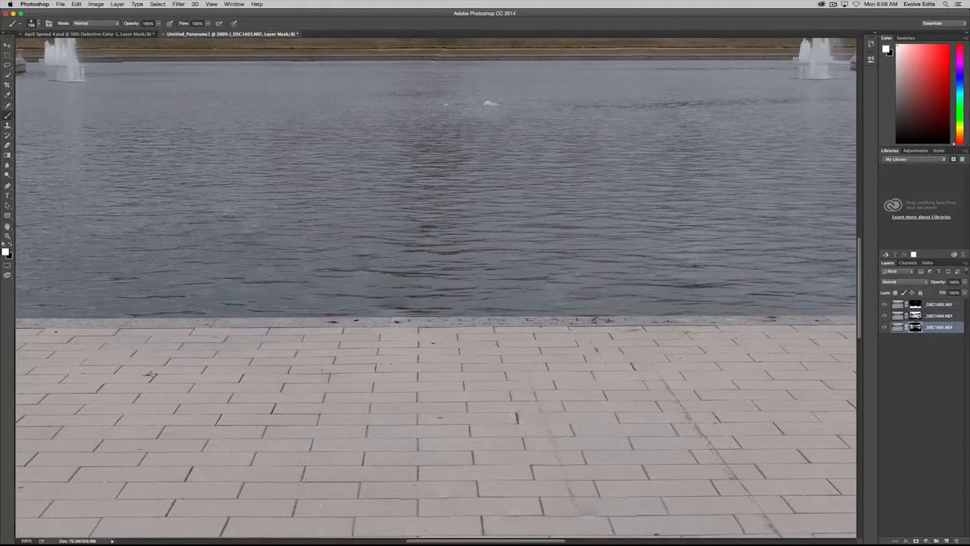
pyautogui.press('super+z')
pyautogui.press('x')
pyautogui.press('x')
# - Examine the blended water and paving at several magnifications, from the whole scene to close up
pyautogui.press('super+minus')
pyautogui.press('super+minus')
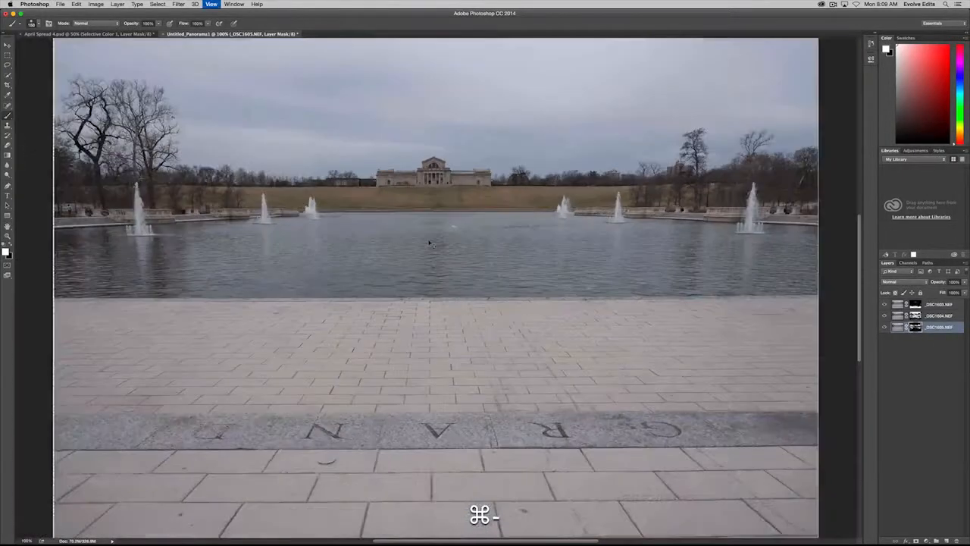
pyautogui.press('super+equal')
pyautogui.press('super+equal')
pyautogui.press('super+equal')
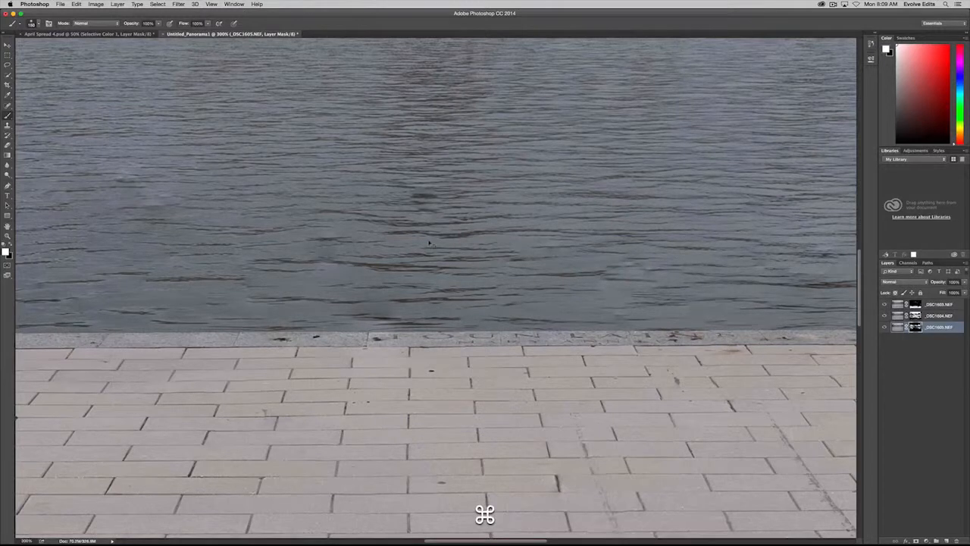
pyautogui.press('super+minus')
pyautogui.press('super+minus')
pyautogui.press('super+equal')
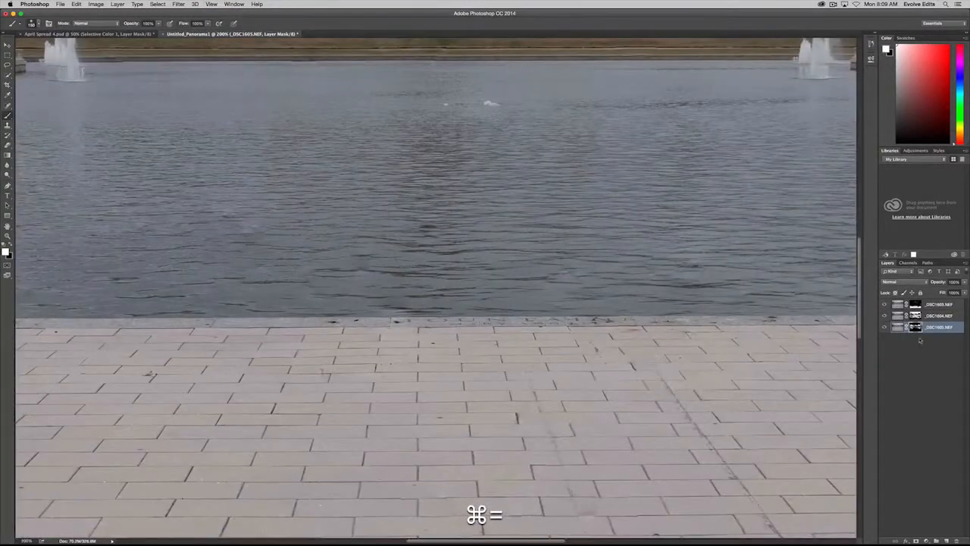
# - Reorder the layers with _DSC1604.NEF on top, _DSC1603.NEF in the middle and _DSC1605.NEF at the bottom
pyautogui.click(921, 340)
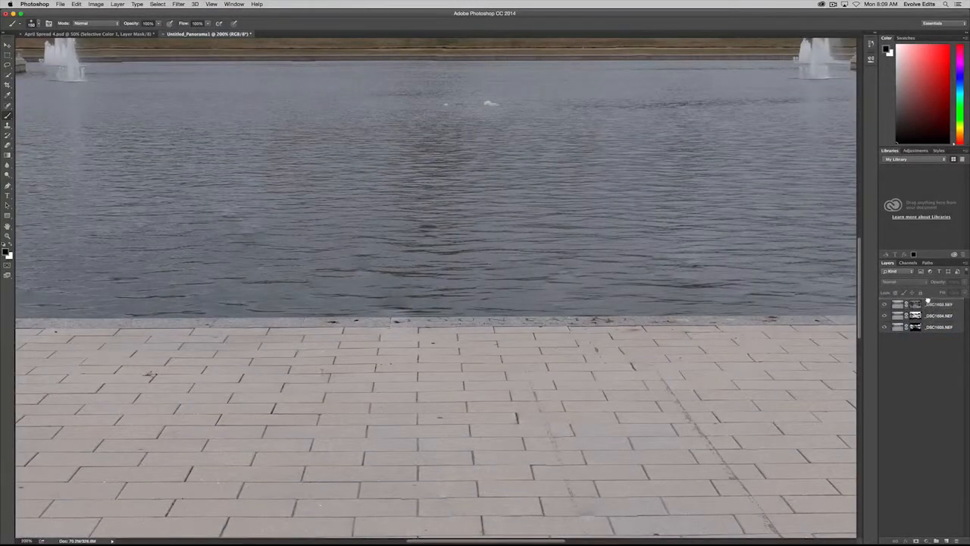
pyautogui.click(928, 303)
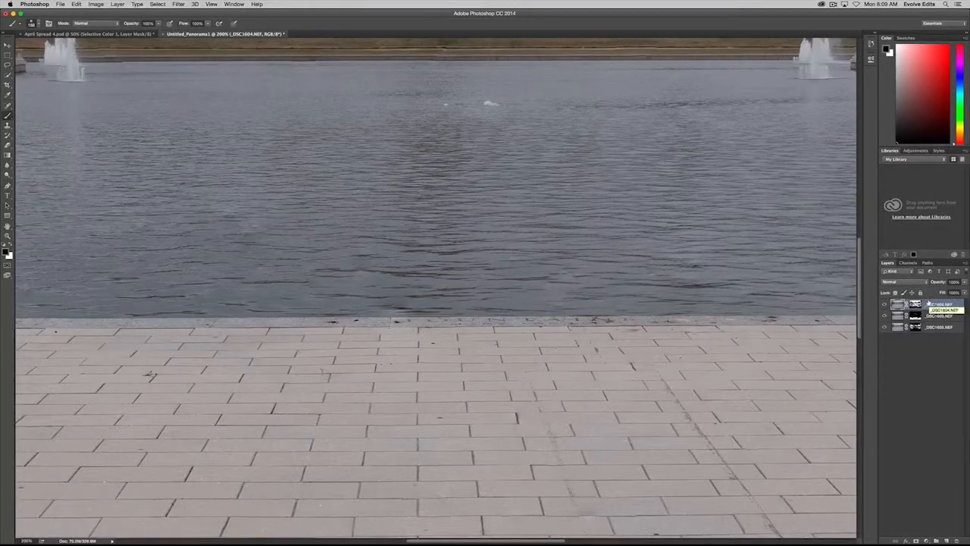
pyautogui.scroll(-10, 436, 290)
pyautogui.scroll(-2, 436, 290)
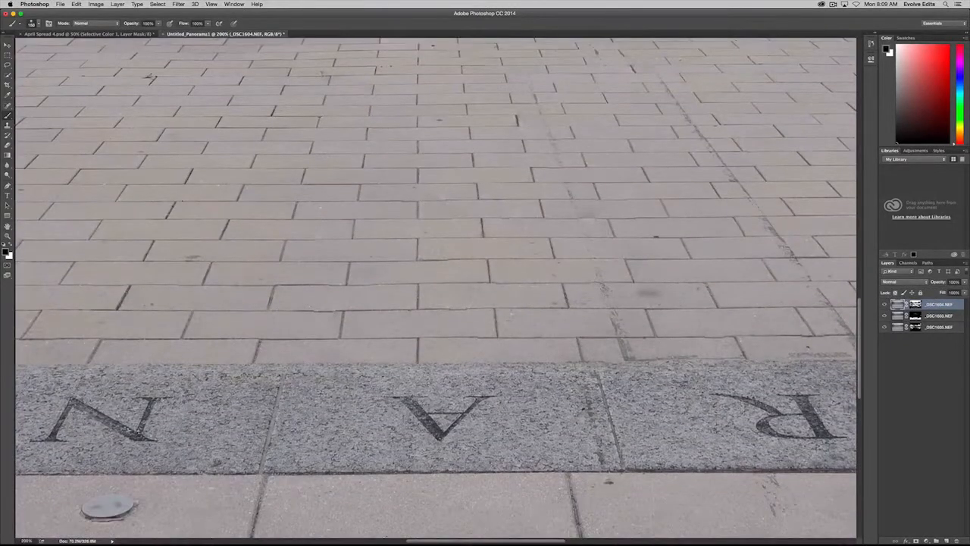
pyautogui.moveTo(929, 315); pyautogui.dragTo(931, 300)
pyautogui.scroll(10, 372, 265)
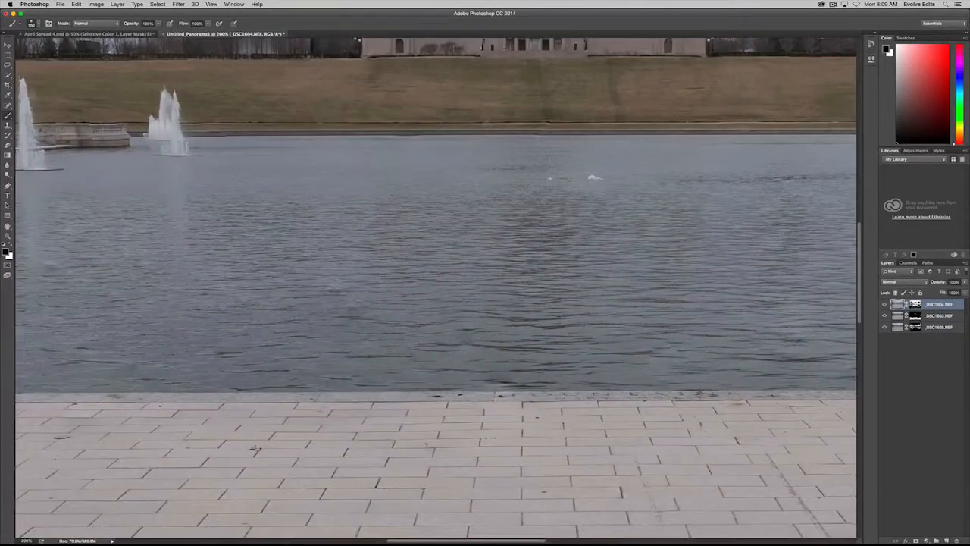
pyautogui.moveTo(949, 302)
pyautogui.mouseDown()
pyautogui.moveTo(946, 316)
pyautogui.moveTo(938, 303)
pyautogui.mouseUp()
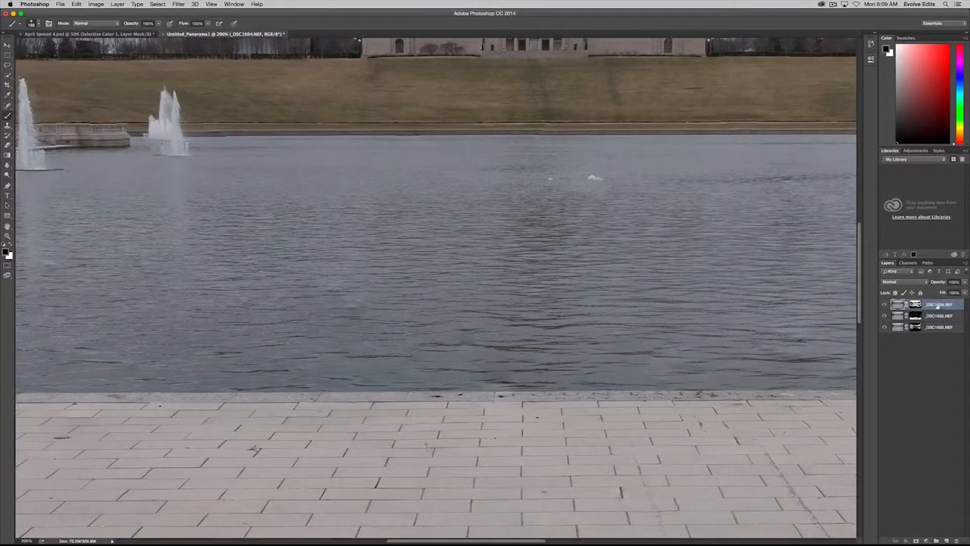
pyautogui.click(938, 329)
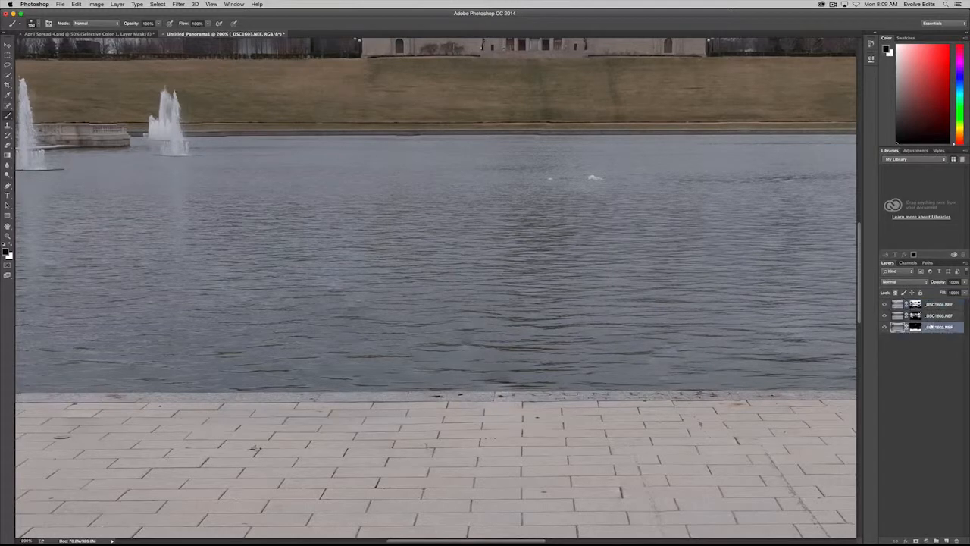
pyautogui.click(930, 313)
# - Target the layer mask of _DSC1604.NEF and activate the Brush tool for work on the fountain side of the water
pyautogui.hscroll(-15, 550, 303)
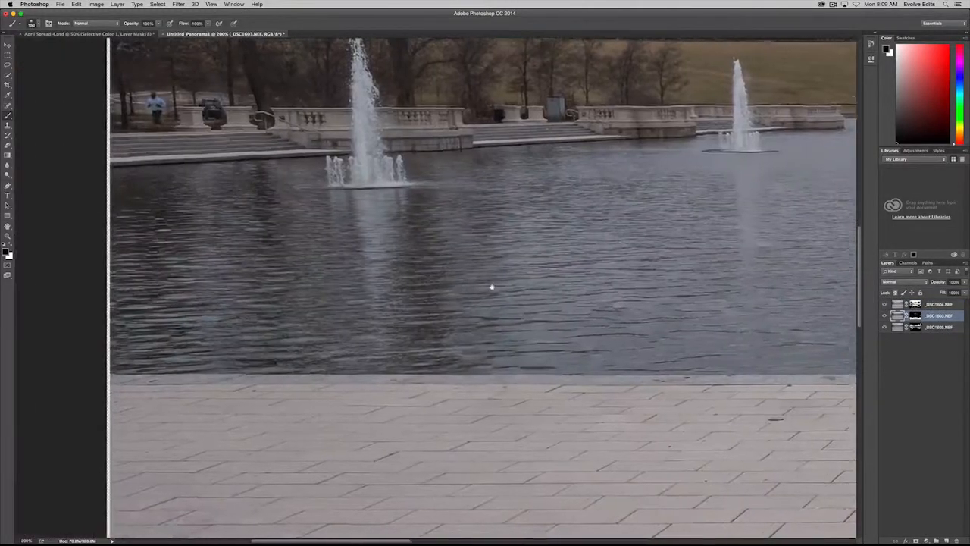
pyautogui.moveTo(491, 286); pyautogui.dragTo(366, 133)
pyautogui.moveTo(580, 249); pyautogui.dragTo(391, 394)
pyautogui.moveTo(484, 285); pyautogui.dragTo(412, 275)
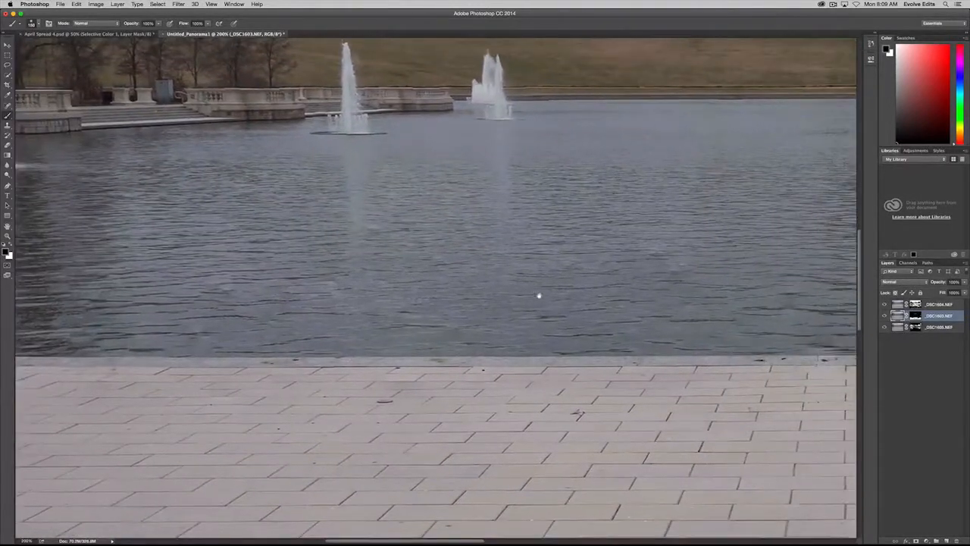
pyautogui.moveTo(641, 312); pyautogui.dragTo(580, 290)
pyautogui.click(916, 303)
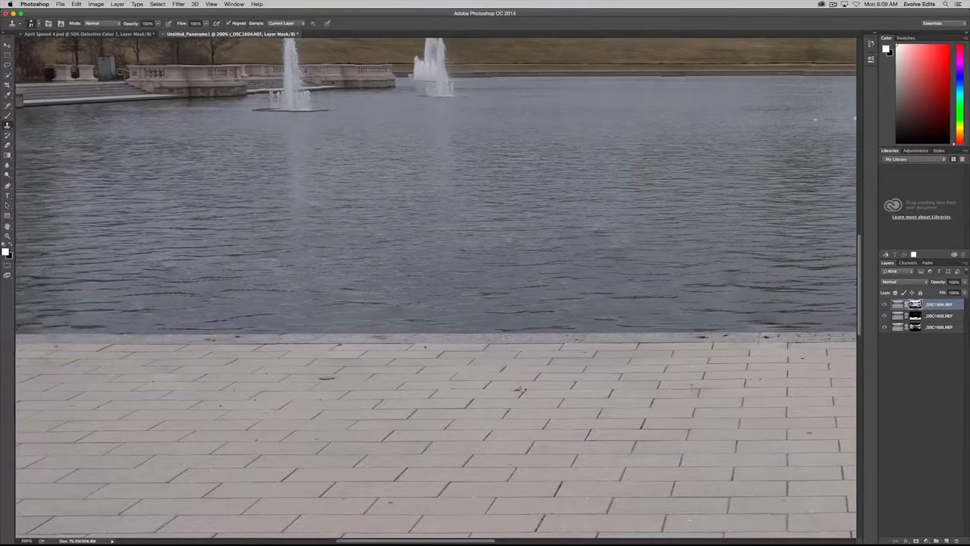
pyautogui.press('b')
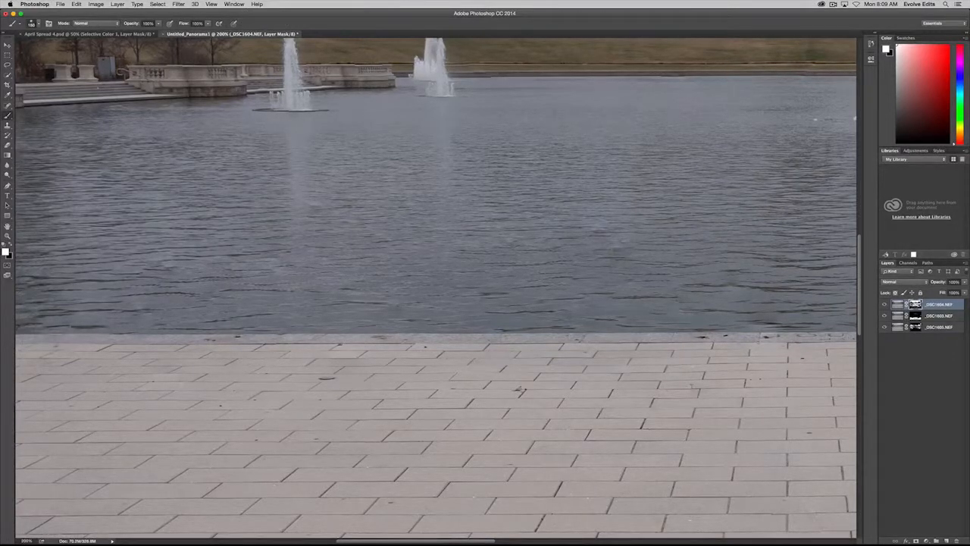
# - Set the brush size to 175, undo and restore the last mask change, and hide and reshow the _DSC1604.NEF layer
pyautogui.press('shift')
pyautogui.press(']')
pyautogui.press('super+z')
pyautogui.press('super+z')
pyautogui.click(883, 304)
pyautogui.click(883, 304)
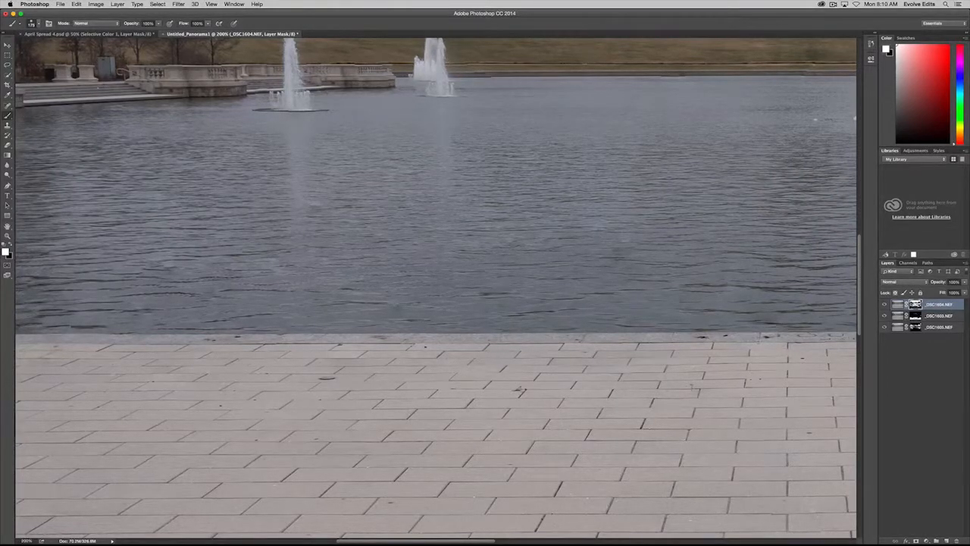
# - Examine the brick paving and the lettered granite strip for blending flaws, ending at the photo's left edge
pyautogui.scroll(-15, 484, 514)
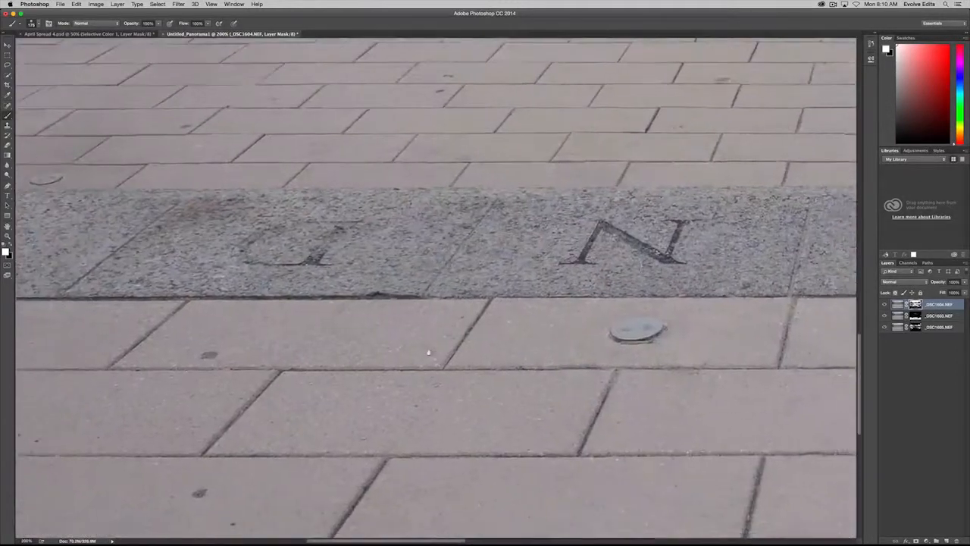
pyautogui.hscroll(10, 490, 306)
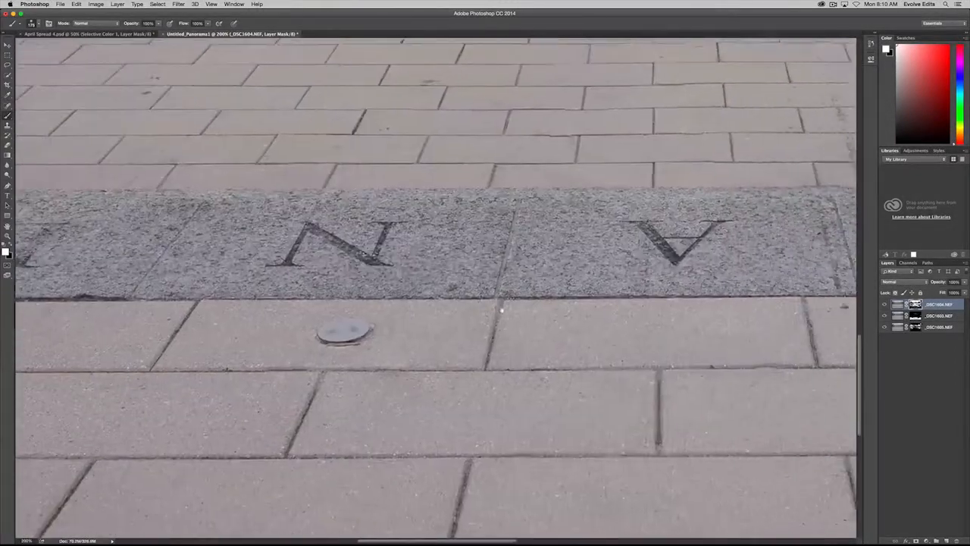
pyautogui.scroll(3, 488, 288)
pyautogui.scroll(2, 486, 271)
pyautogui.hscroll(-1, 486, 271)
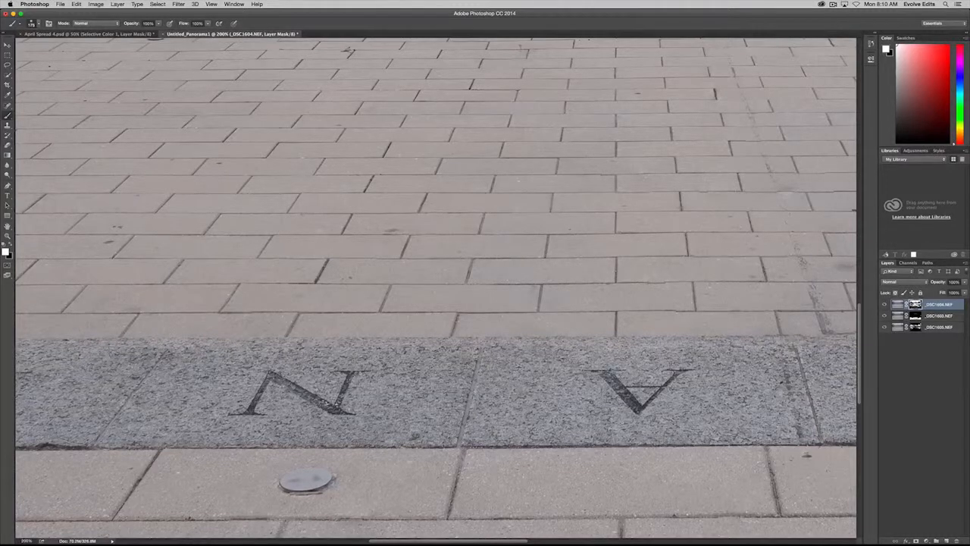
pyautogui.hscroll(-10, 481, 281)
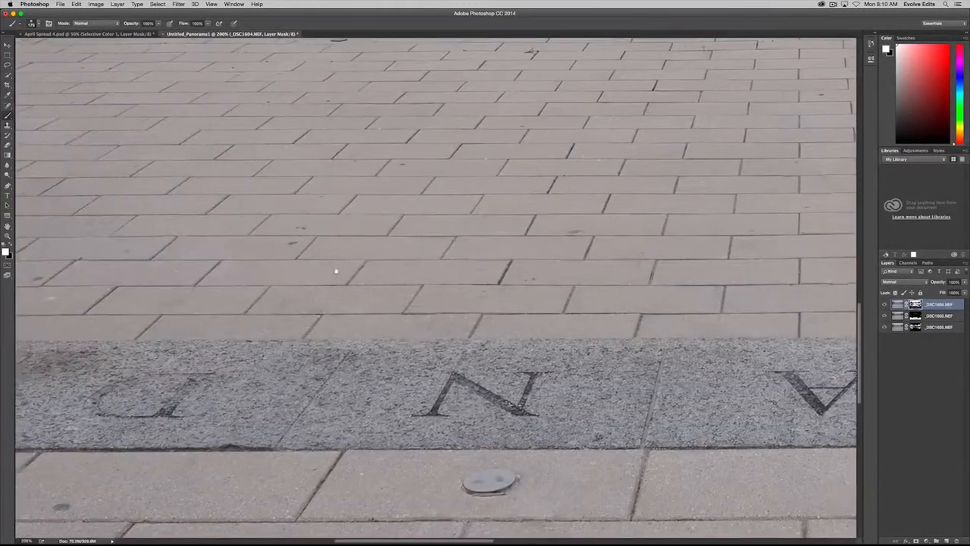
pyautogui.hscroll(-10, 498, 281)
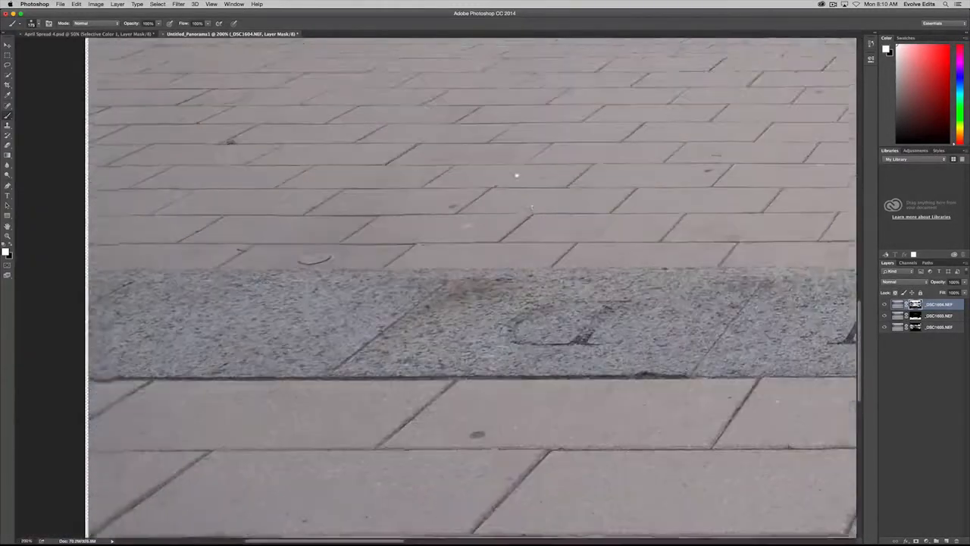
pyautogui.hscroll(-2, 627, 269)
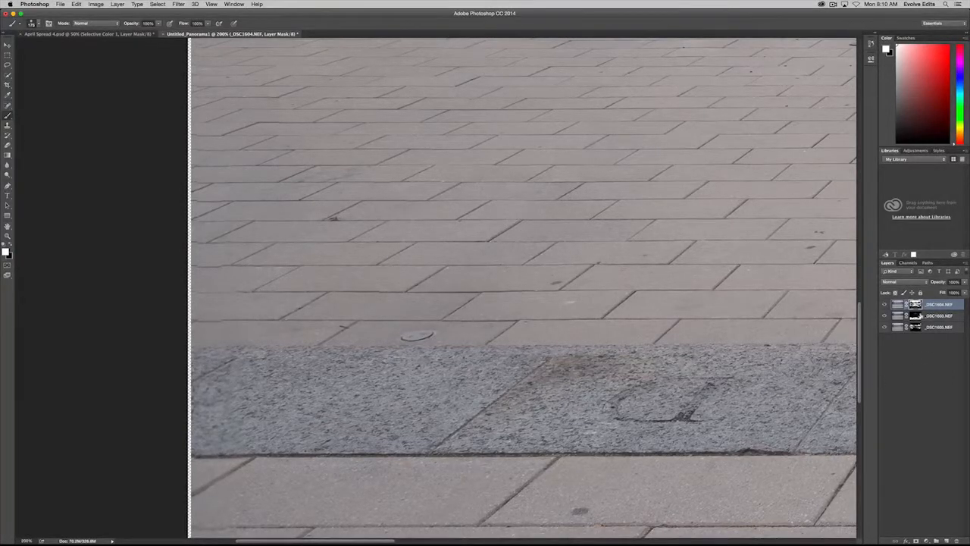
# - Hide and reshow _DSC1603.NEF, target its layer mask, and set up a black brush with a size of 200
pyautogui.click(883, 315)
pyautogui.click(882, 315)
pyautogui.click(896, 315)
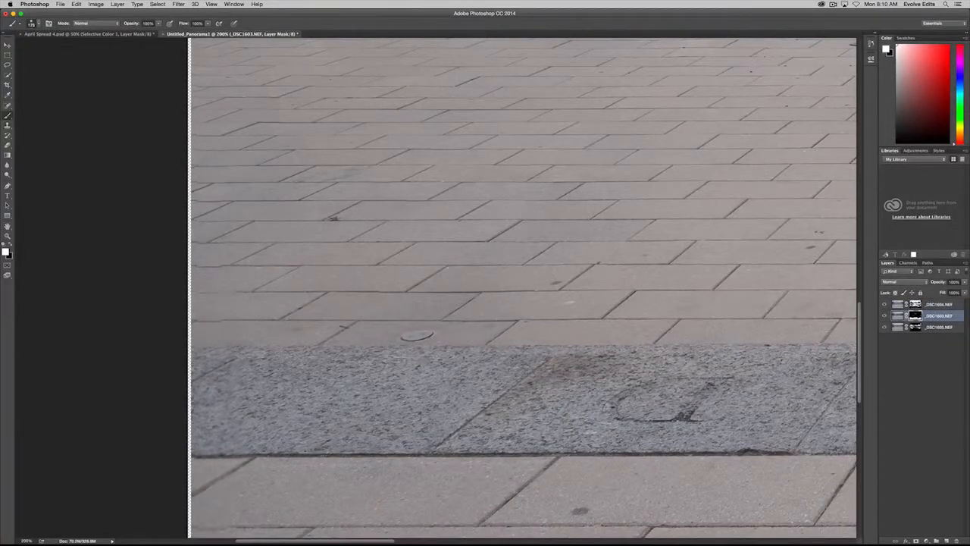
pyautogui.press(']')
pyautogui.press('x')
# - Try painting black on the _DSC1603.NEF mask over the left end of the granite strip, and undo it
pyautogui.moveTo(261, 424); pyautogui.dragTo(250, 353)
pyautogui.press('super+z')
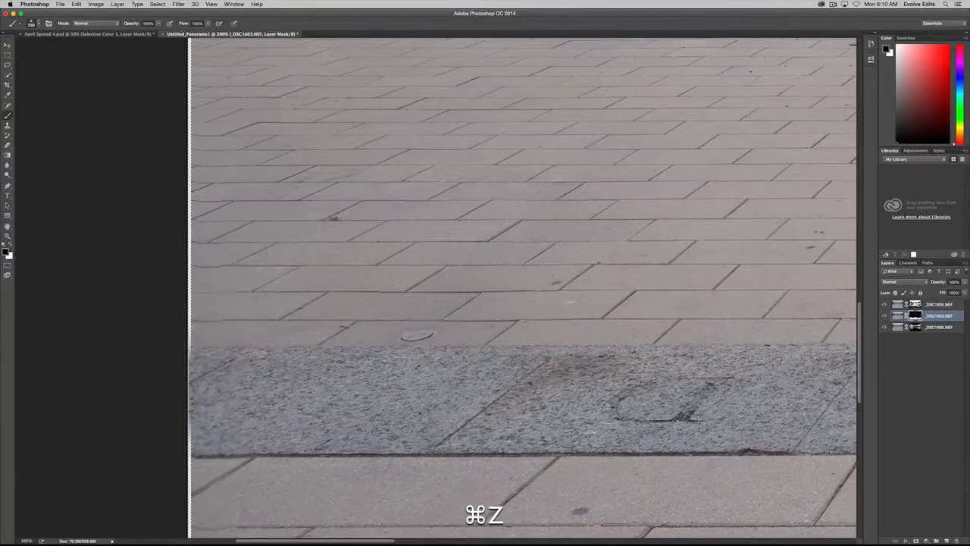
pyautogui.press('super+minus')
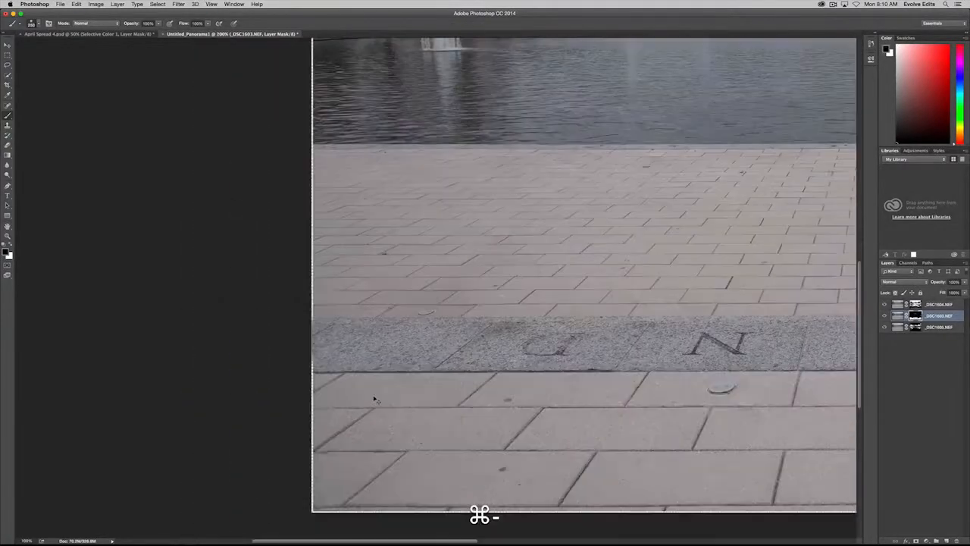
pyautogui.moveTo(590, 359); pyautogui.dragTo(515, 366)
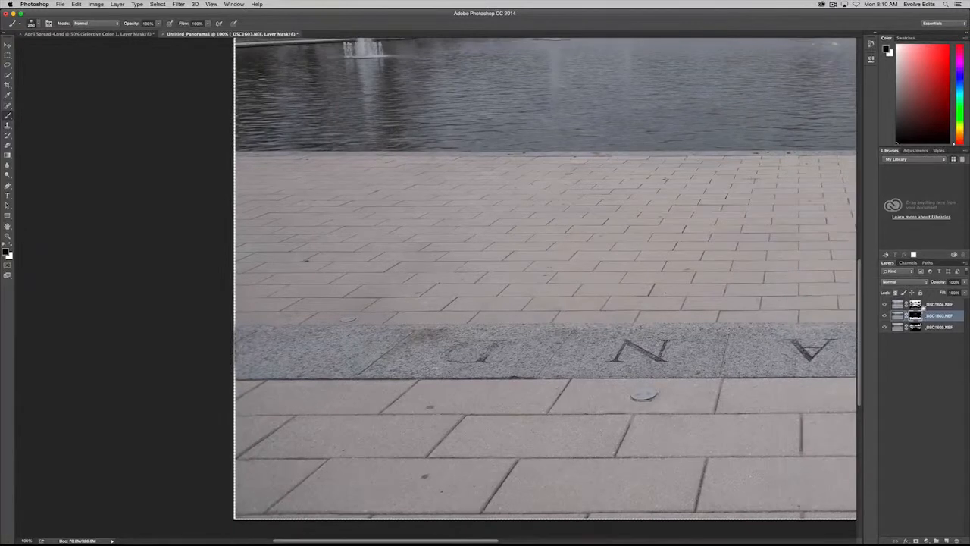
# - Try painting black on the _DSC1605.NEF mask over the paving near the water's edge, and undo it
pyautogui.click(915, 328)
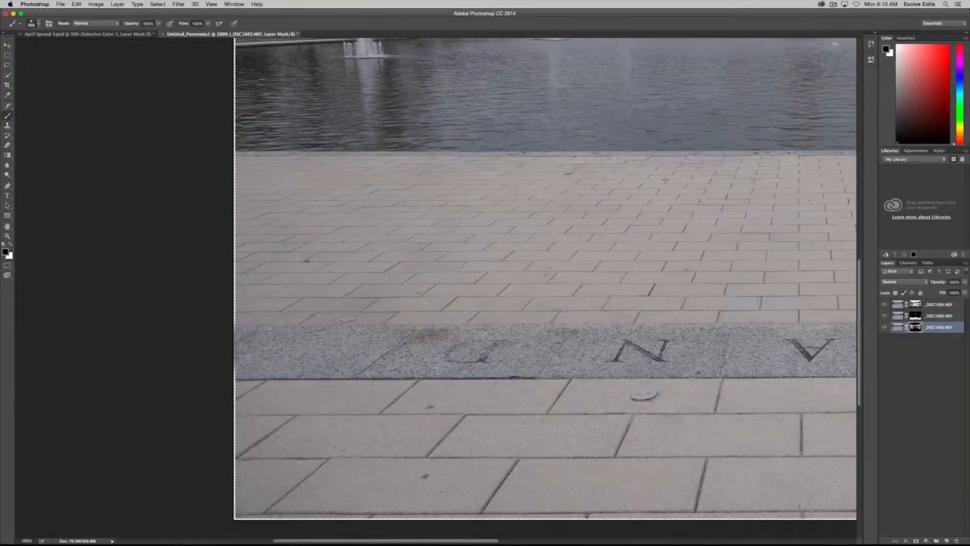
pyautogui.press('super+z')
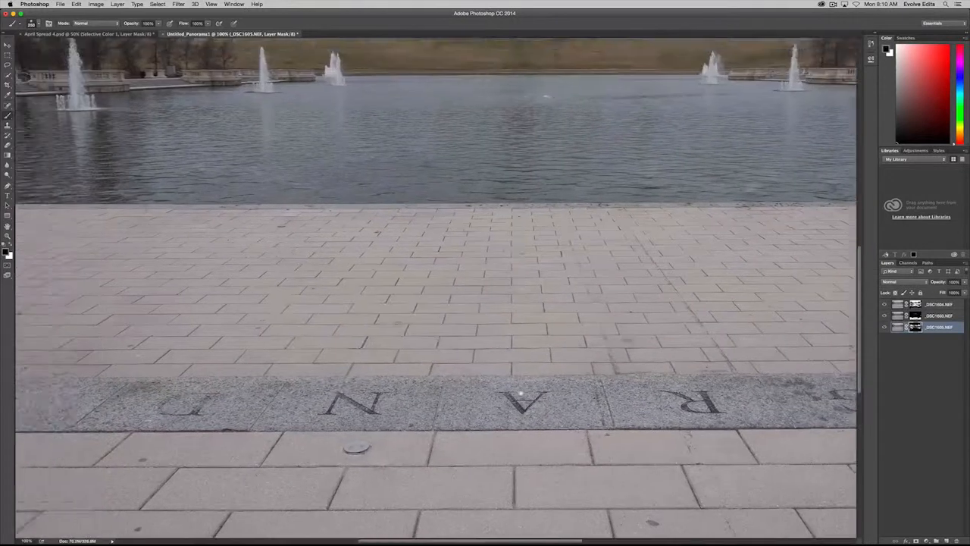
pyautogui.moveTo(521, 394); pyautogui.dragTo(567, 404)
pyautogui.moveTo(559, 218); pyautogui.dragTo(501, 240)
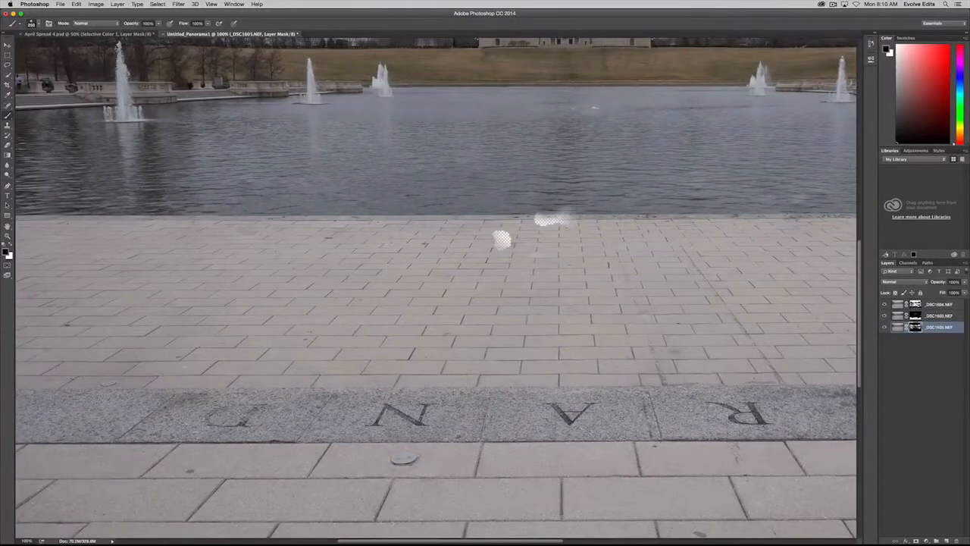
pyautogui.press('super+z')
# - Compare the left end of the granite strip and paving with the _DSC1604.NEF layer hidden and shown
pyautogui.moveTo(122, 381); pyautogui.dragTo(459, 372)
pyautogui.press('super+equal')
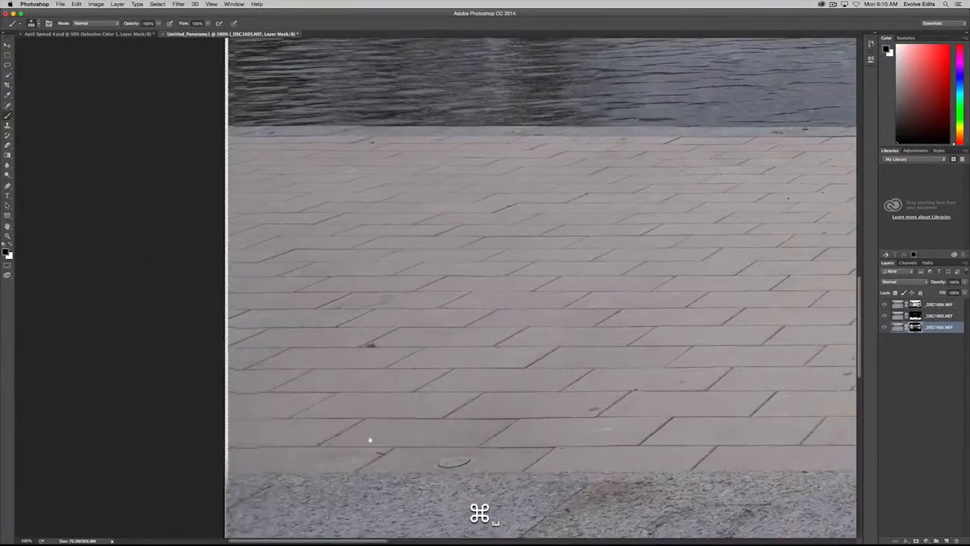
pyautogui.moveTo(371, 439); pyautogui.dragTo(388, 312)
pyautogui.click(911, 316)
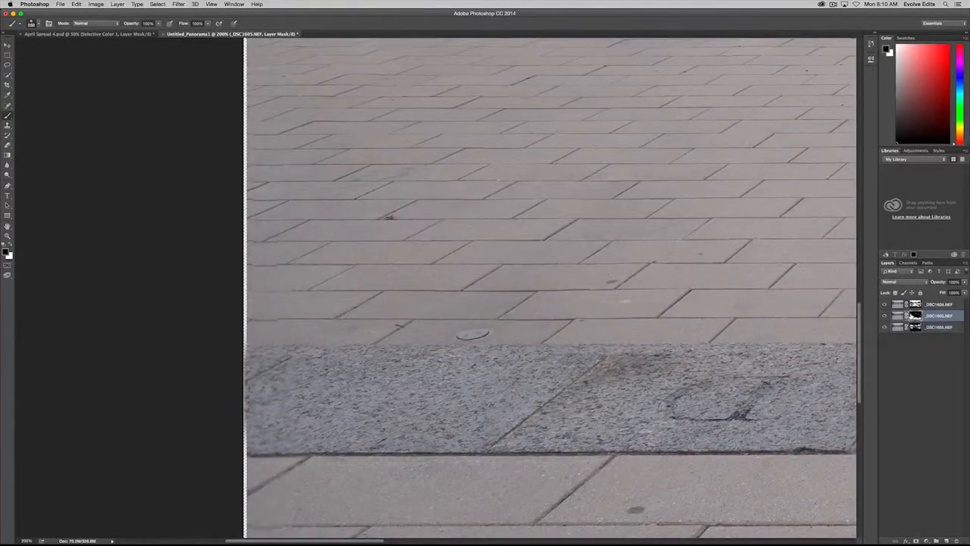
pyautogui.click(885, 304)
pyautogui.click(884, 303)
pyautogui.click(884, 304)
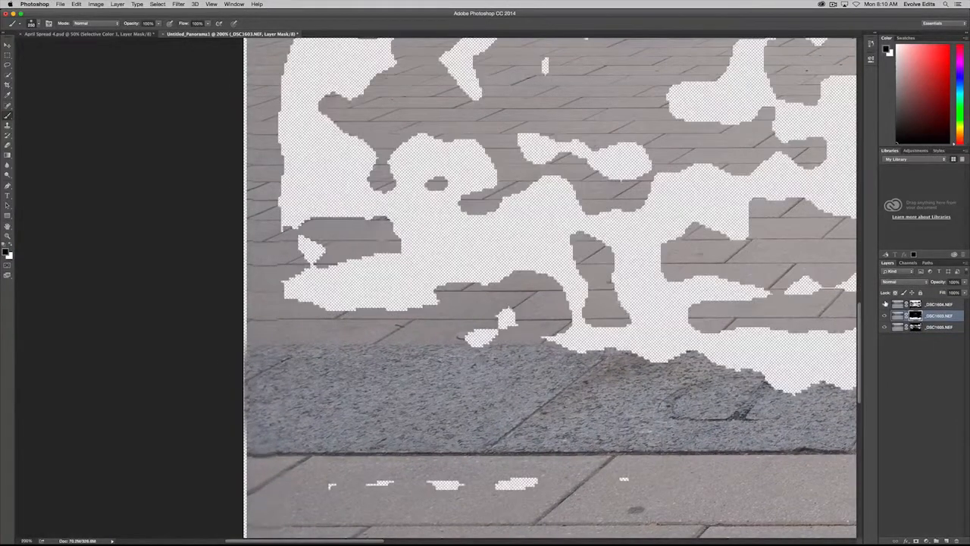
pyautogui.click(884, 304)
pyautogui.click(884, 304)
pyautogui.click(884, 303)
# - Paint black on the _DSC1604.NEF mask over the bricks and granite strip at the photo's left edge
pyautogui.click(907, 305)
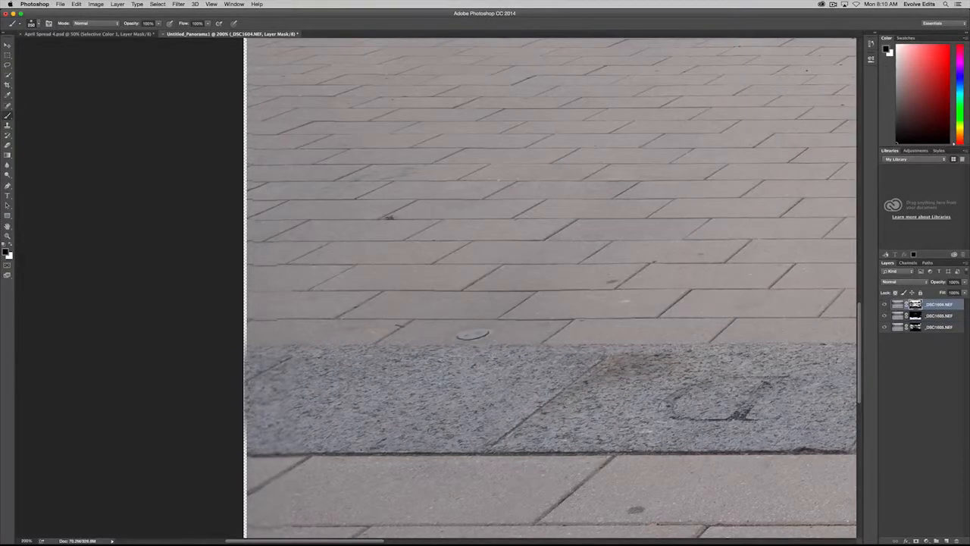
pyautogui.click(294, 295)
pyautogui.moveTo(290, 379); pyautogui.dragTo(282, 440)
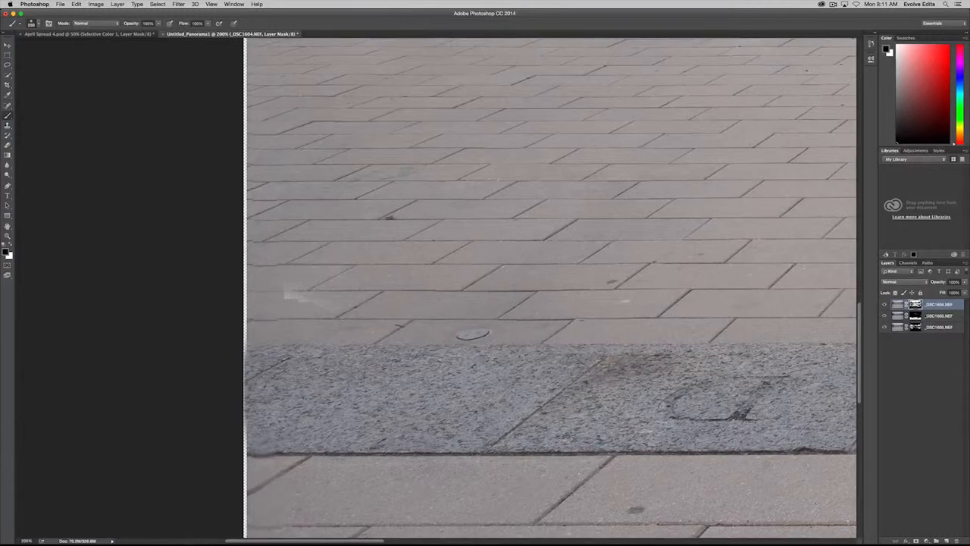
# - Target the _DSC1603.NEF mask, undo a black test stroke, and paint white over the left end of the granite strip and the bricks above it
pyautogui.click(904, 316)
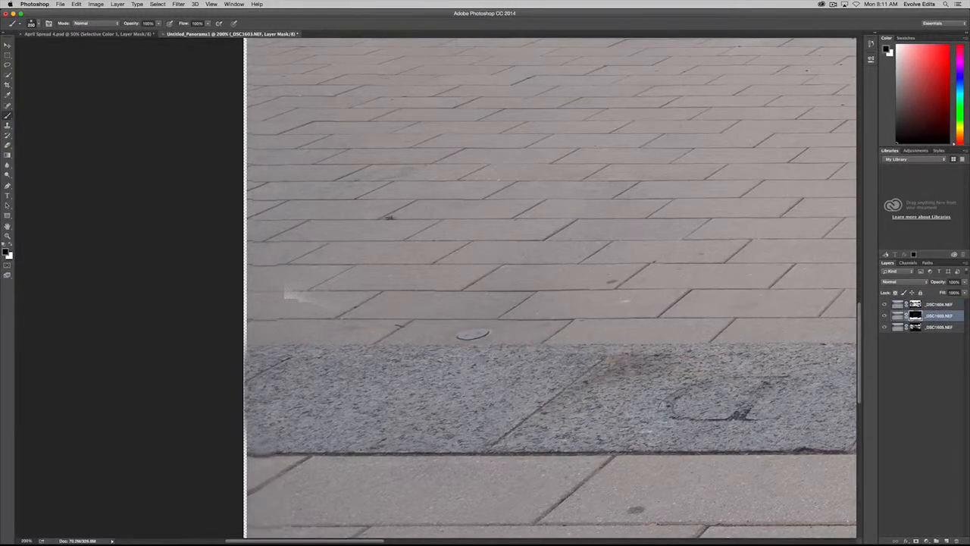
pyautogui.moveTo(286, 469)
pyautogui.mouseDown()
pyautogui.moveTo(289, 379)
pyautogui.moveTo(261, 466)
pyautogui.mouseUp()
pyautogui.press('super+z')
pyautogui.press('super+x')
pyautogui.moveTo(259, 401); pyautogui.dragTo(259, 352)
pyautogui.moveTo(265, 299); pyautogui.dragTo(309, 300)
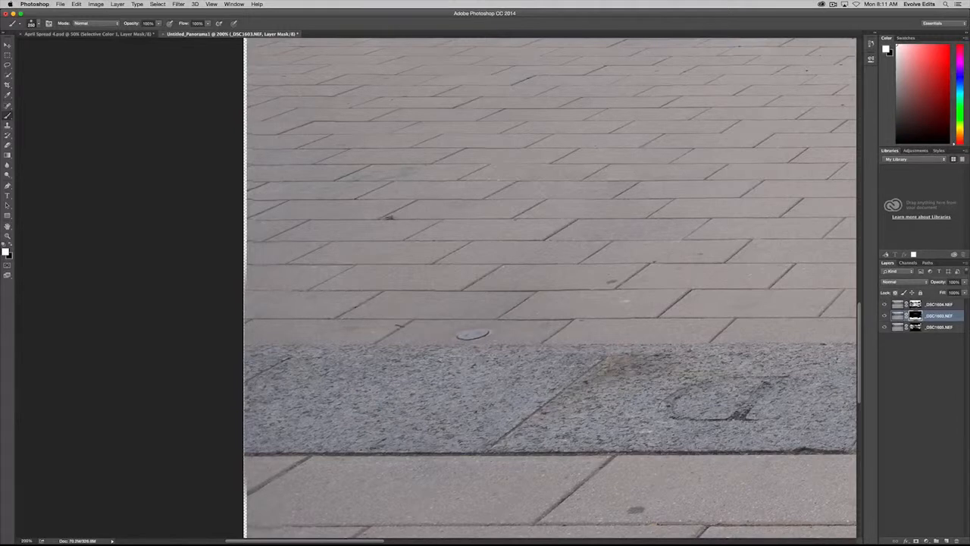
# - Examine the blended paving and granite strip from the photo's left edge across to its right edge
pyautogui.scroll(-3, 552, 288)
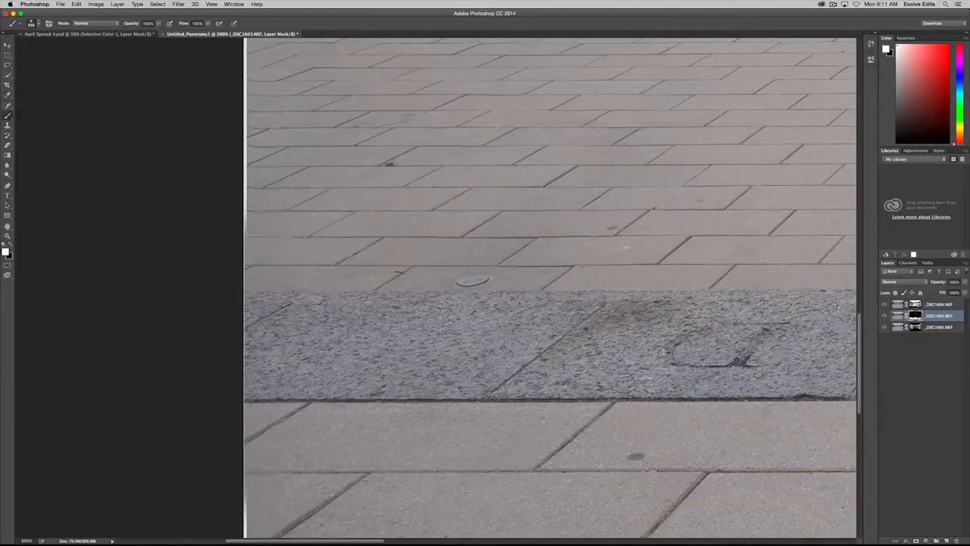
pyautogui.scroll(-3, 552, 287)
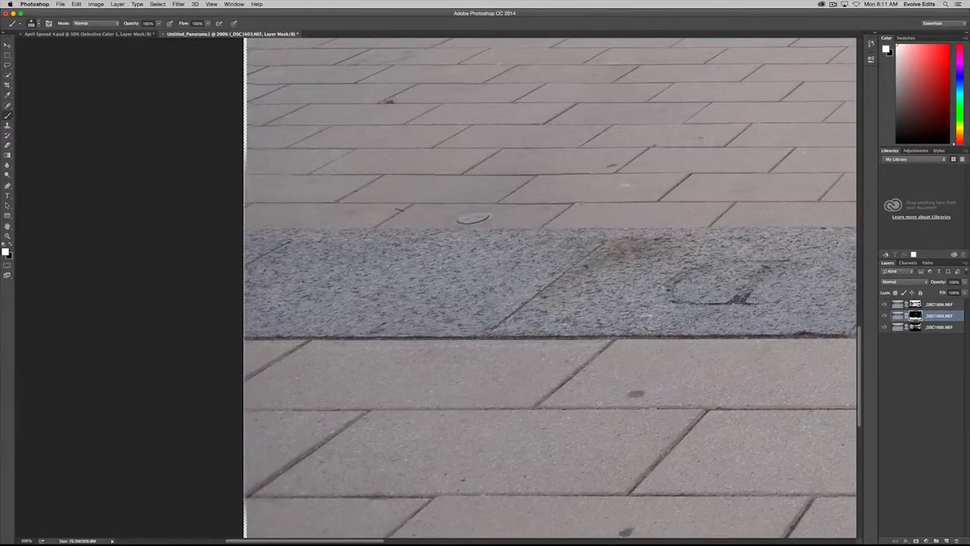
pyautogui.scroll(-4, 552, 288)
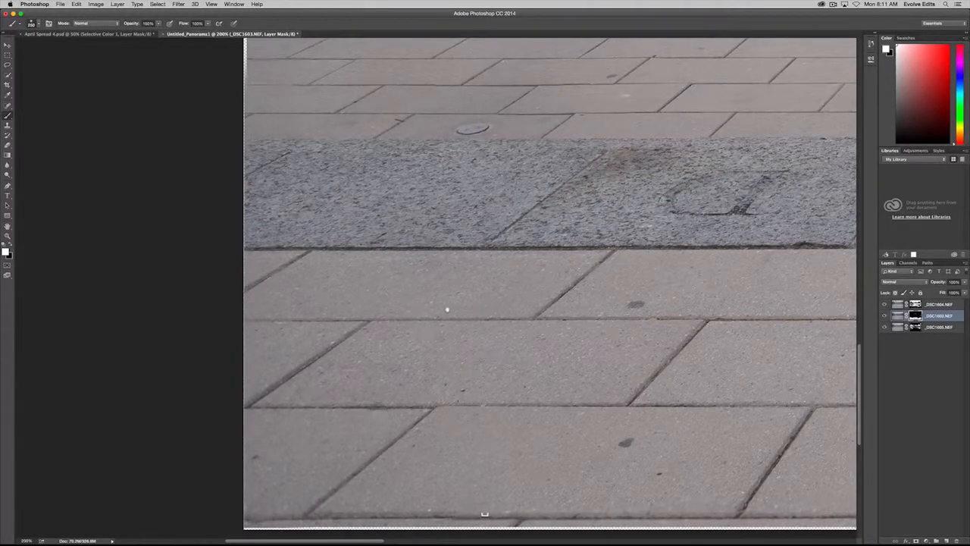
pyautogui.scroll(5, 447, 310)
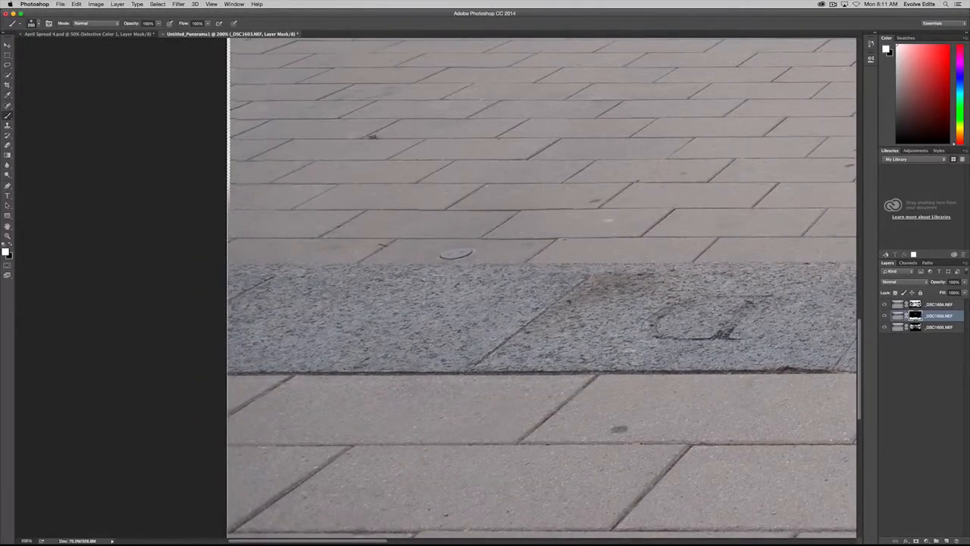
pyautogui.scroll(8, 350, 397)
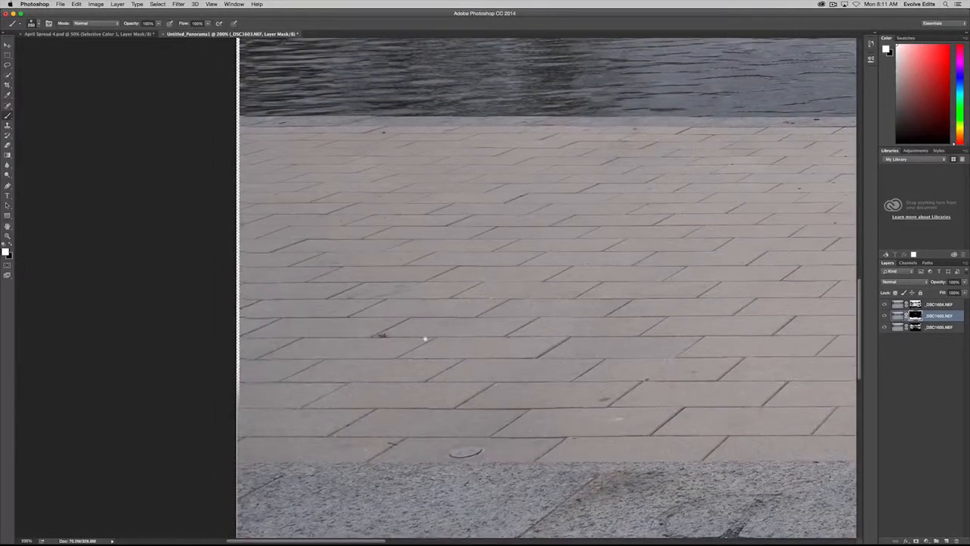
pyautogui.press('super+z')
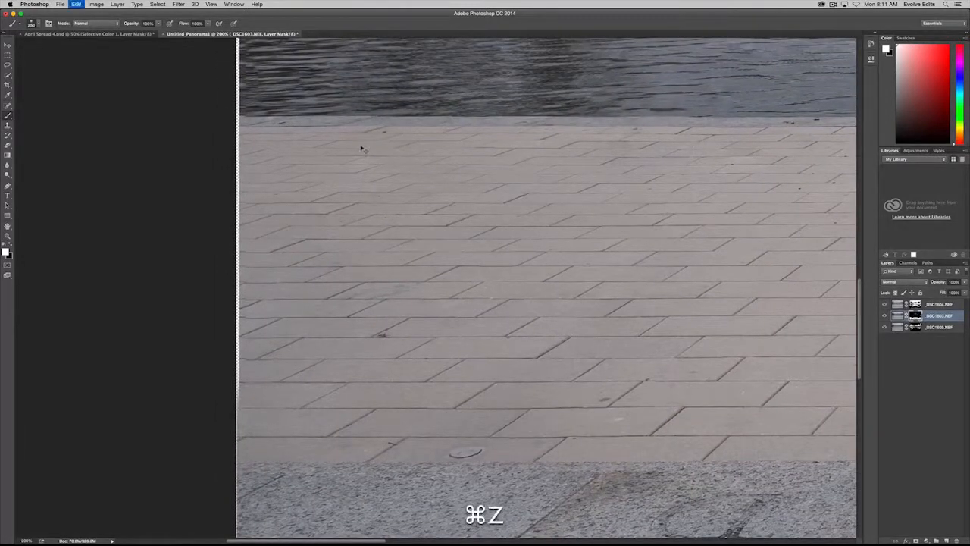
pyautogui.scroll(-3, 450, 243)
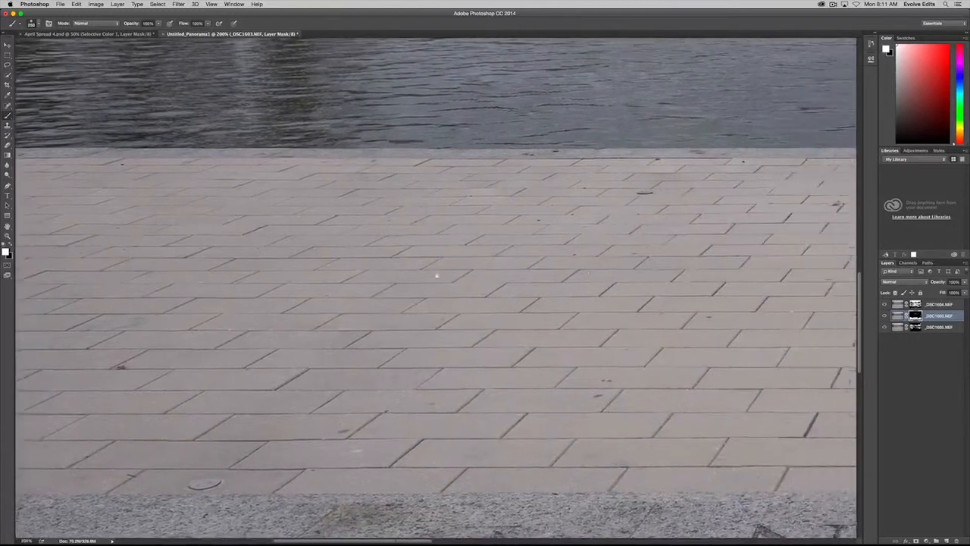
pyautogui.hscroll(15, 596, 321)
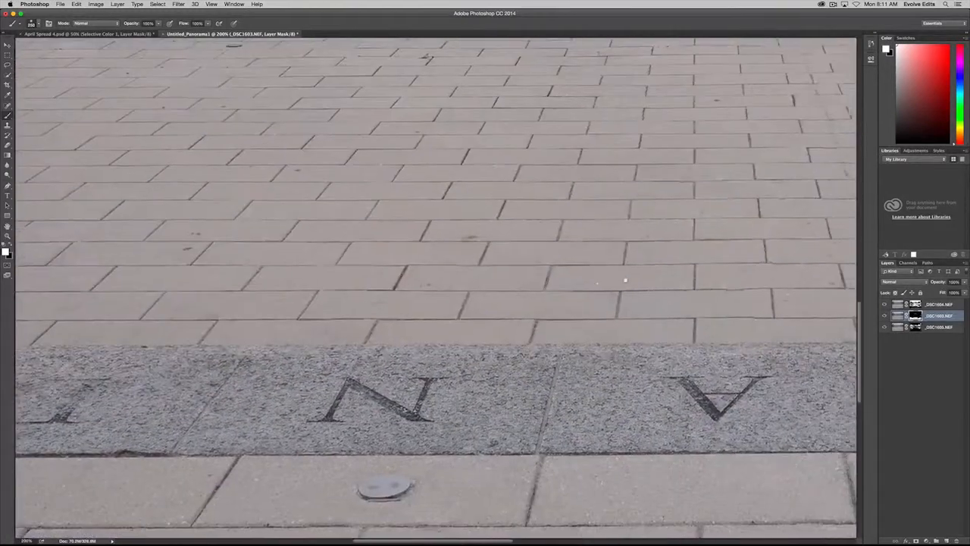
pyautogui.hscroll(15, 720, 284)
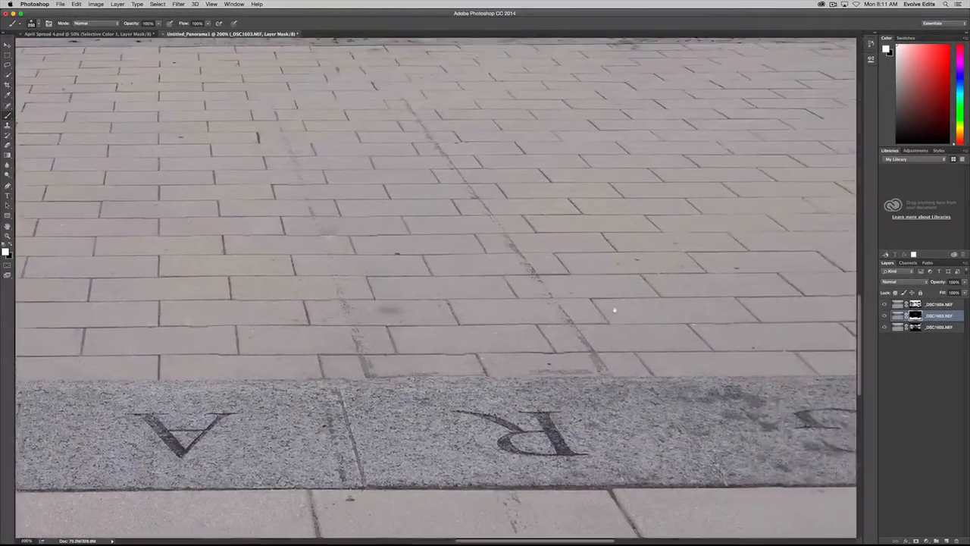
pyautogui.hscroll(1, 689, 318)
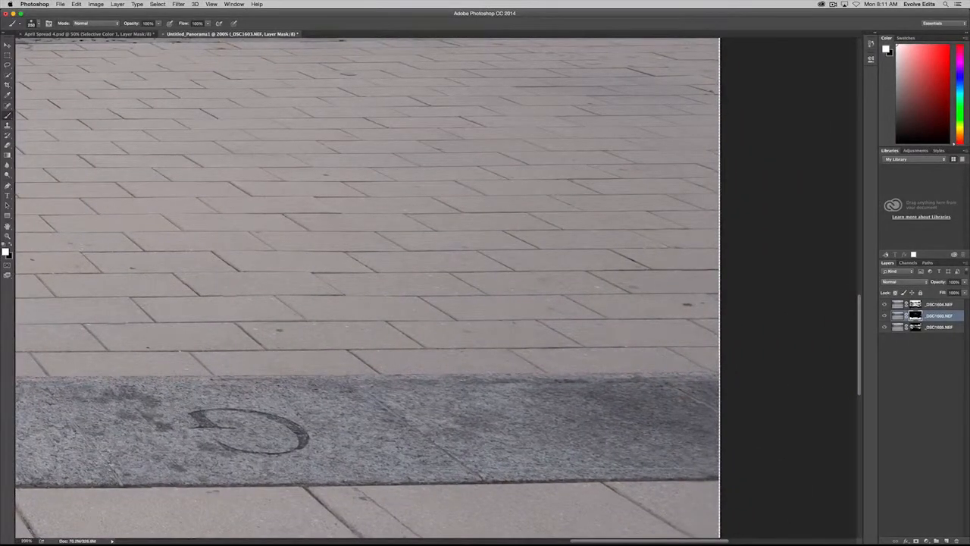
# - Try painting black on the _DSC1604.NEF mask over the bricks near the photo's right edge, and undo it
pyautogui.click(938, 304)
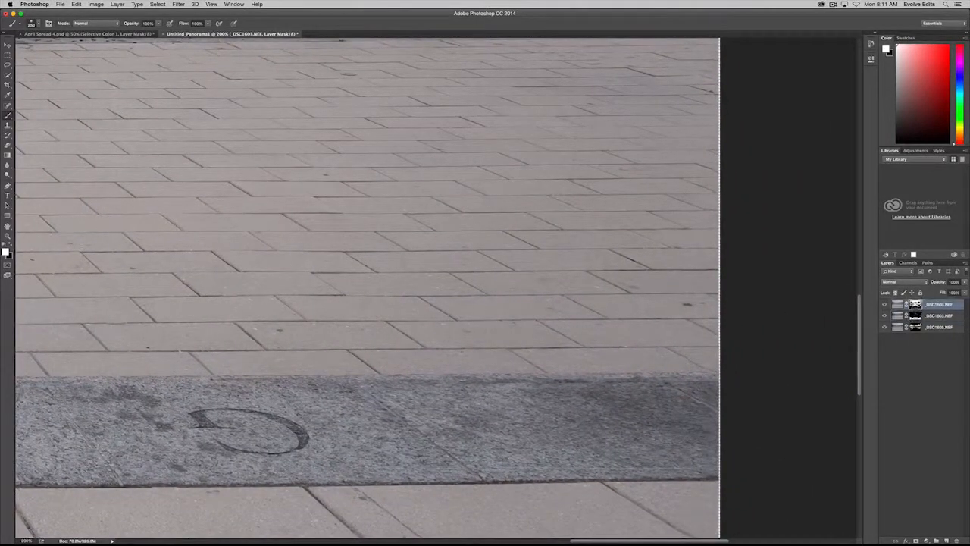
pyautogui.press('super+z')
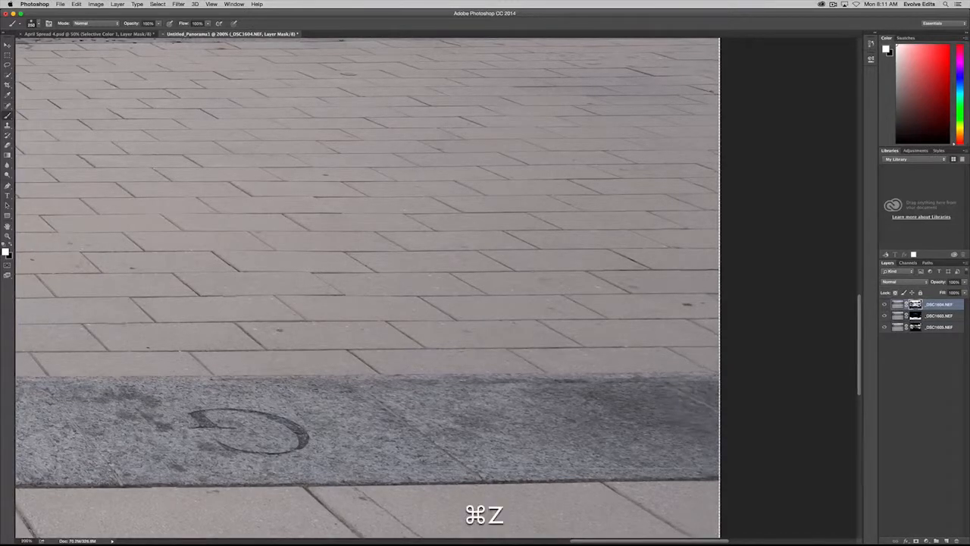
pyautogui.press('x')
pyautogui.moveTo(682, 333)
pyautogui.mouseDown()
pyautogui.moveTo(618, 354)
pyautogui.moveTo(637, 333)
pyautogui.mouseUp()
pyautogui.press('super+z')
# - Try painting black on the _DSC1603.NEF mask over the right end of the granite strip, and undo it
pyautogui.click(938, 315)
pyautogui.moveTo(678, 390); pyautogui.dragTo(670, 454)
pyautogui.press('super+z')
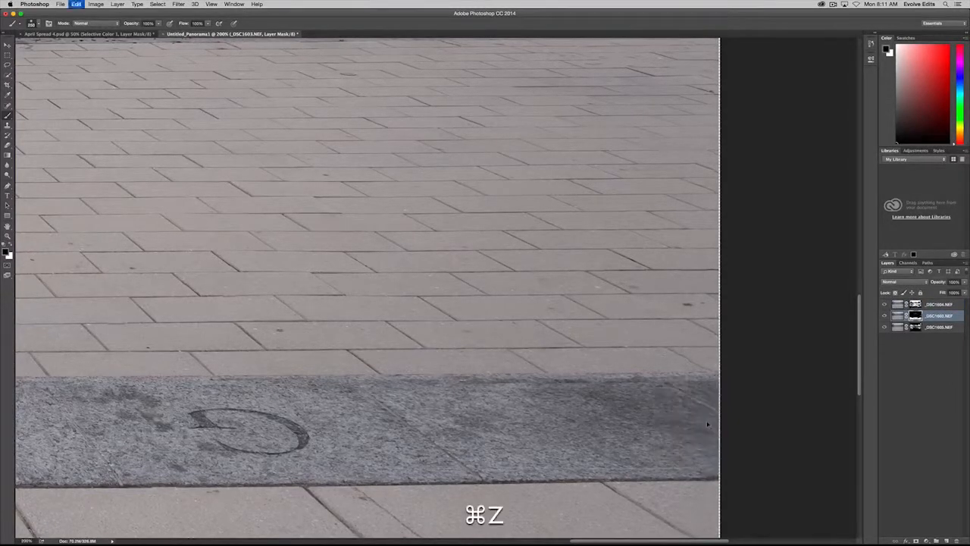
pyautogui.press('x')
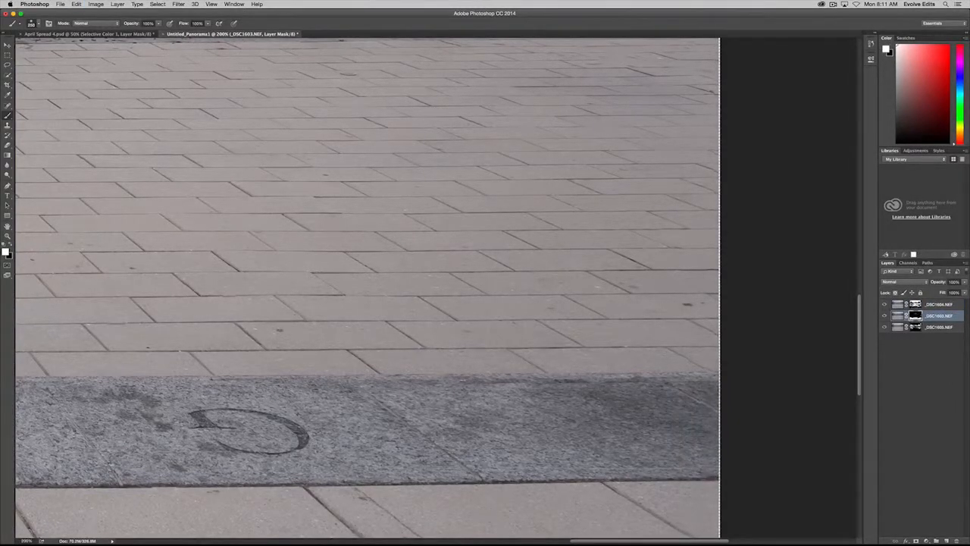
# - Test a black stroke on the _DSC1605.NEF mask over the paving below the granite strip's right end, and undo it
pyautogui.click(916, 327)
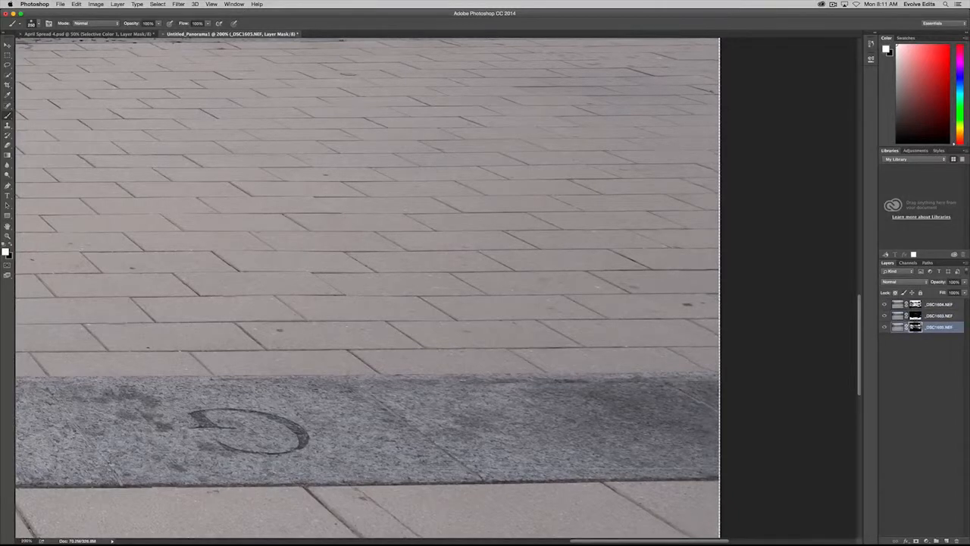
pyautogui.press('x')
pyautogui.moveTo(686, 505); pyautogui.dragTo(697, 532)
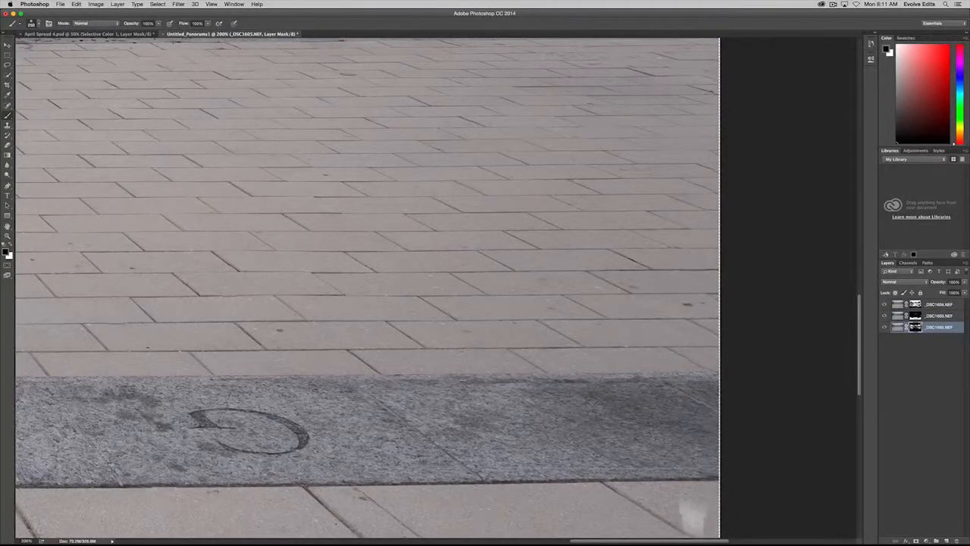
pyautogui.press('super+z')
# - Dab black on the _DSC1604.NEF mask above and below the granite strip's right end, and undo the longer stroke below it
pyautogui.click(917, 305)
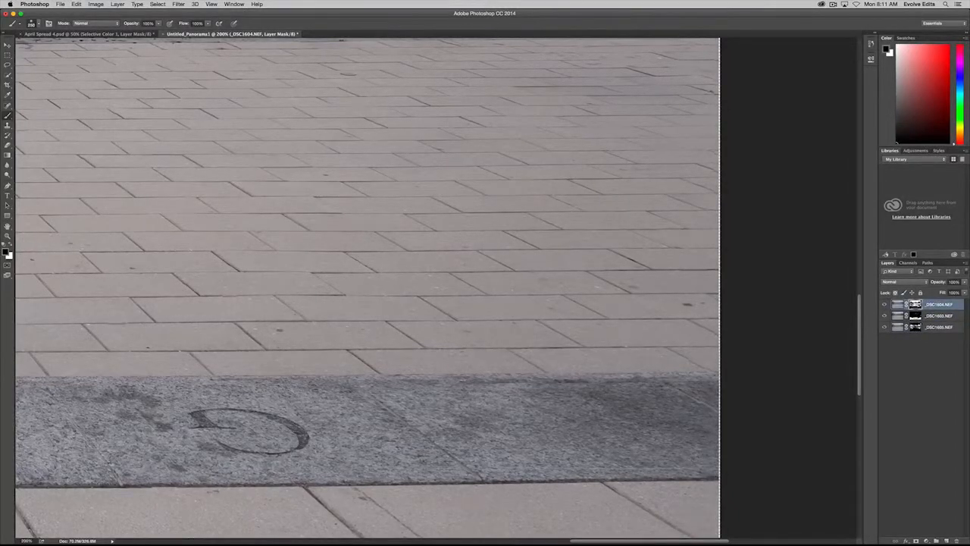
pyautogui.click(709, 525)
pyautogui.click(708, 338)
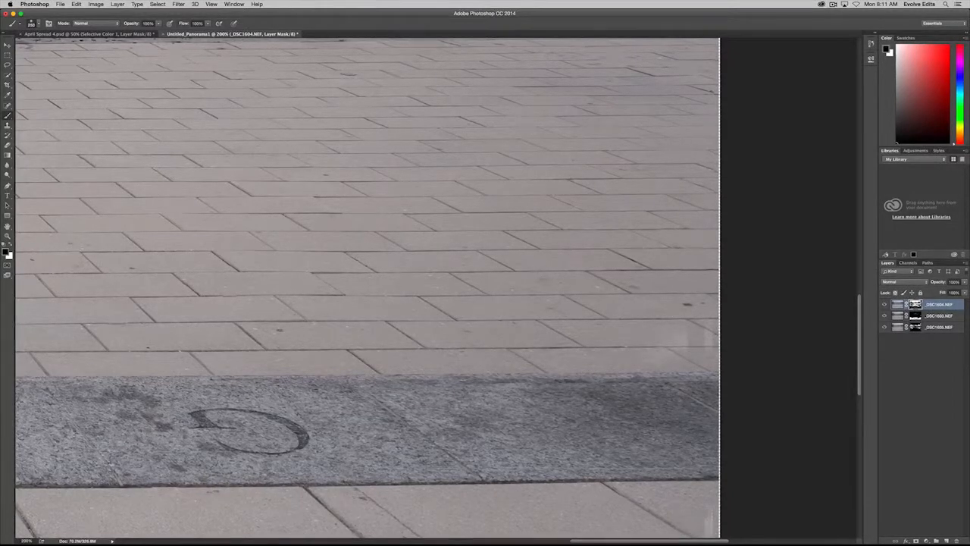
pyautogui.scroll(-3, 484, 515)
pyautogui.press('x')
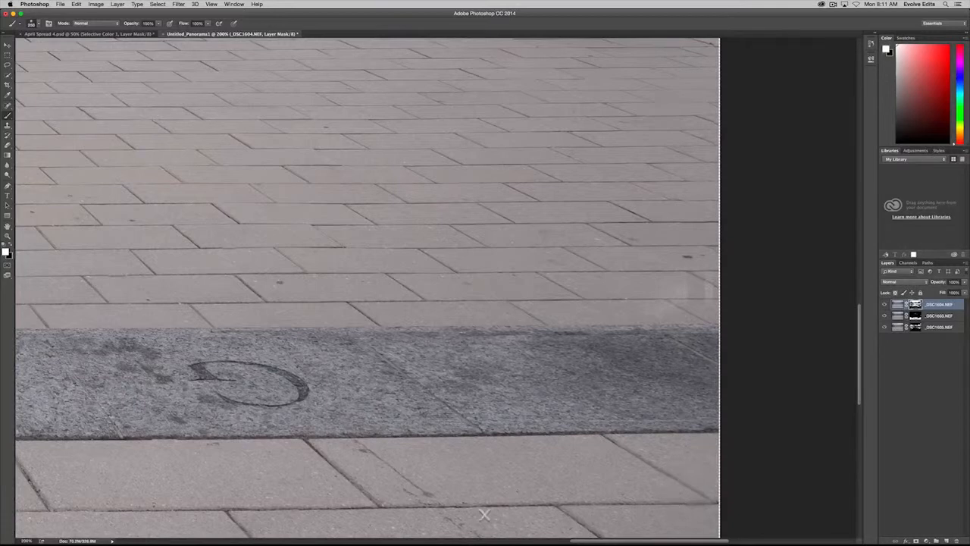
pyautogui.press('x')
pyautogui.moveTo(709, 478); pyautogui.dragTo(708, 532)
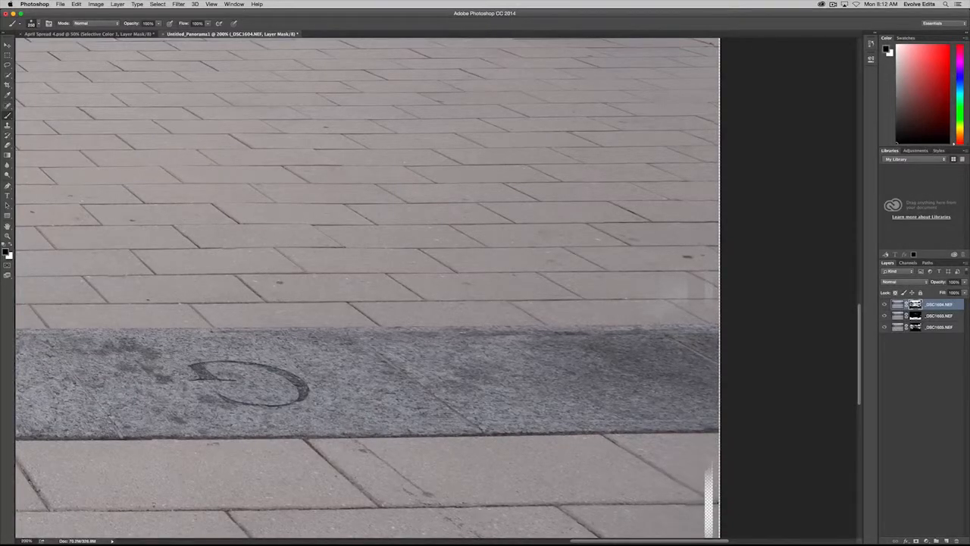
pyautogui.press('super+z')
# - Brush black on the _DSC1604.NEF mask over the bricks above the granite strip's right end, and paint them back with white
pyautogui.moveTo(693, 288)
pyautogui.mouseDown()
pyautogui.moveTo(676, 267)
pyautogui.moveTo(667, 272)
pyautogui.moveTo(694, 242)
pyautogui.mouseUp()
pyautogui.press('x')
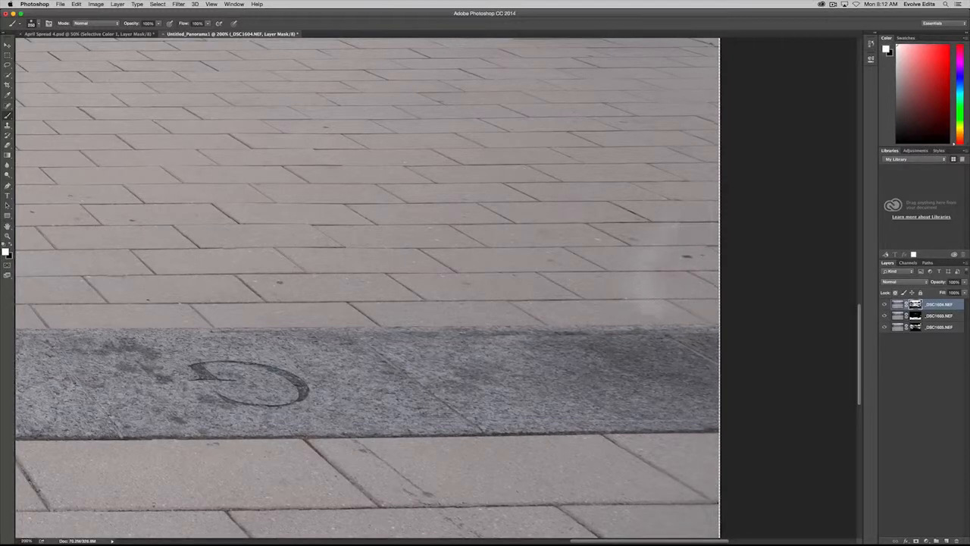
pyautogui.moveTo(661, 303); pyautogui.dragTo(644, 309)
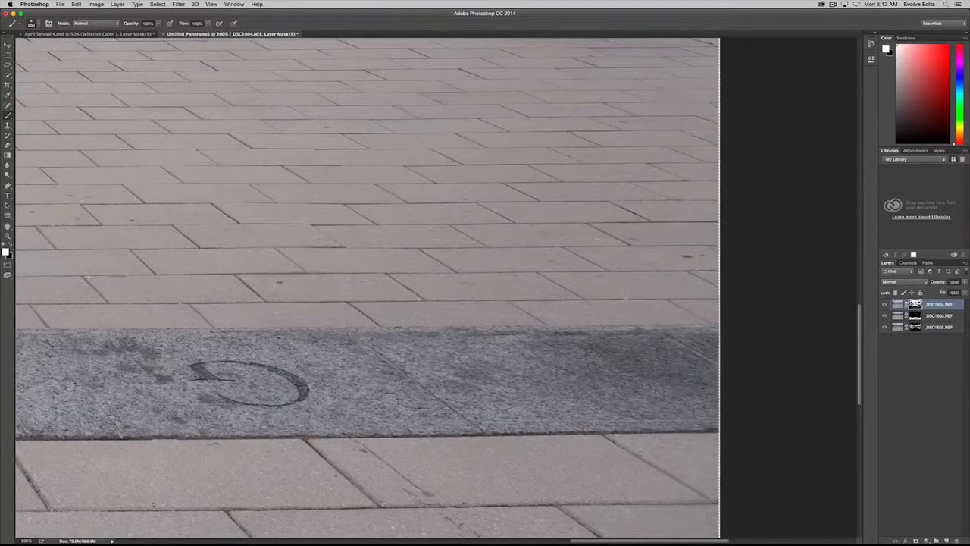
# - Try white over the granite strip's right end and black over the bricks above it on the _DSC1604.NEF mask, undoing both
pyautogui.moveTo(682, 342); pyautogui.dragTo(711, 360)
pyautogui.press('super+z')
pyautogui.press('x')
pyautogui.press('super+z')
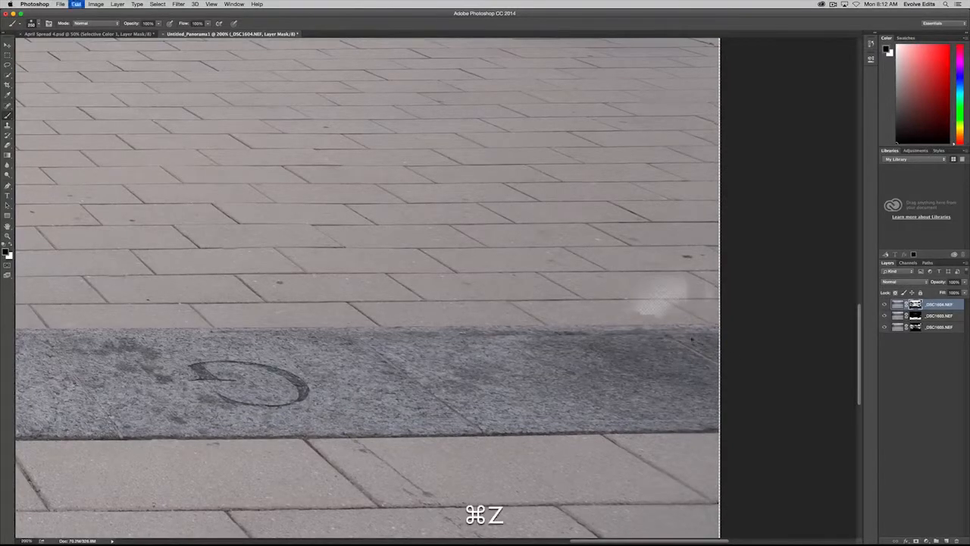
# - Target the _DSC1603.NEF mask, test a black stroke over the granite strip's right end, and undo it
pyautogui.click(915, 316)
pyautogui.moveTo(694, 373); pyautogui.dragTo(691, 359)
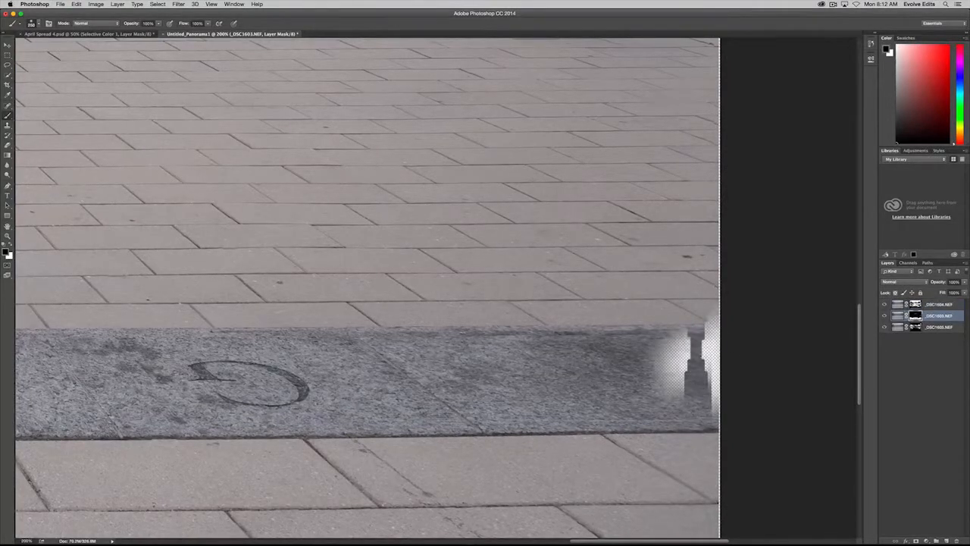
pyautogui.press('super+z')
pyautogui.press('x')
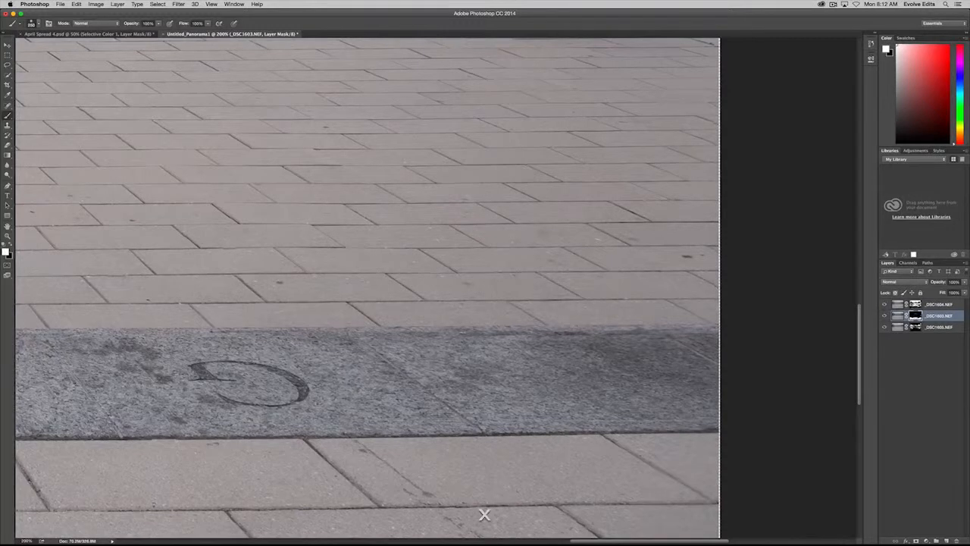
# - Retarget the _DSC1603.NEF mask and try two more black strokes over the granite strip's right end, undoing each
pyautogui.click(904, 328)
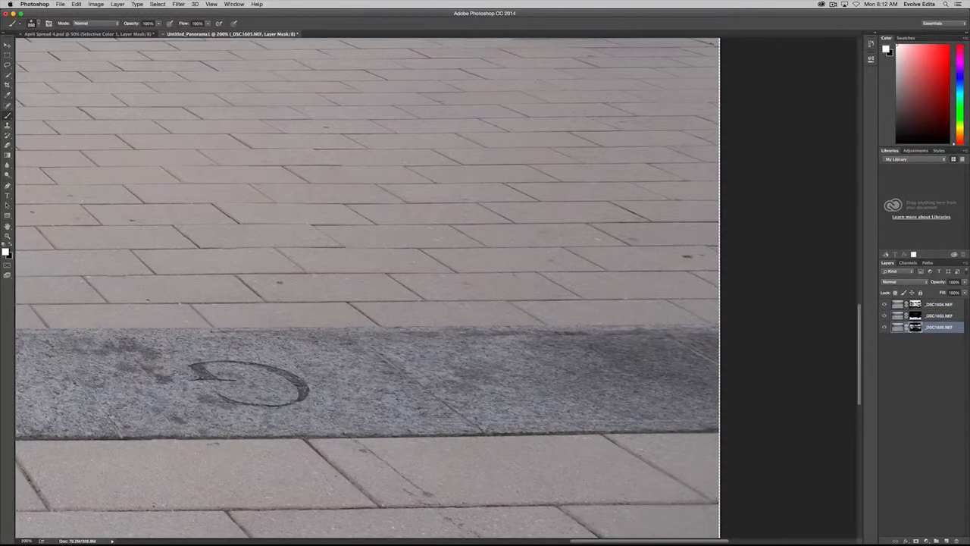
pyautogui.press('x')
pyautogui.click(914, 315)
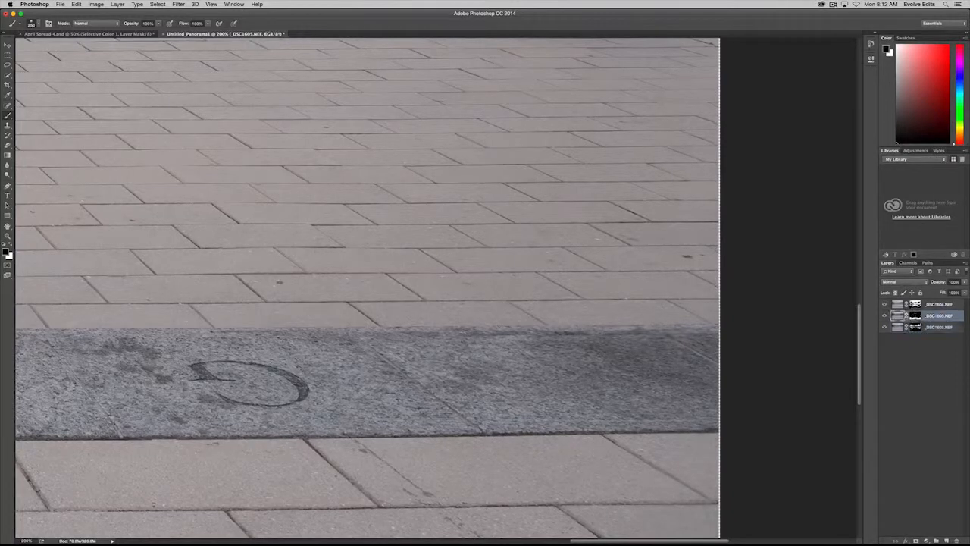
pyautogui.click(915, 316)
pyautogui.moveTo(682, 375); pyautogui.dragTo(688, 360)
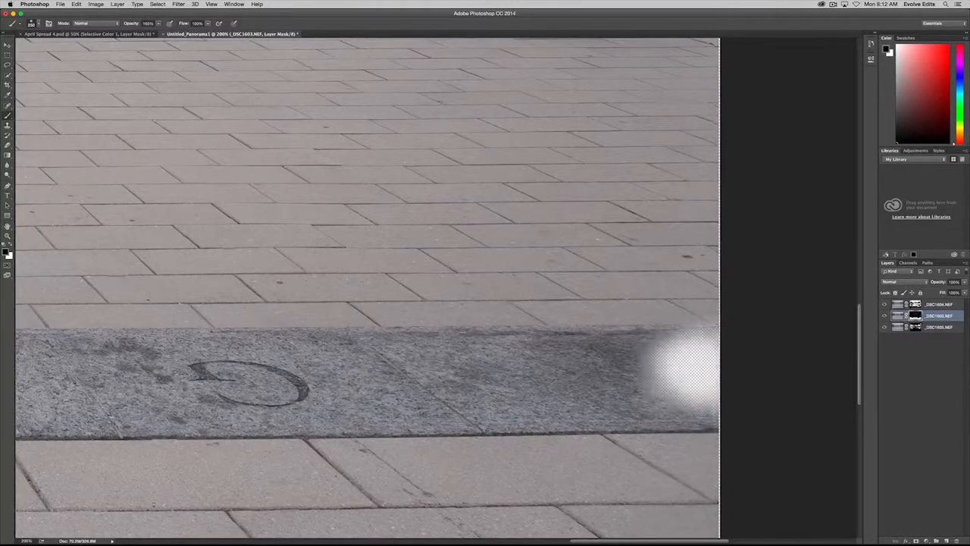
pyautogui.press('super+z')
pyautogui.press('x')
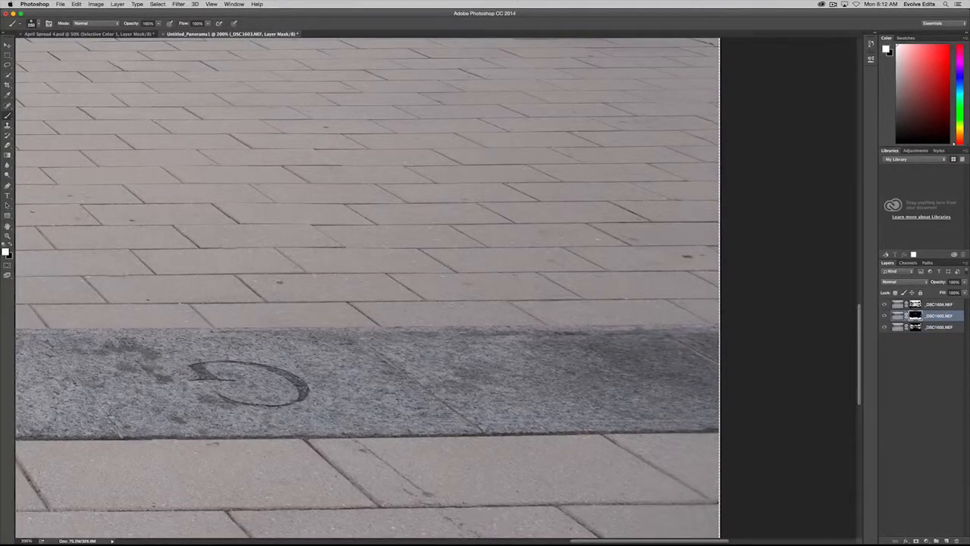
pyautogui.press('x')
pyautogui.moveTo(667, 379); pyautogui.dragTo(709, 369)
pyautogui.press('super+z')
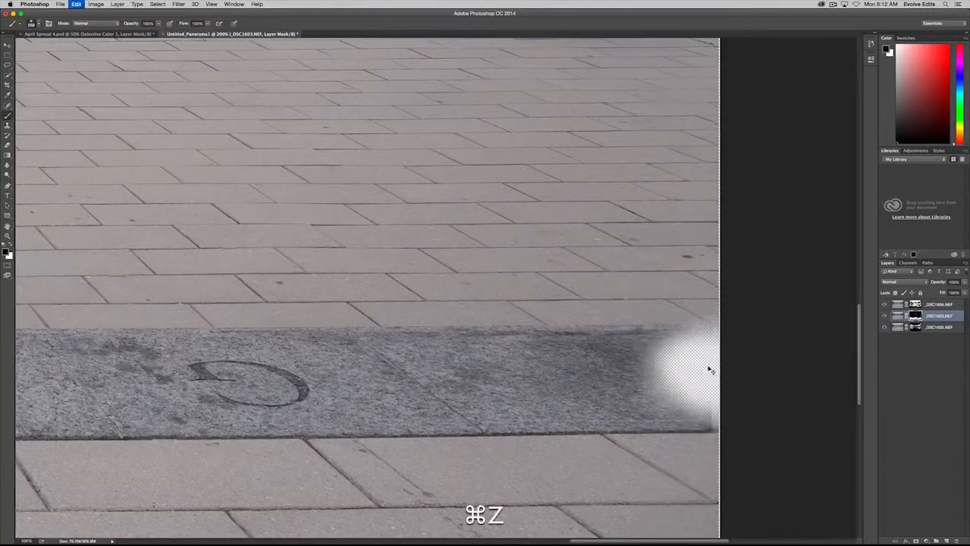
# - Compare the right end of the granite strip and paving with the individual layers hidden and shown
pyautogui.click(883, 314)
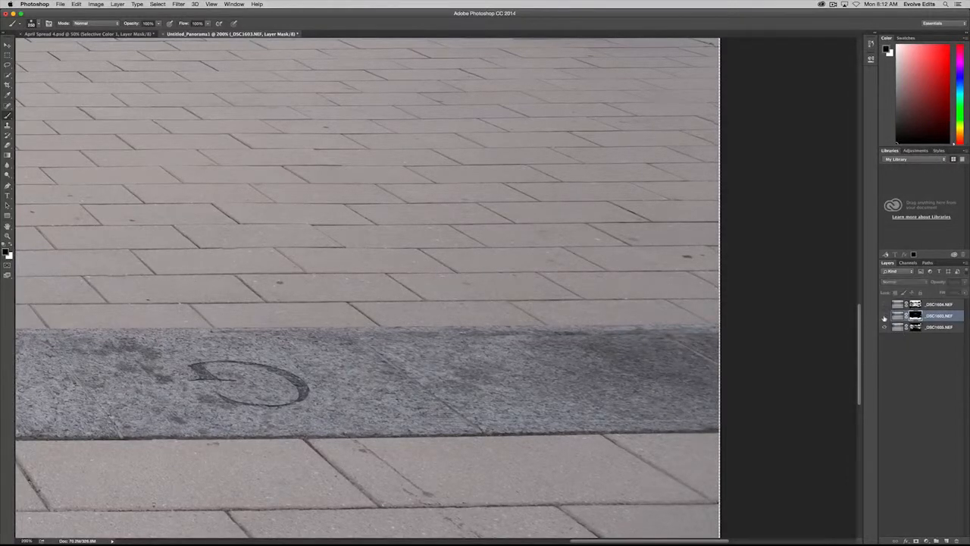
pyautogui.moveTo(882, 309); pyautogui.dragTo(883, 316)
pyautogui.click(883, 328)
pyautogui.click(883, 328)
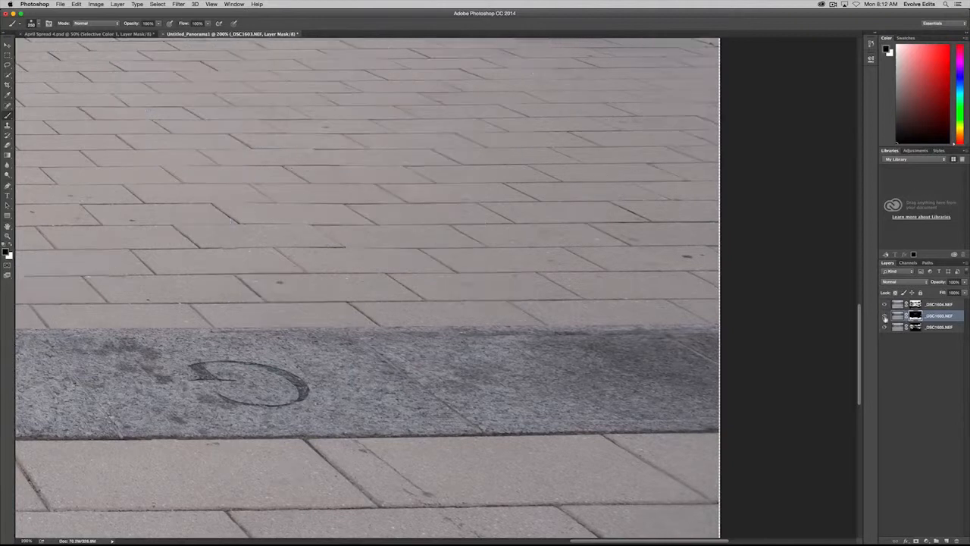
pyautogui.click(884, 316)
pyautogui.click(885, 316)
# - On the _DSC1604.NEF mask, try black over the bricks above the granite strip's right end, and paint them back in white with adjusted brush hardness
pyautogui.moveTo(648, 378); pyautogui.dragTo(578, 387)
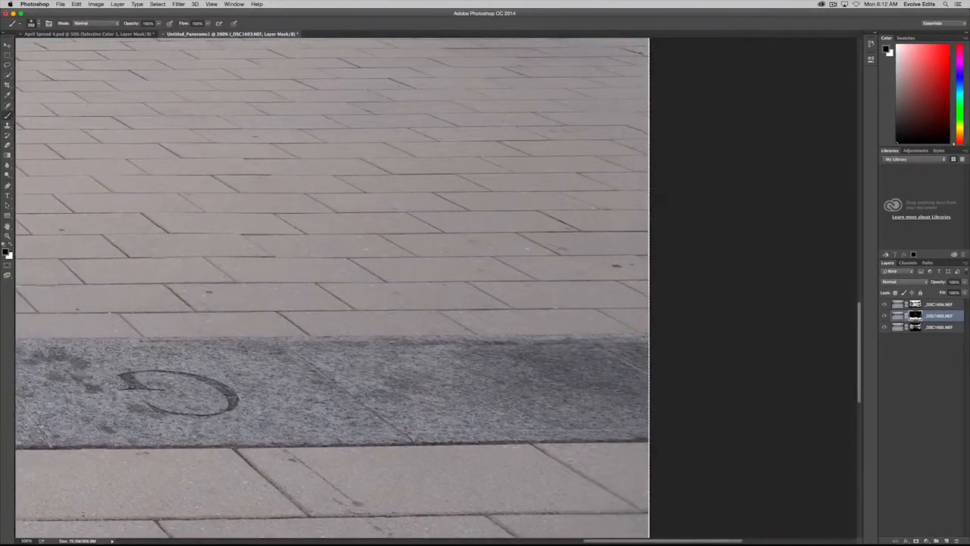
pyautogui.click(920, 305)
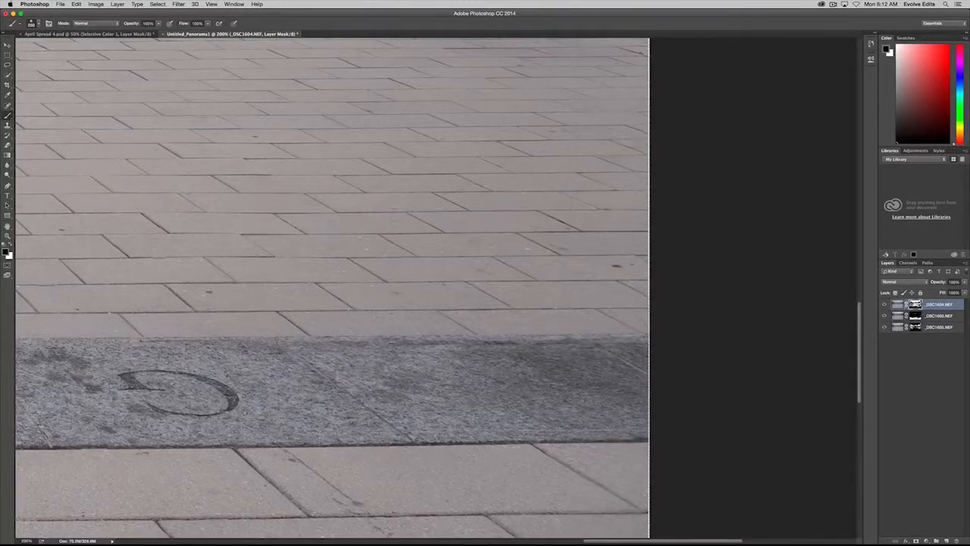
pyautogui.moveTo(586, 309); pyautogui.dragTo(553, 315)
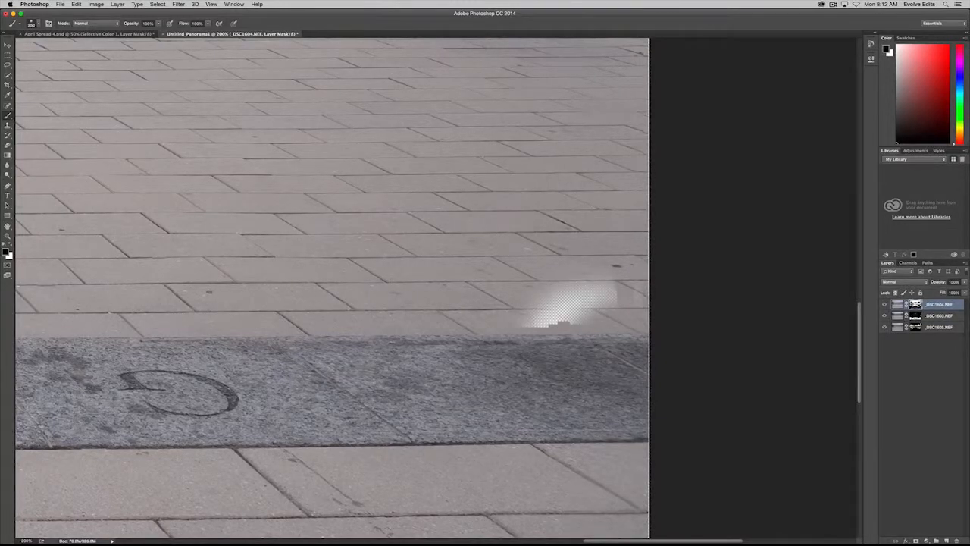
pyautogui.press('x')
pyautogui.click(39, 23)
pyautogui.click(60, 64)
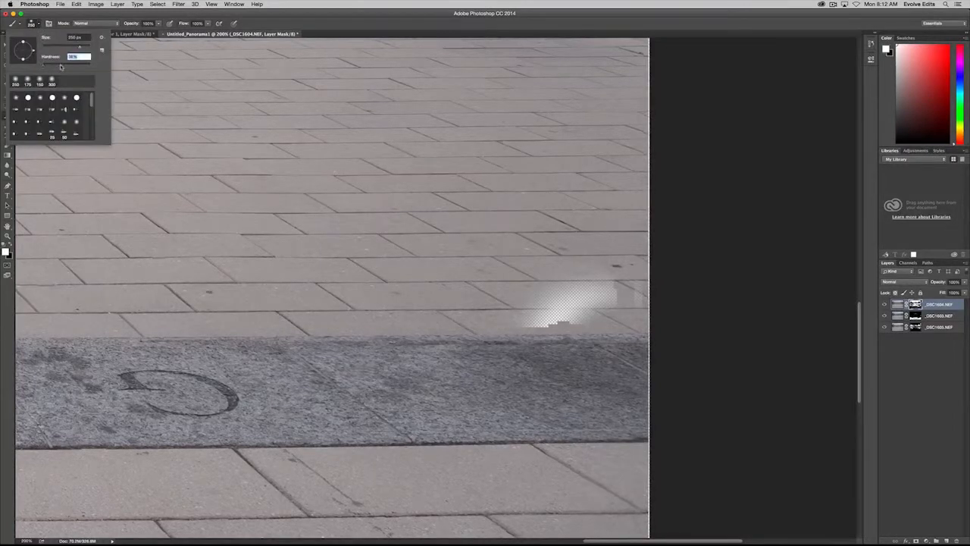
pyautogui.click(231, 53)
pyautogui.moveTo(615, 294); pyautogui.dragTo(533, 321)
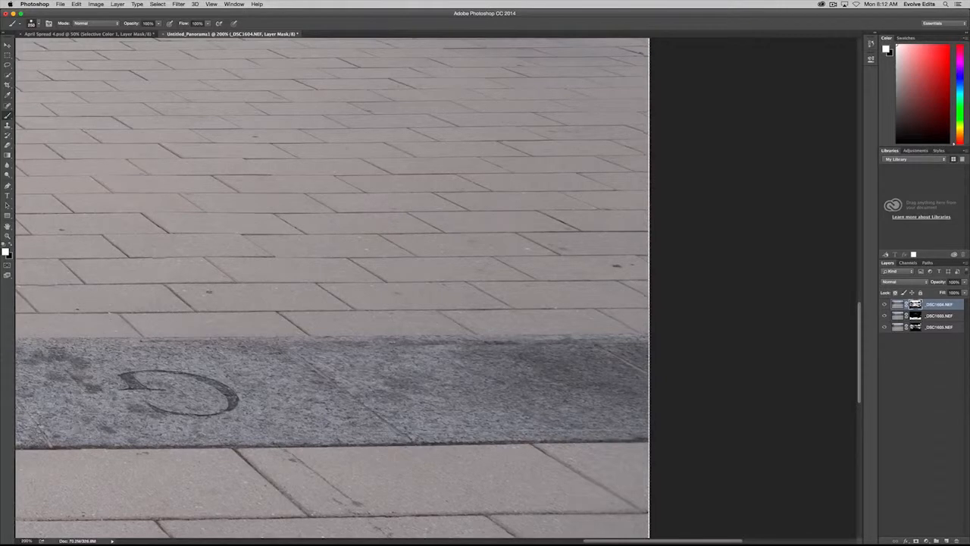
pyautogui.moveTo(466, 342); pyautogui.dragTo(622, 341)
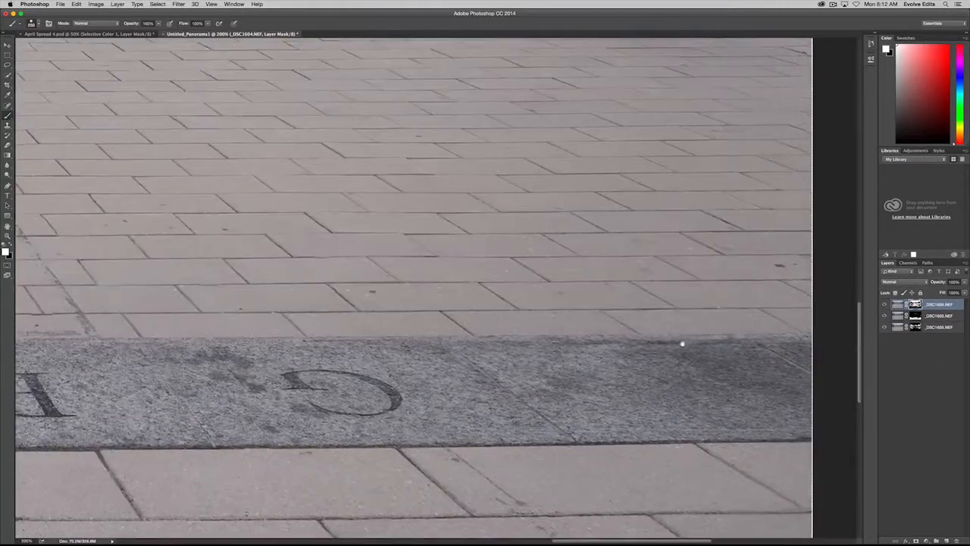
pyautogui.moveTo(686, 339); pyautogui.dragTo(649, 344)
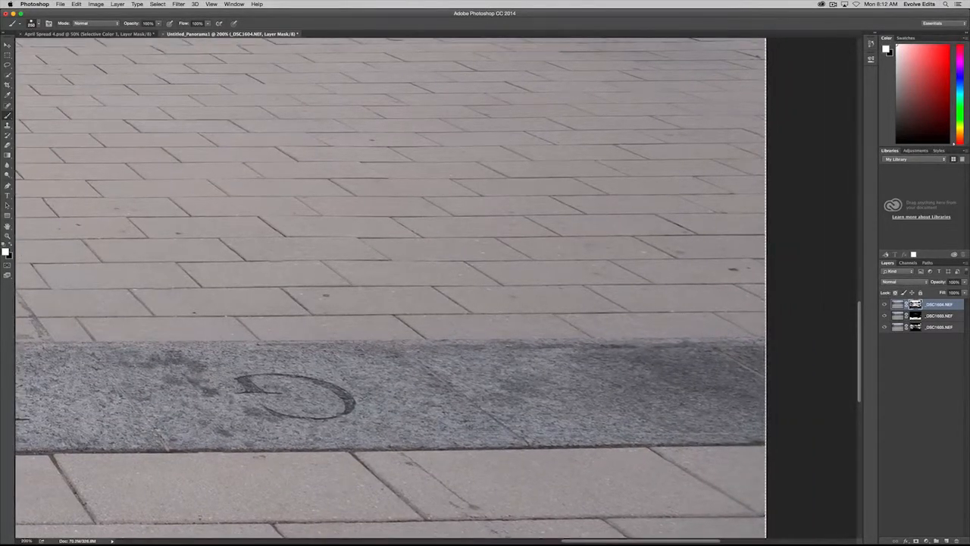
# - Try further black strokes along the bricks above the granite strip's right end on the _DSC1604.NEF mask, undoing them all
pyautogui.press('x')
pyautogui.moveTo(708, 300)
pyautogui.mouseDown()
pyautogui.moveTo(617, 327)
pyautogui.moveTo(754, 300)
pyautogui.mouseUp()
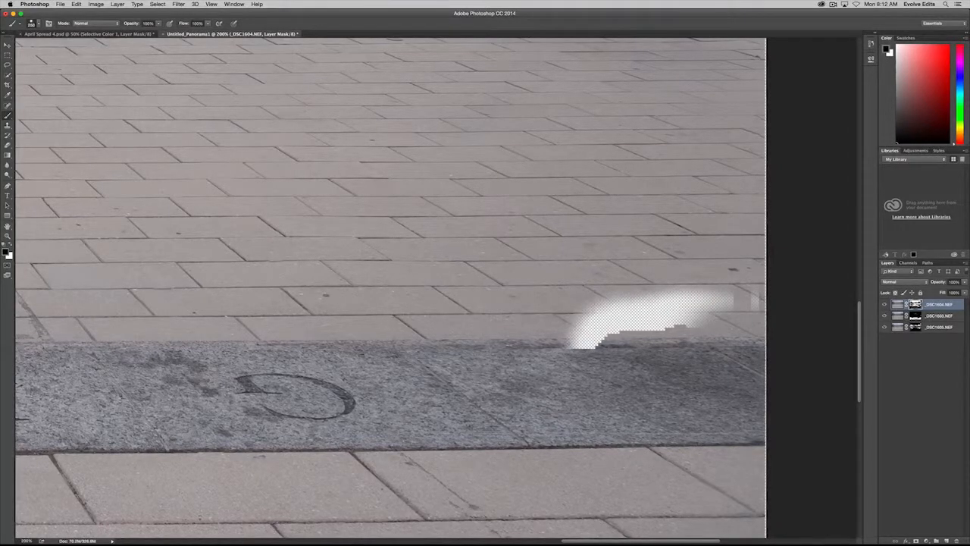
pyautogui.press('cmd+z')
pyautogui.press('alt+cmd+z')
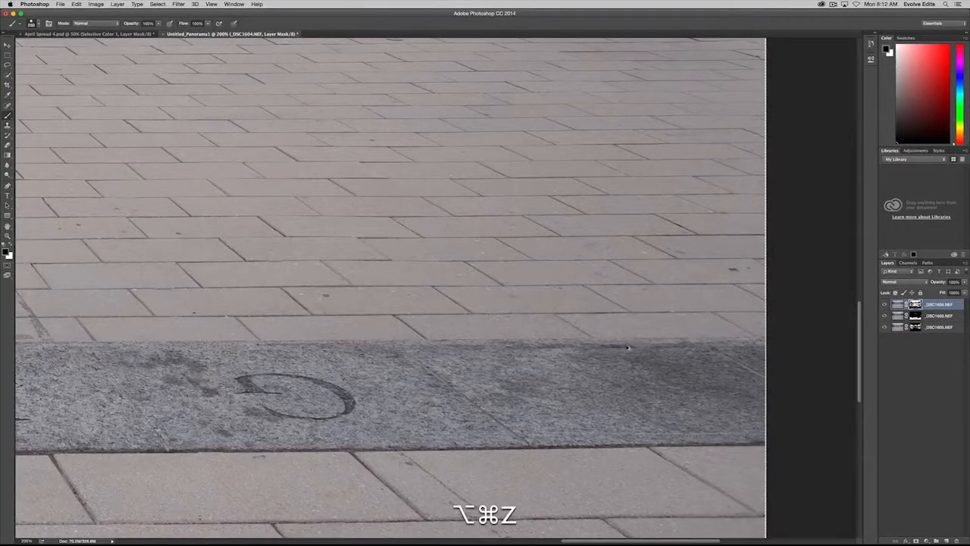
pyautogui.moveTo(661, 330); pyautogui.dragTo(757, 301)
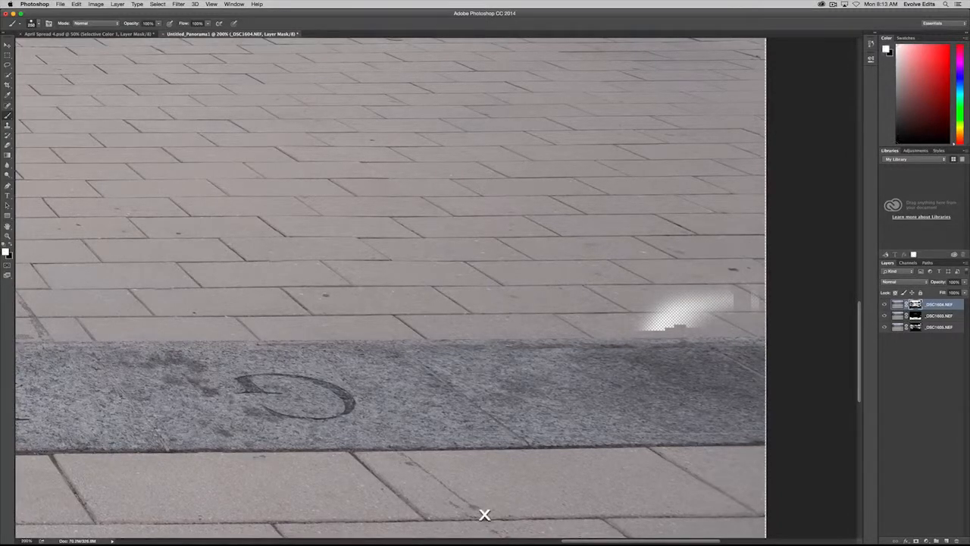
pyautogui.press('alt+super+z')
pyautogui.press('alt+super+z')
pyautogui.press('alt+super+z')
pyautogui.press('alt+super+z')
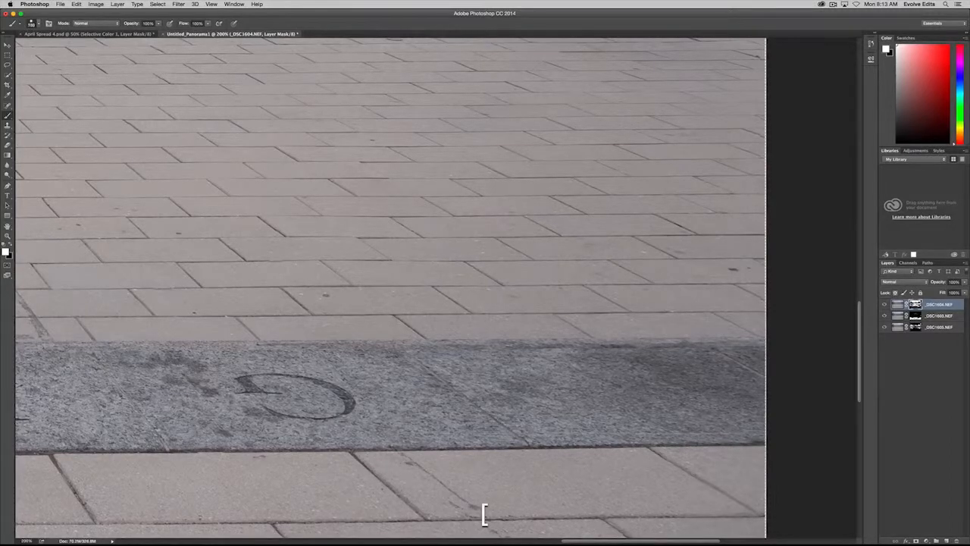
# - Shrink the brush, test a short black stroke on the granite strip's upper edge near its right end, and undo it
pyautogui.press('[')
pyautogui.press('[')
pyautogui.press('[')
pyautogui.press('[')
pyautogui.press('[')
pyautogui.press('[')
pyautogui.press('x')
pyautogui.moveTo(601, 342); pyautogui.dragTo(560, 343)
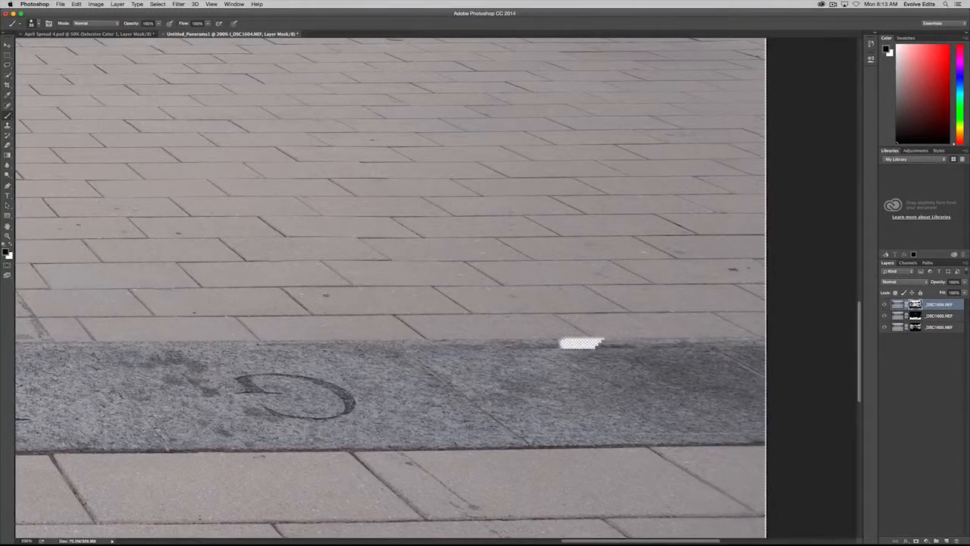
pyautogui.press('super+z')
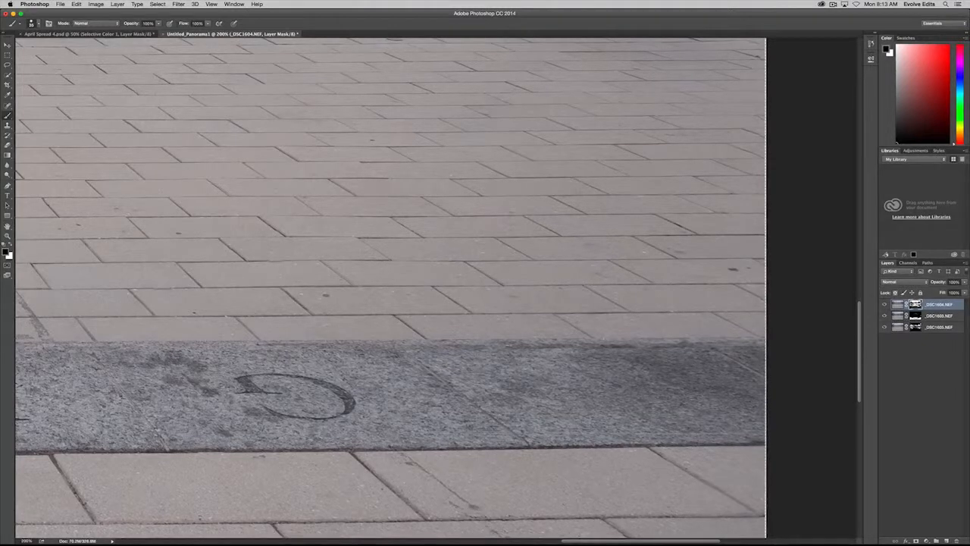
pyautogui.press('x')
# - Check the brick rows, water edge and fountain on the right side of the blended image
pyautogui.scroll(5, 454, 288)
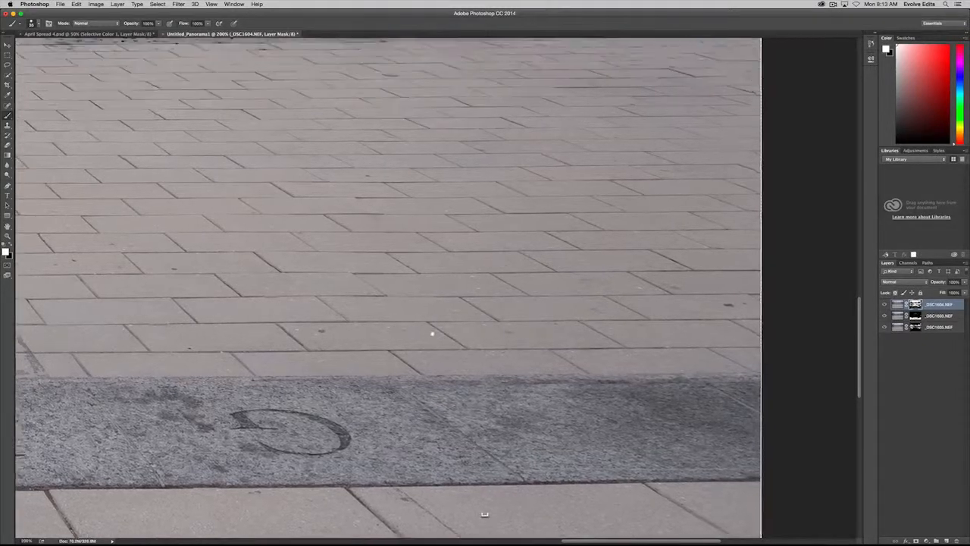
pyautogui.scroll(10, 506, 307)
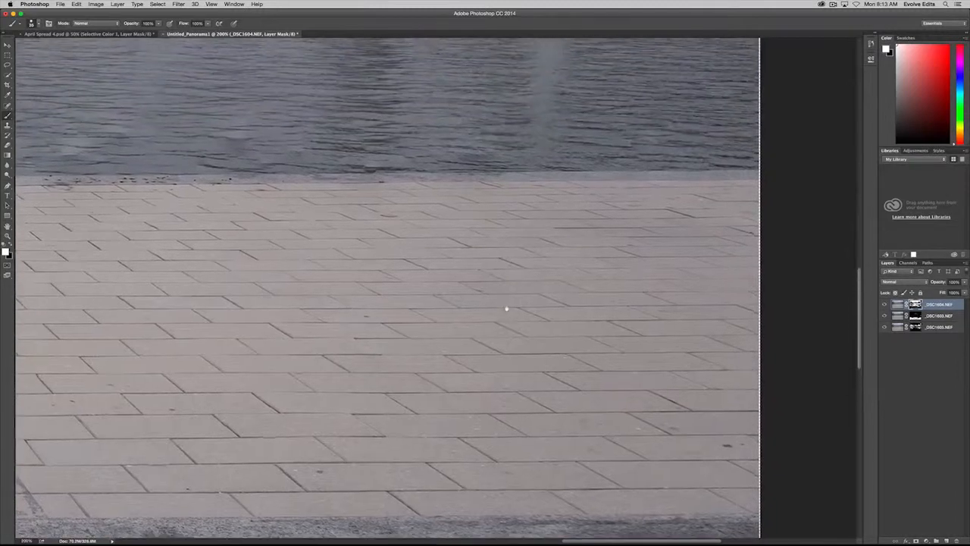
pyautogui.hscroll(1, 543, 384)
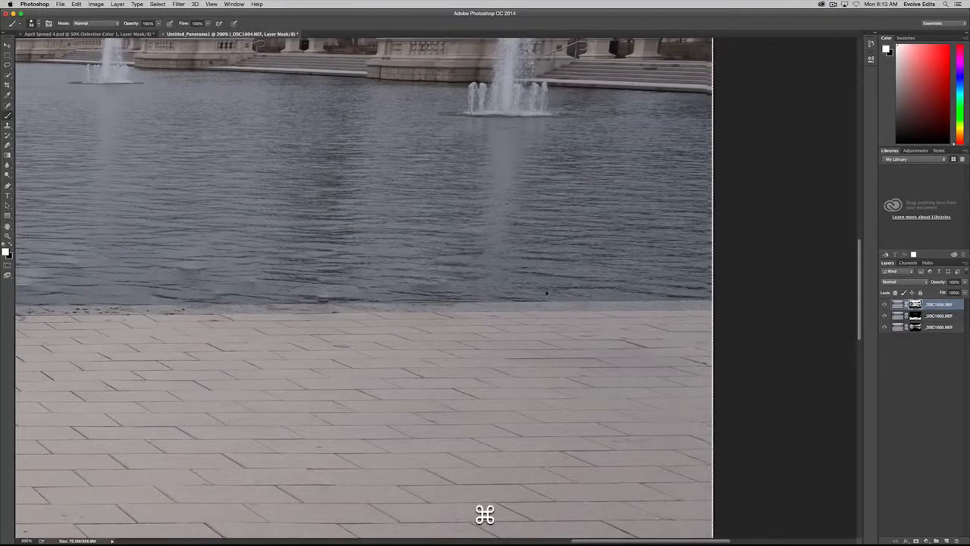
pyautogui.press('super+0')
pyautogui.press('super+minus')
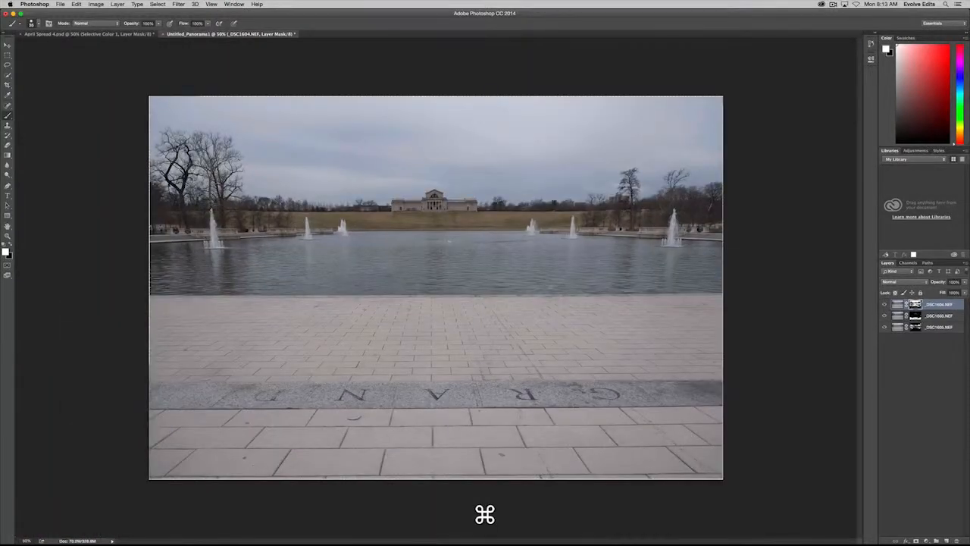
# - Examine the middle of the blend for seams, from the granite lettering and front paving up to the museum
pyautogui.press('super+equal')
pyautogui.press('super+equal')
pyautogui.press('super+equal')
pyautogui.press('super+equal')
pyautogui.press('super+equal')
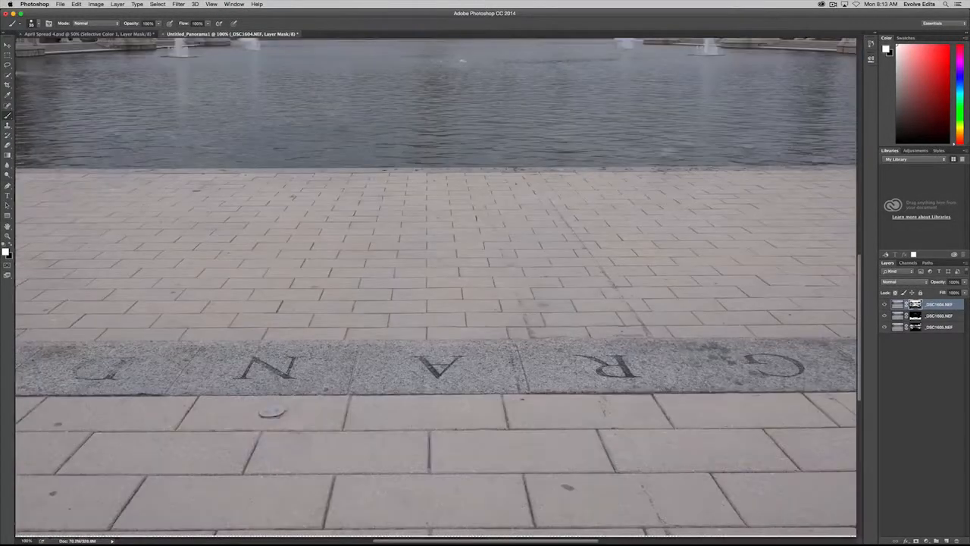
pyautogui.scroll(-3, 568, 406)
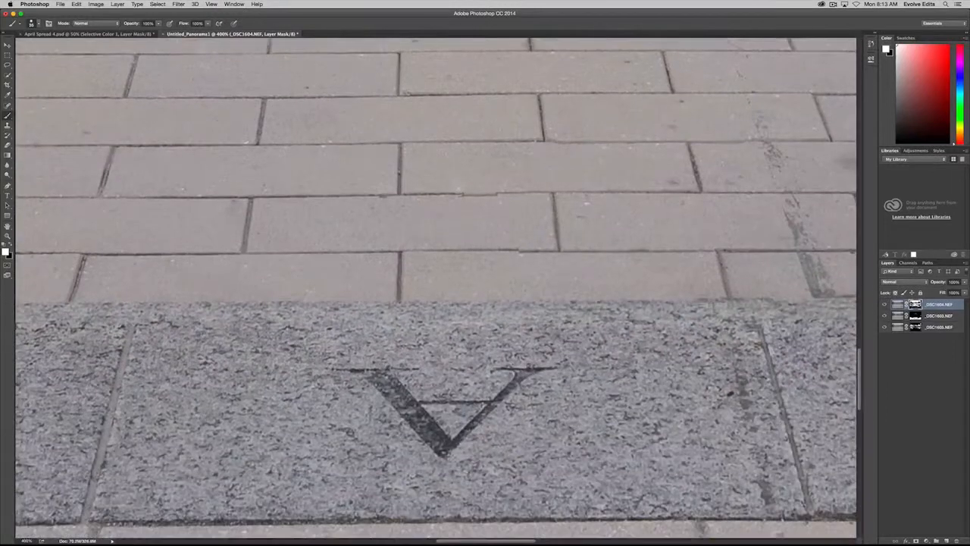
pyautogui.press('super+minus')
pyautogui.press('super+minus')
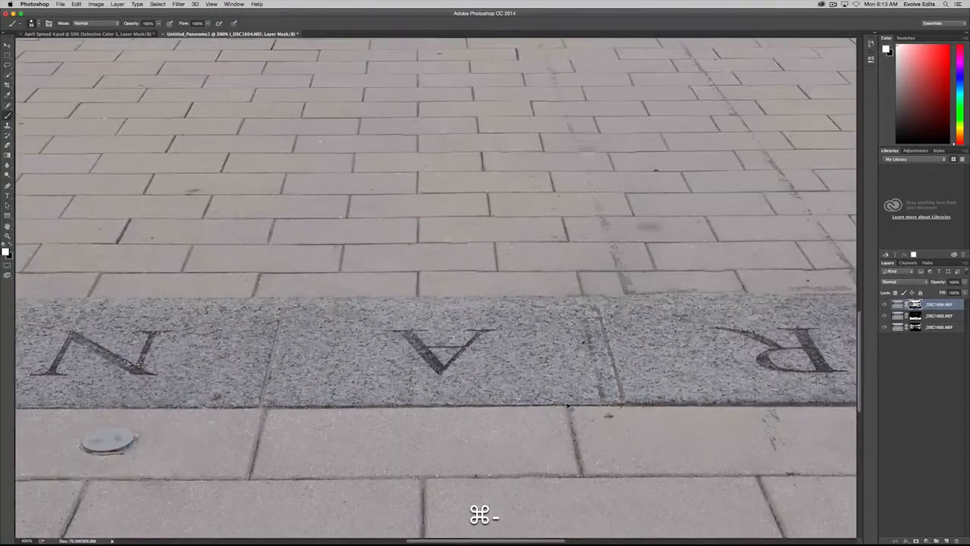
pyautogui.scroll(-2, 568, 406)
pyautogui.scroll(-6, 436, 288)
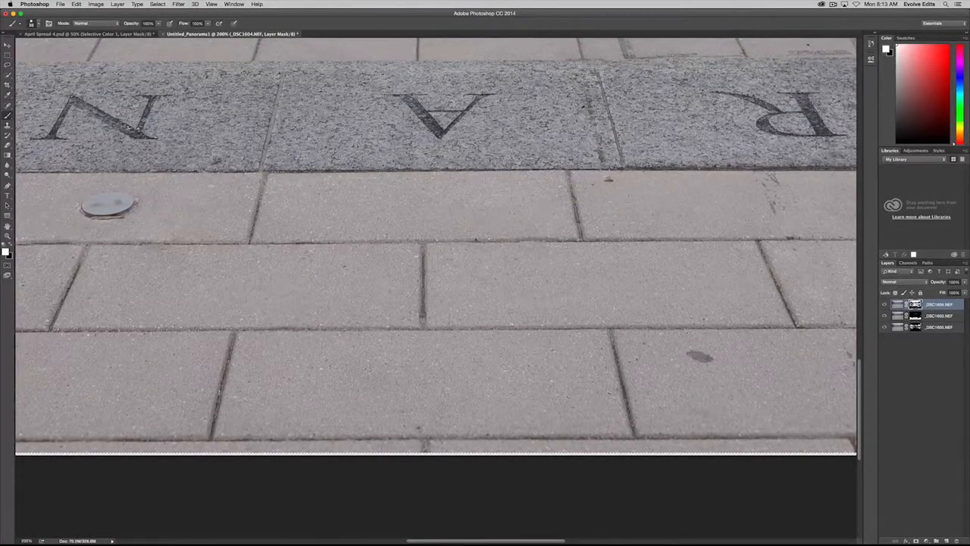
pyautogui.scroll(15, 436, 288)
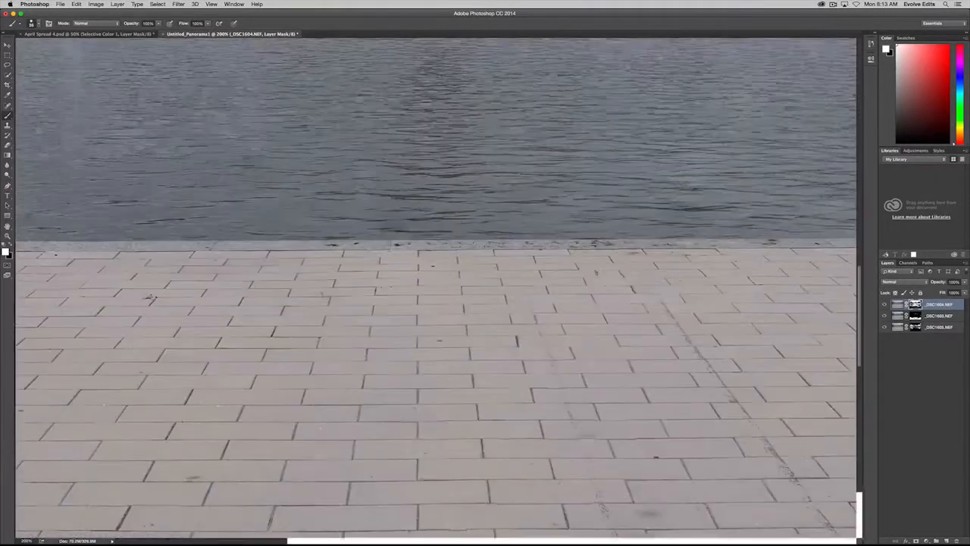
pyautogui.press('super+0')
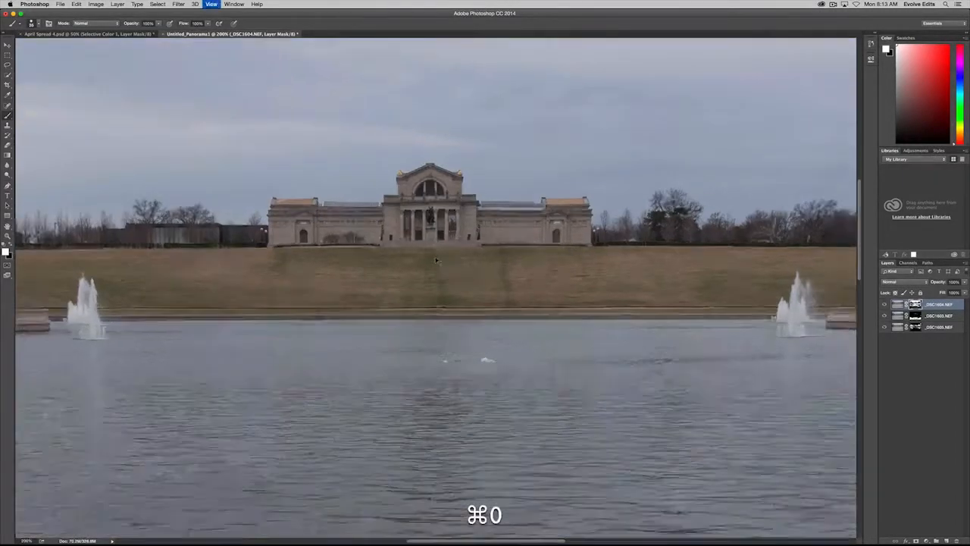
pyautogui.press('super+minus')
pyautogui.press('super+equal')
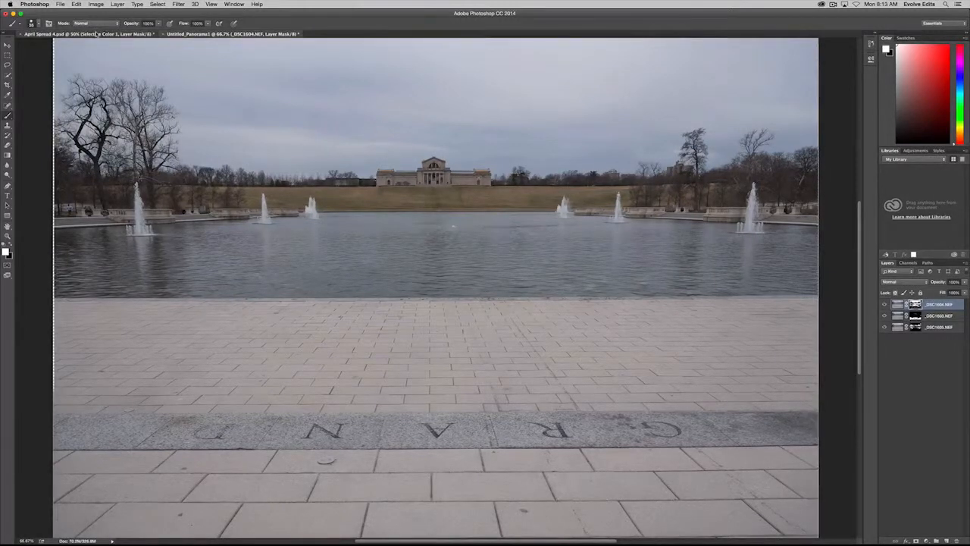
# - Switch to the April Spread 4.psd document and examine its water edge, brick rows and granite lettering up close
pyautogui.click(97, 34)
pyautogui.press('super+equal')
pyautogui.press('super+equal')
pyautogui.press('super+equal')
pyautogui.press('super+equal')
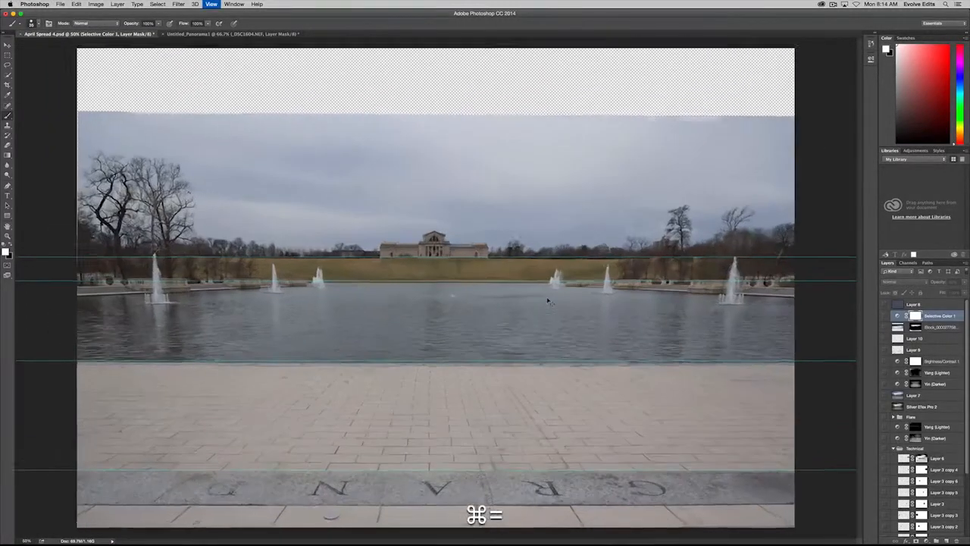
pyautogui.scroll(-15, 549, 305)
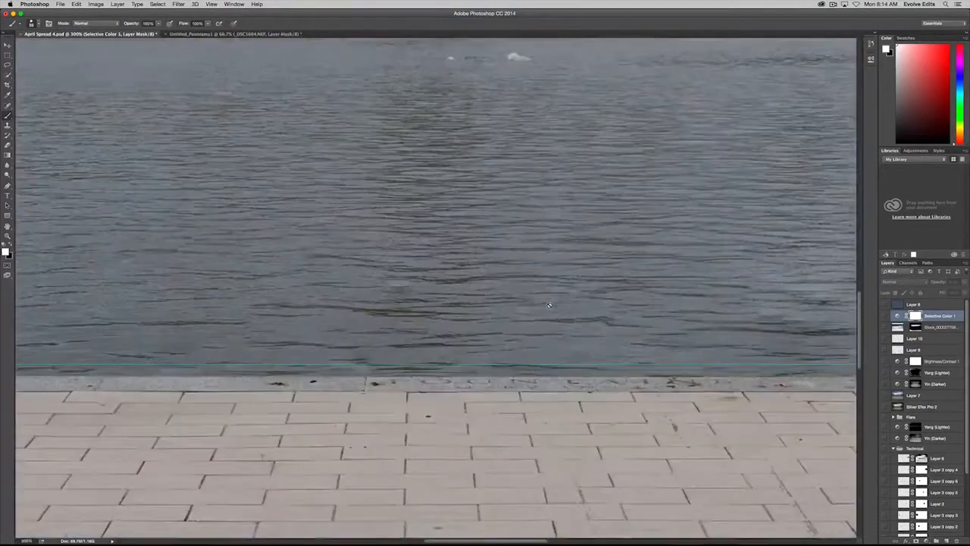
pyautogui.scroll(-2, 549, 306)
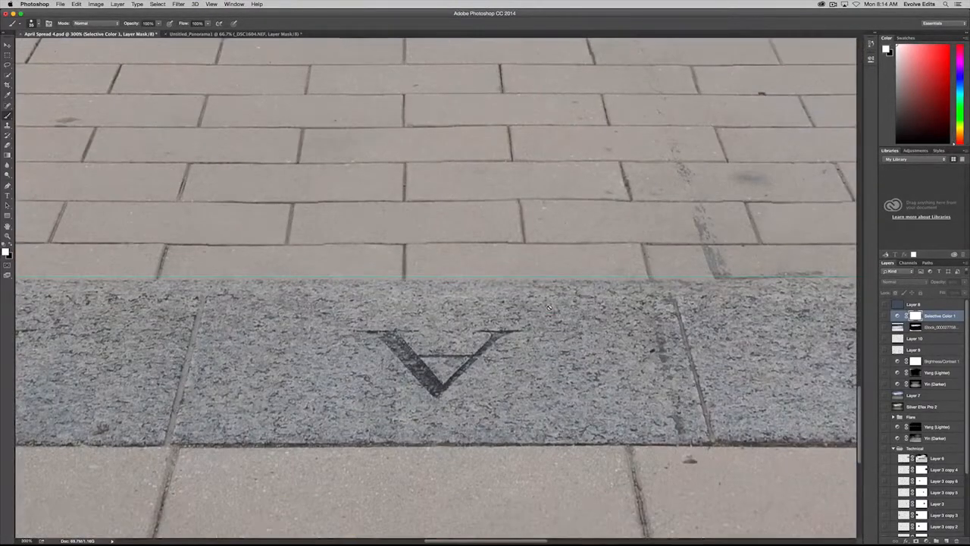
pyautogui.press('super+0')
pyautogui.press('super+minus')
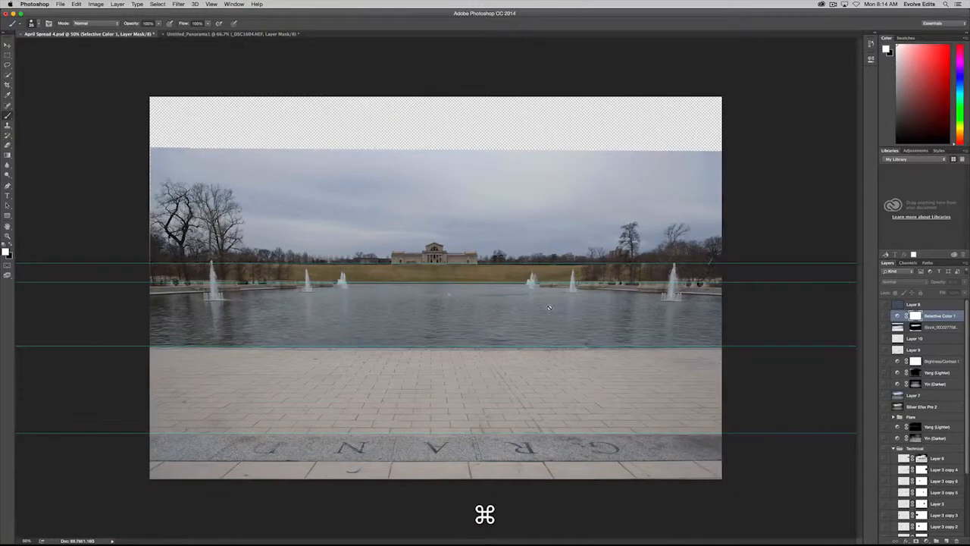
# - Show Layer 2, the iStock layer above it, and the remaining layers up through the Technical group
pyautogui.scroll(-5, 886, 493)
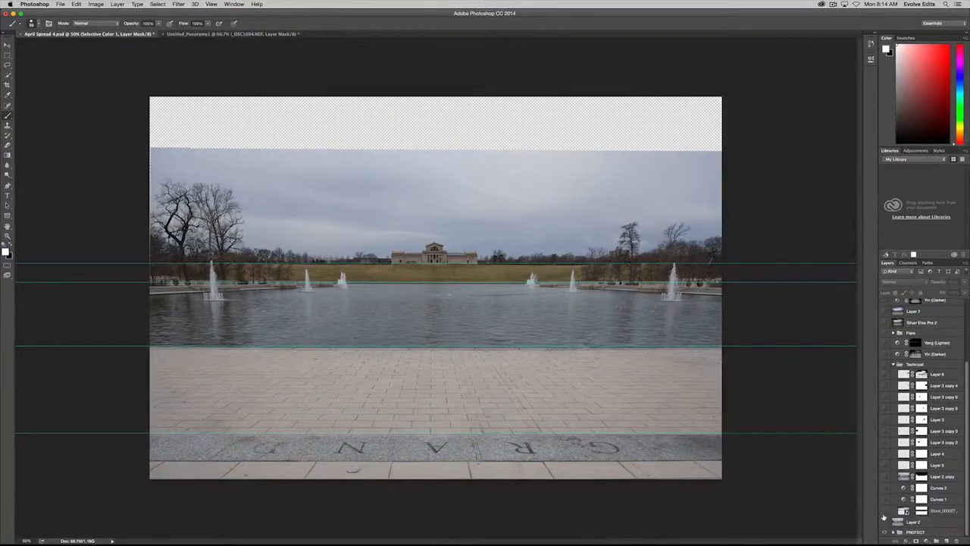
pyautogui.click(884, 521)
pyautogui.click(885, 511)
pyautogui.moveTo(883, 498); pyautogui.dragTo(883, 364)
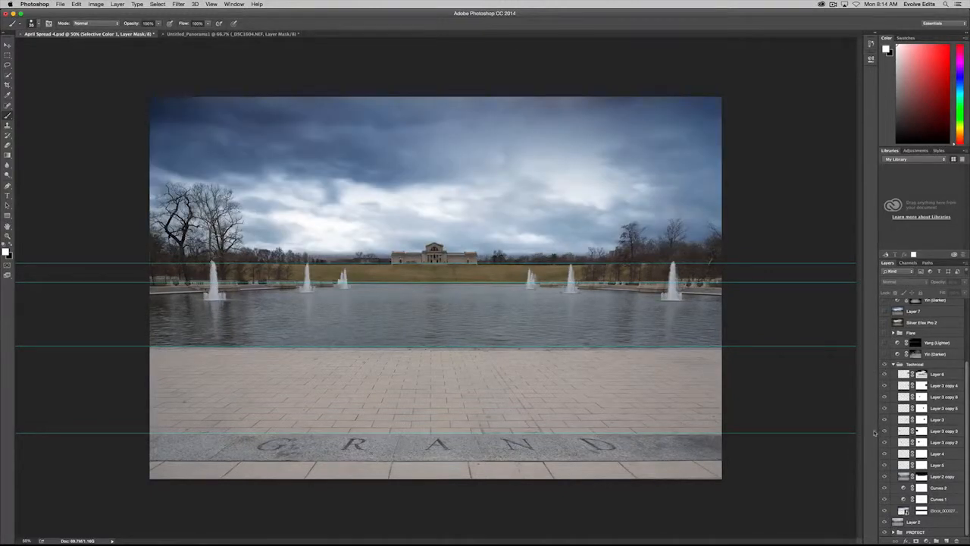
# - Show all the layers above the Technical group, from Yin (Darker) to the topmost layer, and look over the layer stack
pyautogui.scroll(3, 878, 435)
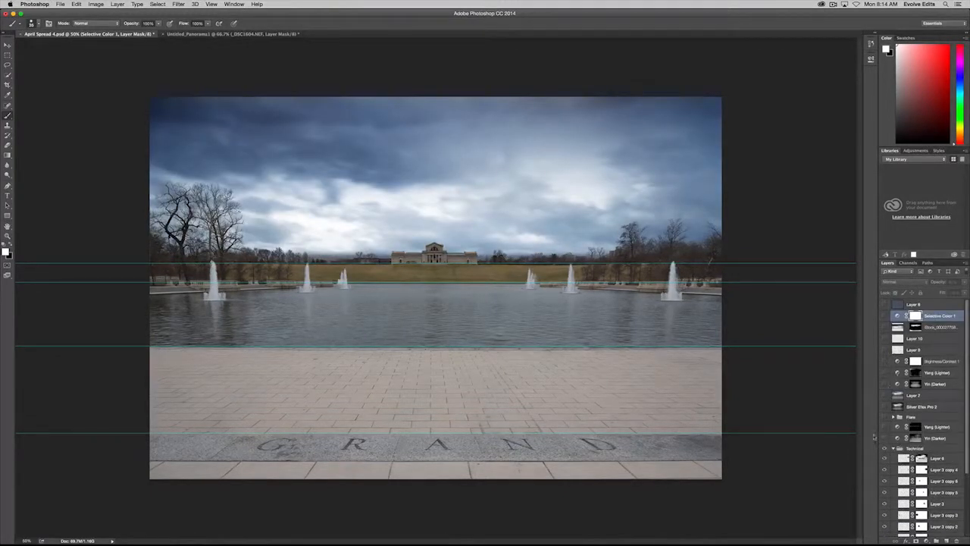
pyautogui.moveTo(884, 438); pyautogui.dragTo(881, 305)
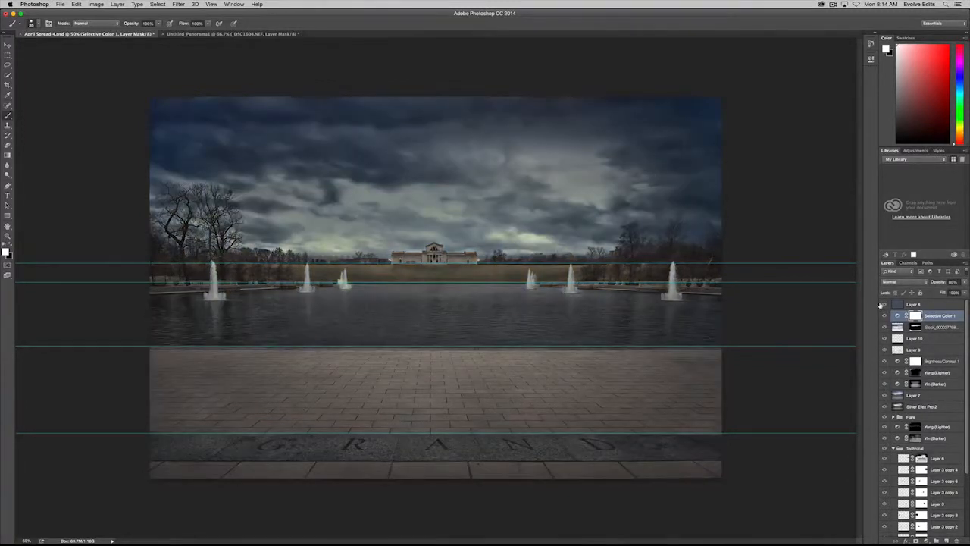
pyautogui.scroll(-3, 894, 451)
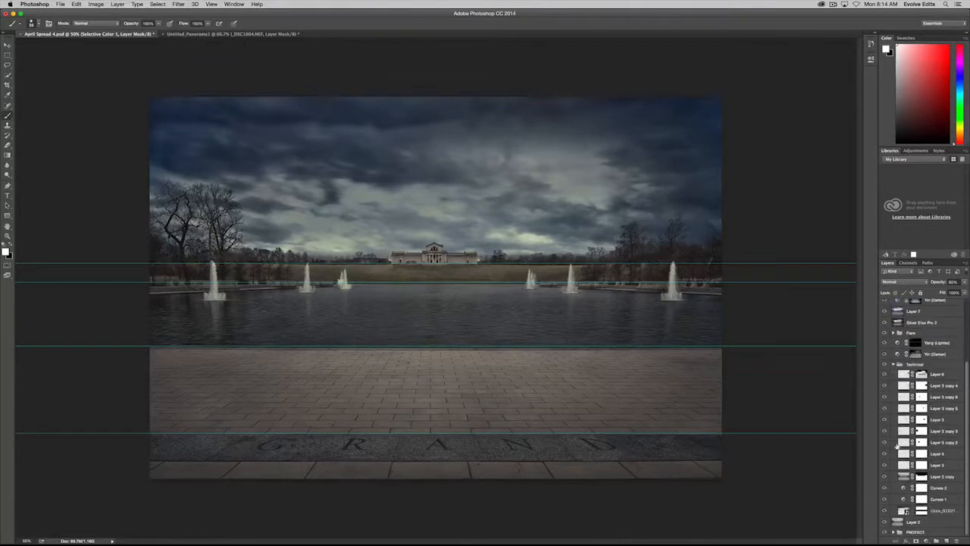
pyautogui.scroll(3, 896, 443)
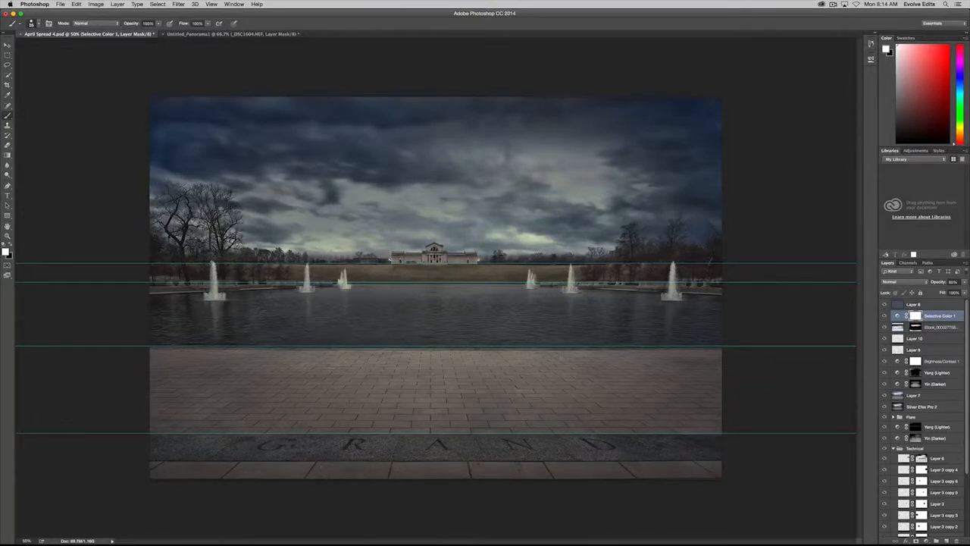
# - Examine the museum, the fountains and the cloudy sky of the finished composite up close
pyautogui.press('super+equal')
pyautogui.press('super+equal')
pyautogui.press('super+equal')
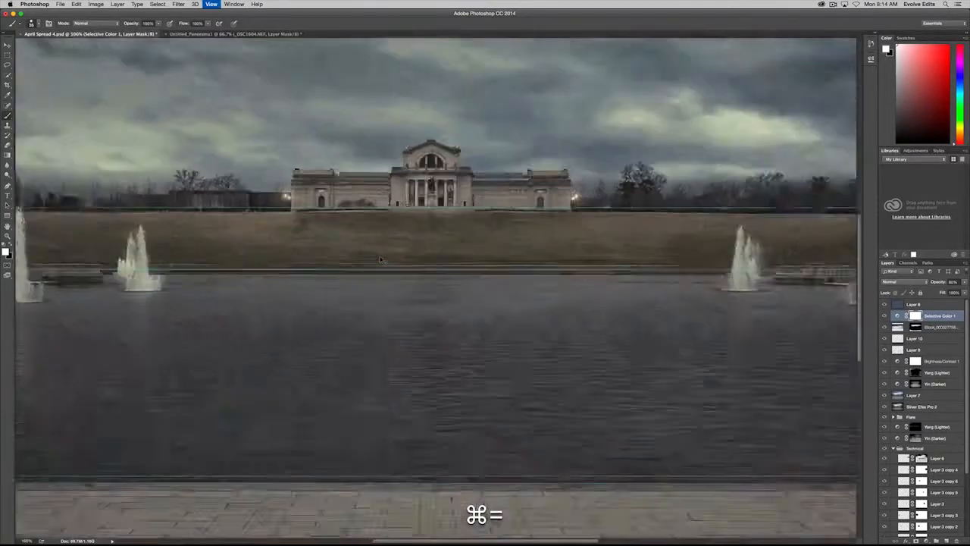
pyautogui.scroll(4, 436, 288)
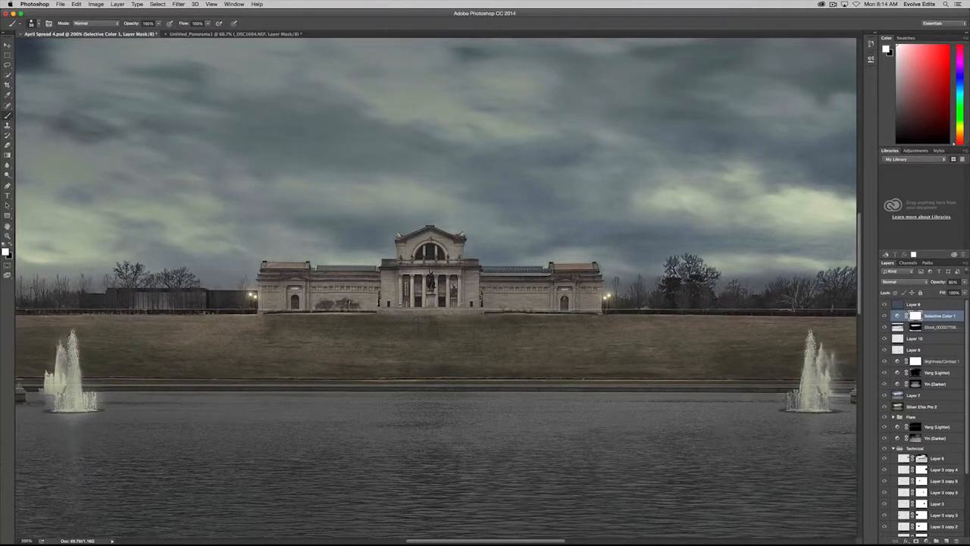
pyautogui.scroll(1, 435, 288)
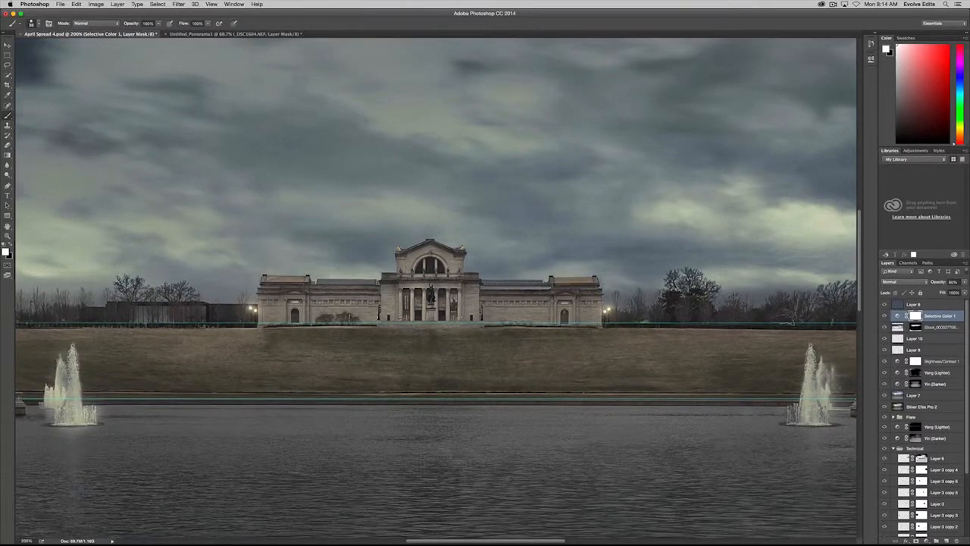
pyautogui.scroll(3, 435, 288)
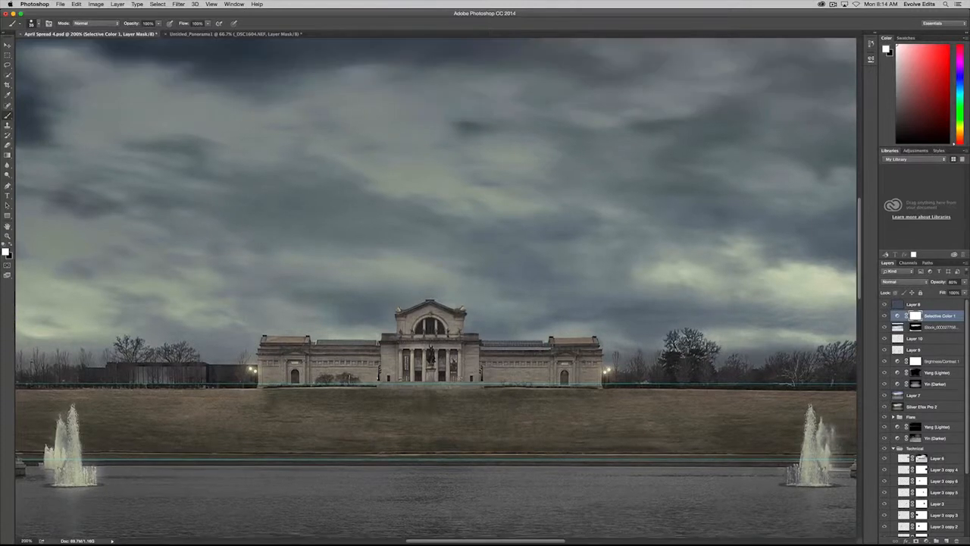
pyautogui.press('super+minus')
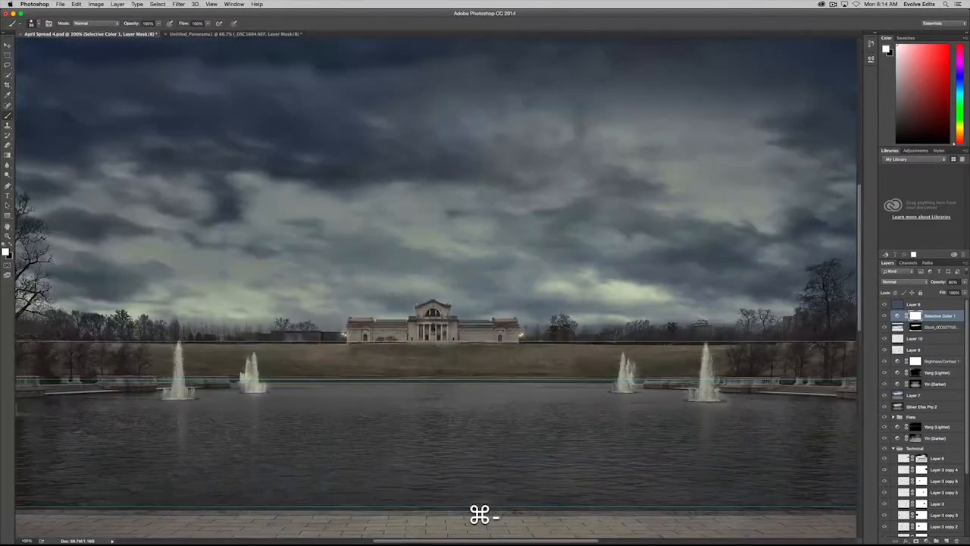
# - Examine the composite's foreground, from the water edge across the brick paving to the granite GRAND lettering
pyautogui.scroll(-7, 435, 287)
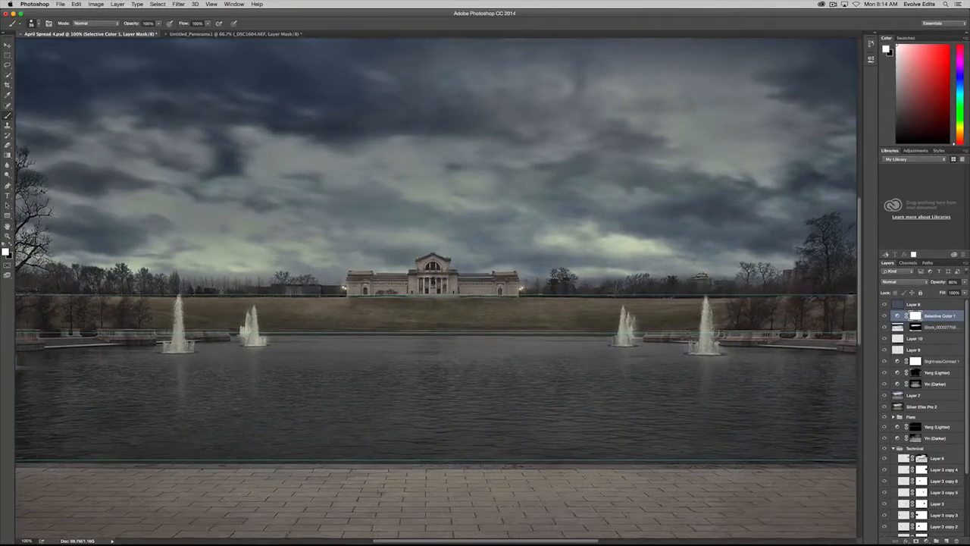
pyautogui.scroll(-5, 435, 288)
pyautogui.press('super+minus')
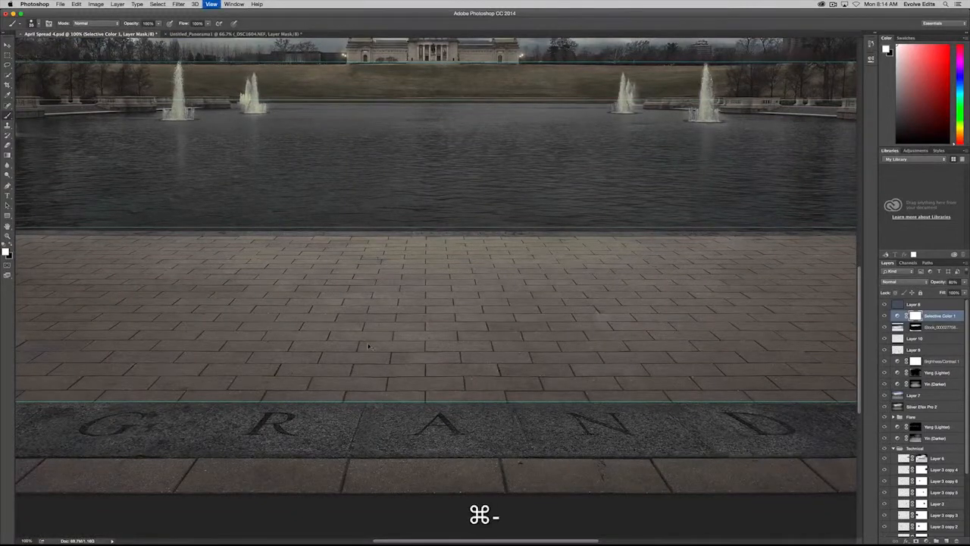
pyautogui.press('super+equal')
pyautogui.press('super+equal')
pyautogui.scroll(-5, 436, 288)
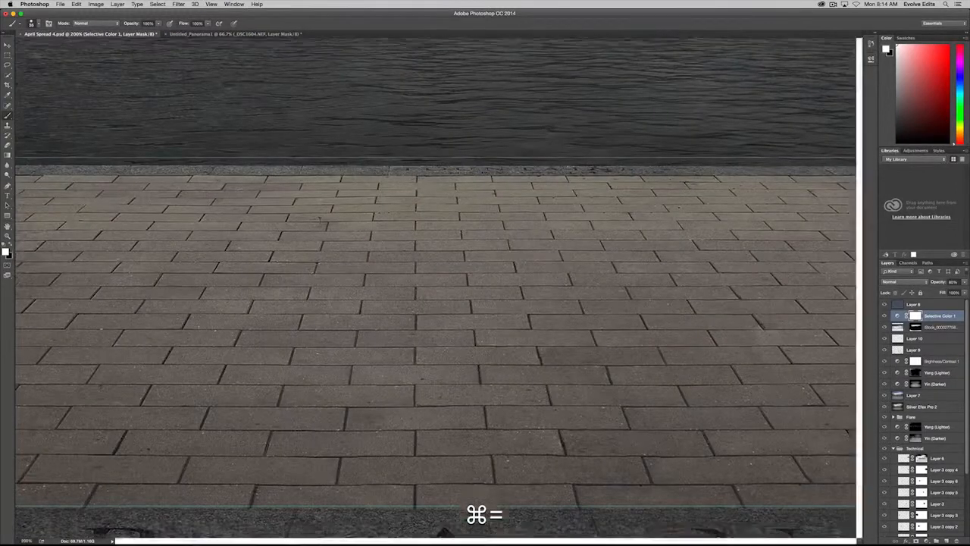
pyautogui.press('super+minus')
pyautogui.press('super+minus')
pyautogui.press('super+minus')
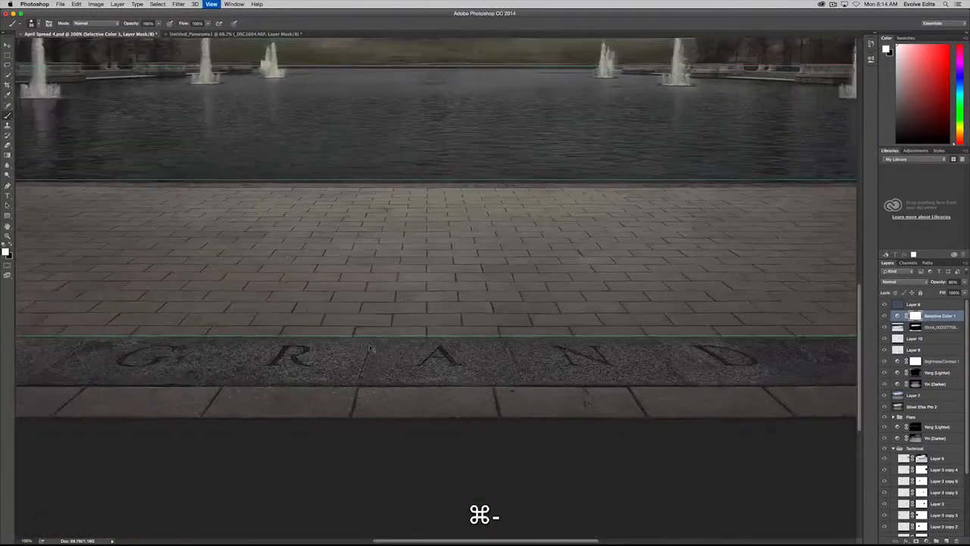